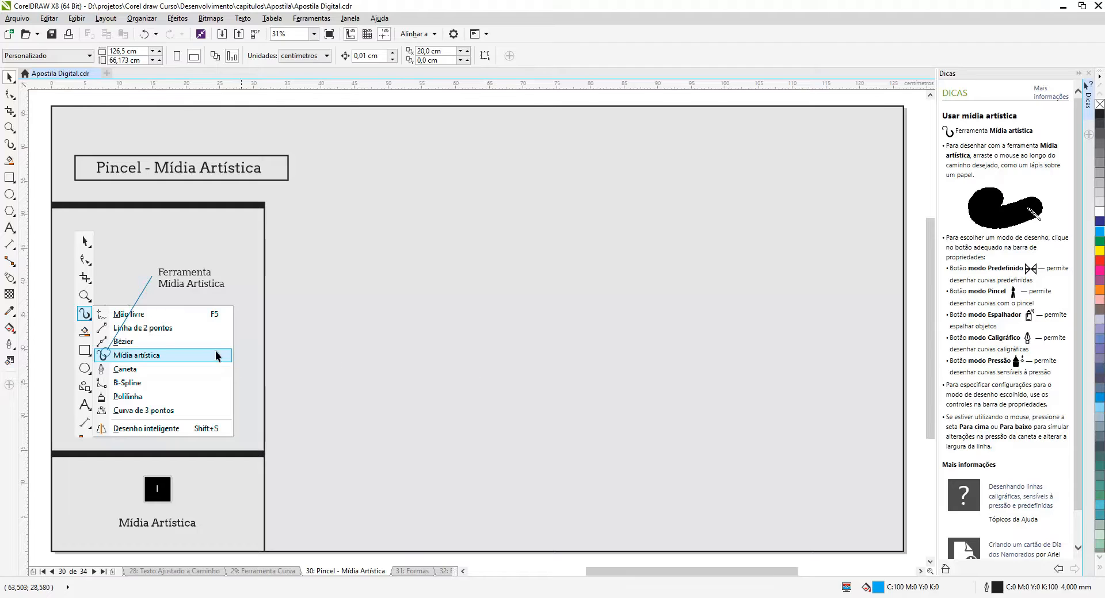
With the Artistic Media tool in Preset mode, draw a wavy stroke about 40 cm wide in the page's empty area
{"action": "left_click", "coordinate": [12, 146]}
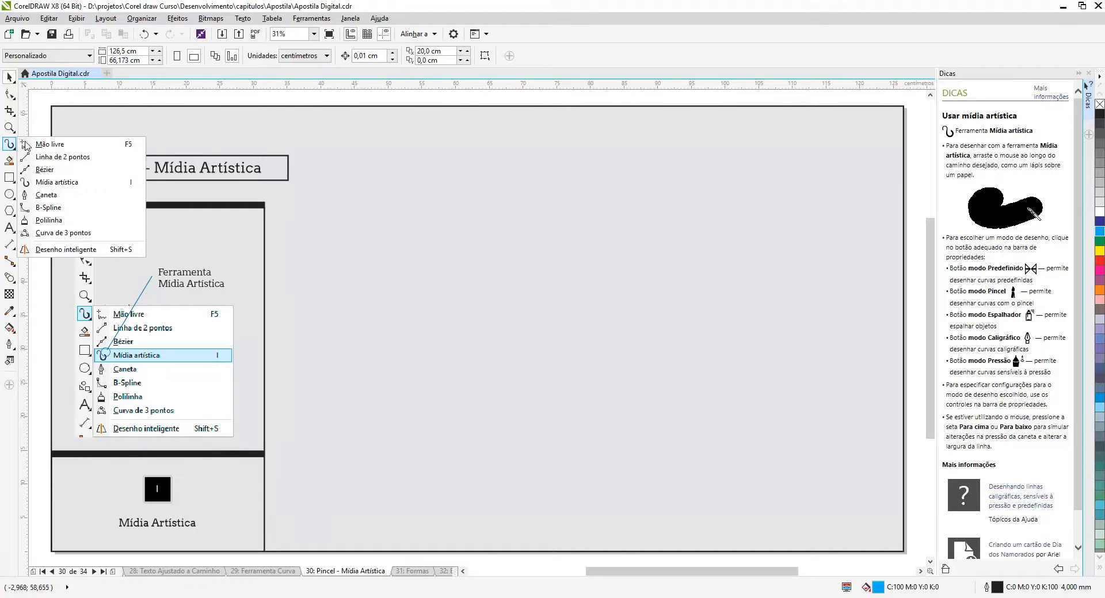
{"action": "left_click", "coordinate": [47, 183]}
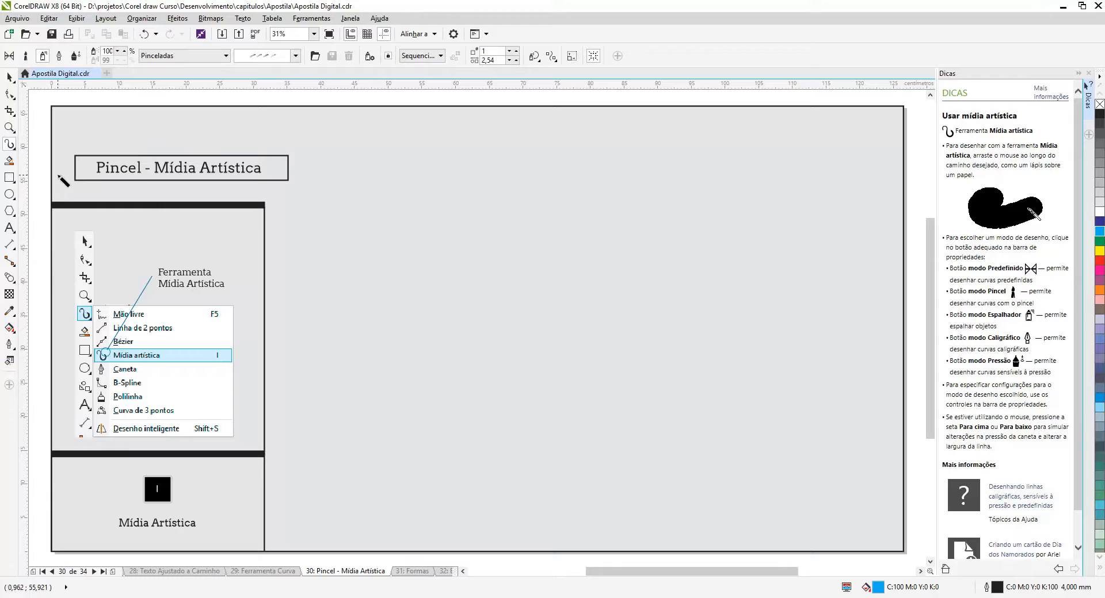
{"action": "left_click", "coordinate": [9, 57]}
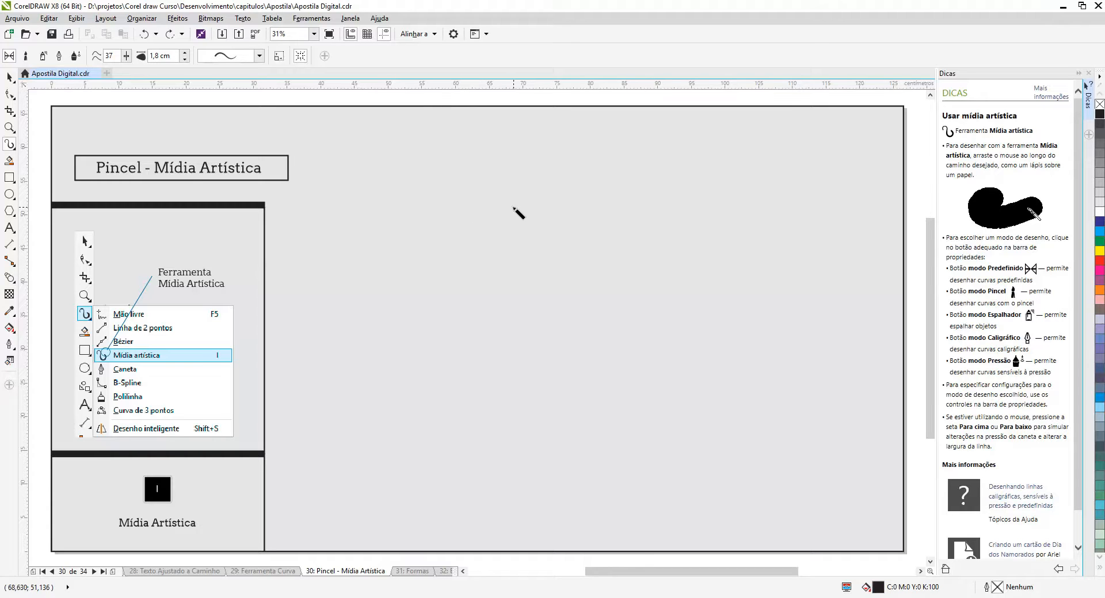
{"action": "mouse_move", "coordinate": [512, 207]}
{"action": "left_mouse_down"}
{"action": "mouse_move", "coordinate": [548, 224]}
{"action": "mouse_move", "coordinate": [563, 285]}
{"action": "mouse_move", "coordinate": [629, 284]}
{"action": "mouse_move", "coordinate": [775, 332]}
{"action": "left_mouse_up"}
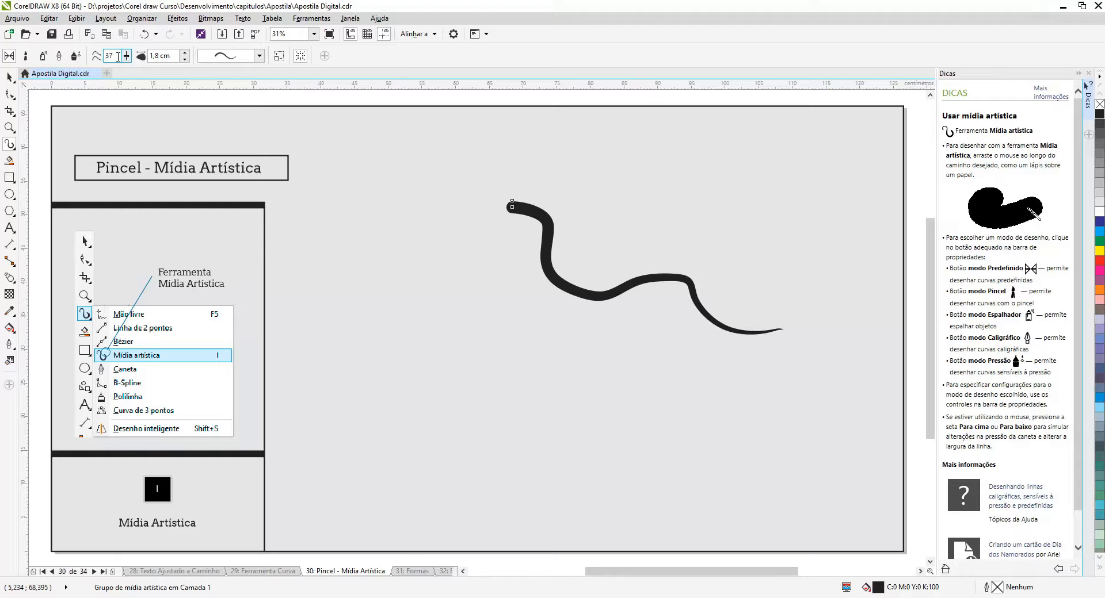
Set the freehand smoothing to 100 and draw a second wavy stroke about 45 cm wide below the first
{"action": "left_click", "coordinate": [126, 55]}
{"action": "left_click_drag", "start_coordinate": [123, 71], "coordinate": [160, 81]}
{"action": "mouse_move", "coordinate": [438, 330]}
{"action": "left_mouse_down"}
{"action": "mouse_move", "coordinate": [495, 333]}
{"action": "mouse_move", "coordinate": [564, 371]}
{"action": "mouse_move", "coordinate": [738, 377]}
{"action": "left_mouse_up"}
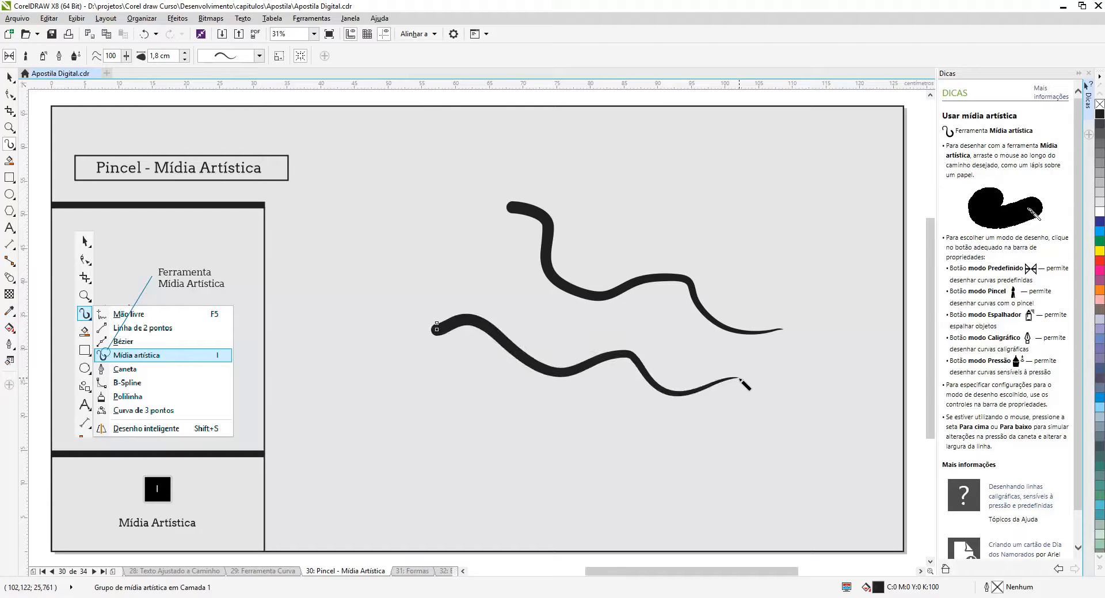
Set the freehand smoothing to 10 and draw two wavy strokes, one below the others and one near the page's top edge
{"action": "left_click", "coordinate": [126, 57]}
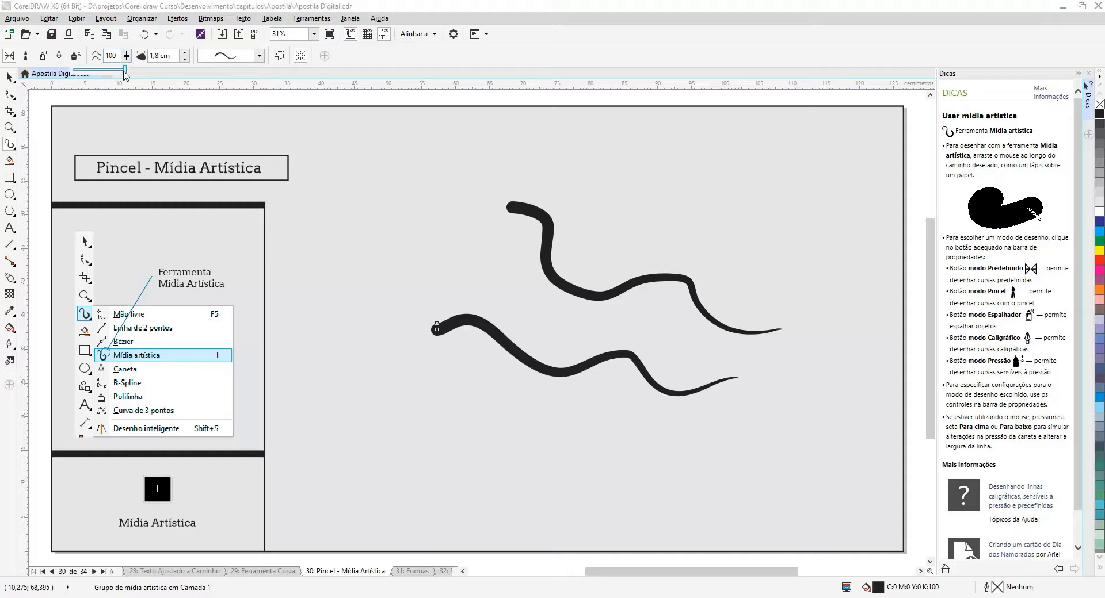
{"action": "left_click_drag", "start_coordinate": [124, 71], "coordinate": [81, 82]}
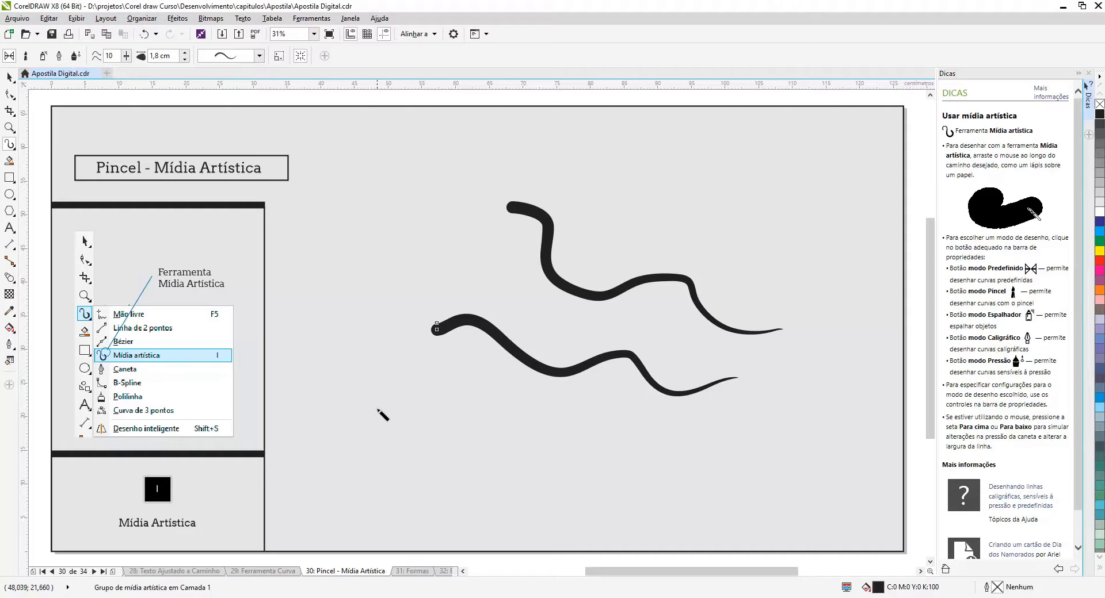
{"action": "mouse_move", "coordinate": [373, 429]}
{"action": "left_mouse_down"}
{"action": "mouse_move", "coordinate": [460, 403]}
{"action": "mouse_move", "coordinate": [531, 455]}
{"action": "mouse_move", "coordinate": [571, 436]}
{"action": "mouse_move", "coordinate": [643, 462]}
{"action": "mouse_move", "coordinate": [666, 453]}
{"action": "left_mouse_up"}
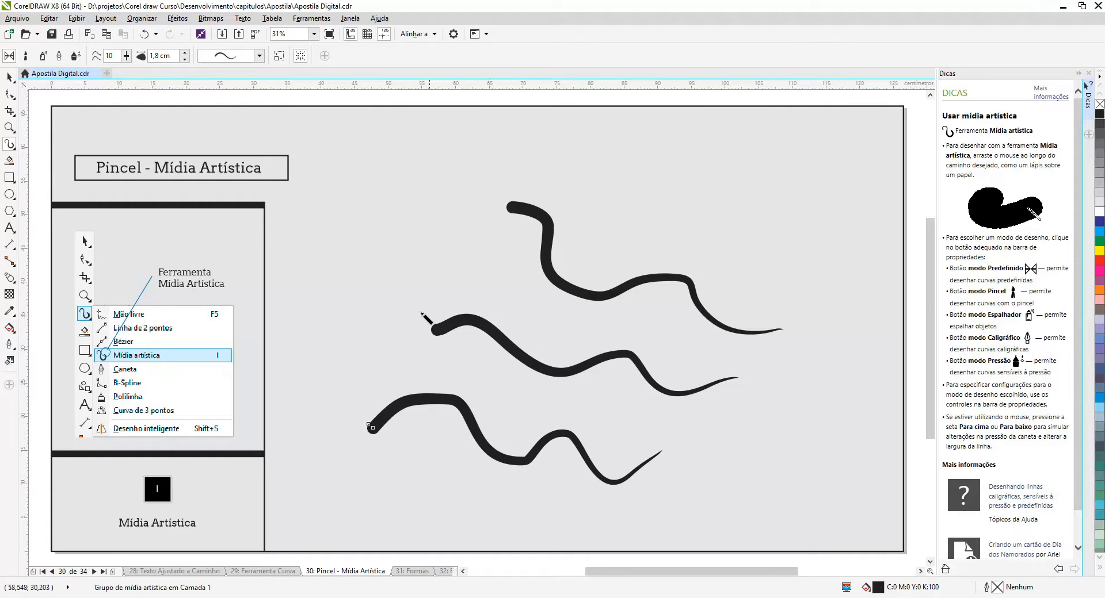
{"action": "mouse_move", "coordinate": [332, 151]}
{"action": "left_mouse_down"}
{"action": "mouse_move", "coordinate": [403, 136]}
{"action": "mouse_move", "coordinate": [450, 153]}
{"action": "mouse_move", "coordinate": [510, 139]}
{"action": "mouse_move", "coordinate": [544, 150]}
{"action": "left_mouse_up"}
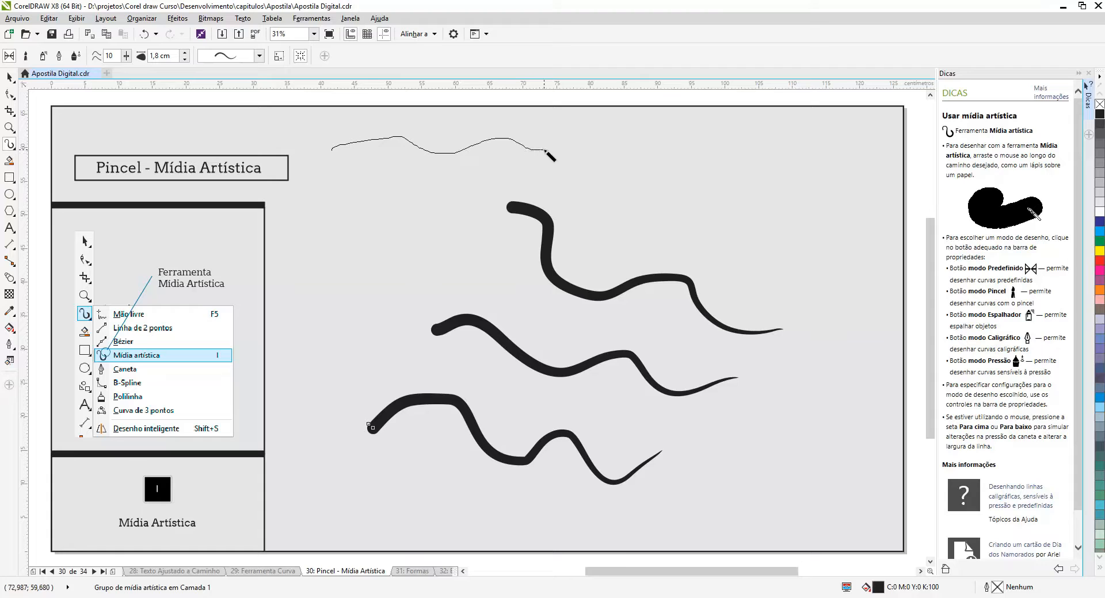
Set the freehand smoothing back to 100 and draw a wavy stroke about 55 cm wide beneath the topmost one
{"action": "left_click", "coordinate": [126, 56]}
{"action": "left_click_drag", "start_coordinate": [121, 67], "coordinate": [177, 80]}
{"action": "mouse_move", "coordinate": [382, 215]}
{"action": "left_mouse_down"}
{"action": "mouse_move", "coordinate": [561, 172]}
{"action": "mouse_move", "coordinate": [600, 191]}
{"action": "mouse_move", "coordinate": [653, 165]}
{"action": "mouse_move", "coordinate": [705, 200]}
{"action": "mouse_move", "coordinate": [756, 173]}
{"action": "left_mouse_up"}
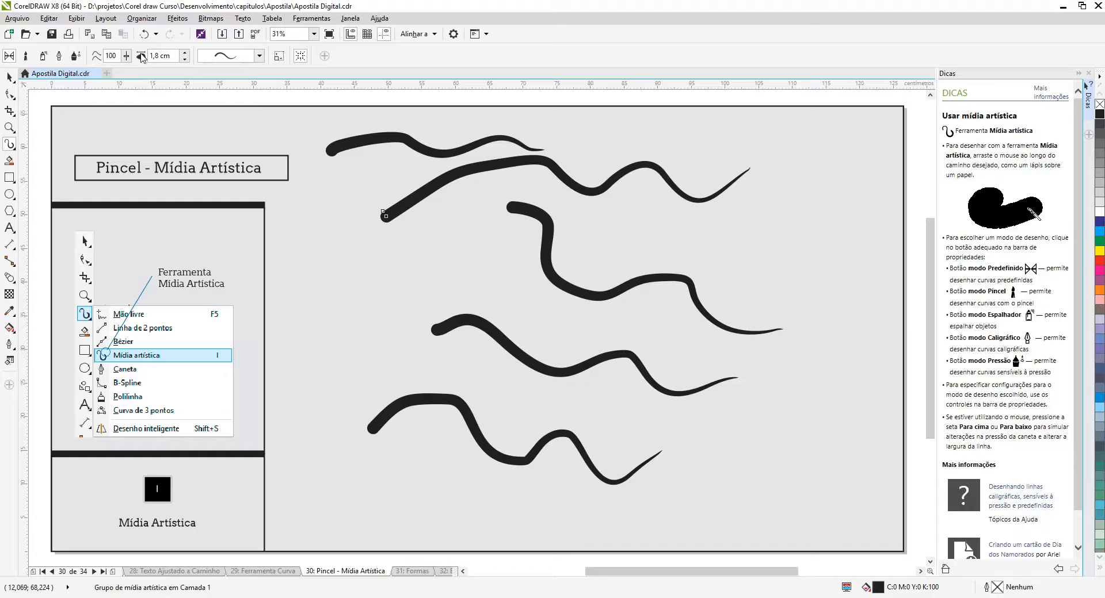
Raise the stroke width to 2.75 cm and draw two shorter wavy strokes at either side of the existing ones
{"action": "left_click", "coordinate": [183, 53]}
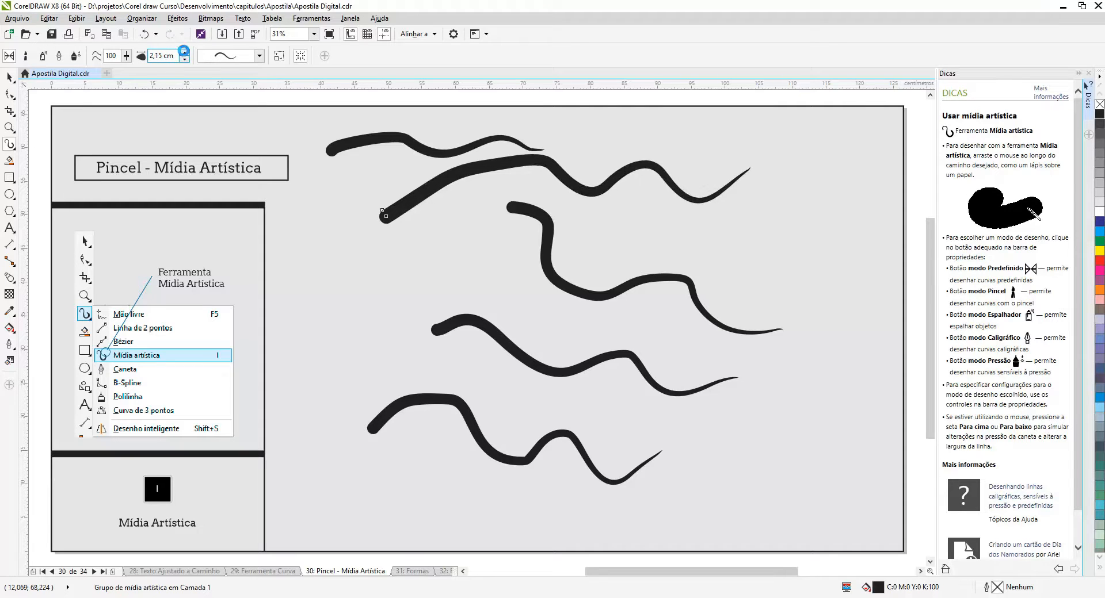
{"action": "left_click", "coordinate": [184, 53]}
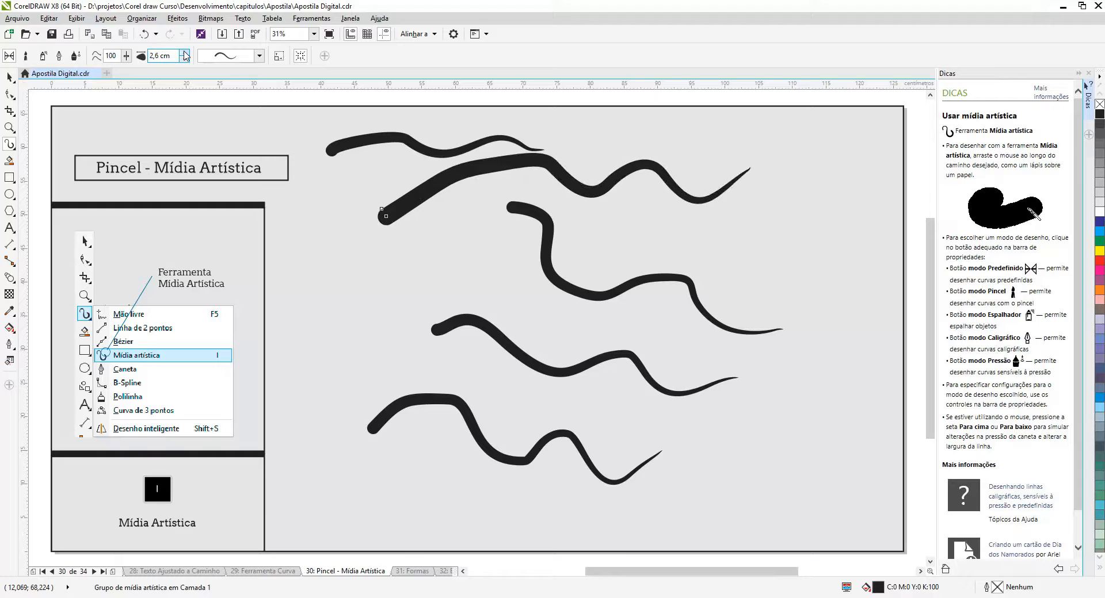
{"action": "left_click", "coordinate": [184, 53]}
{"action": "mouse_move", "coordinate": [320, 298]}
{"action": "left_mouse_down"}
{"action": "mouse_move", "coordinate": [382, 266]}
{"action": "mouse_move", "coordinate": [410, 284]}
{"action": "mouse_move", "coordinate": [463, 259]}
{"action": "mouse_move", "coordinate": [505, 280]}
{"action": "left_mouse_up"}
{"action": "mouse_move", "coordinate": [664, 246]}
{"action": "left_mouse_down"}
{"action": "mouse_move", "coordinate": [729, 216]}
{"action": "mouse_move", "coordinate": [806, 227]}
{"action": "left_mouse_up"}
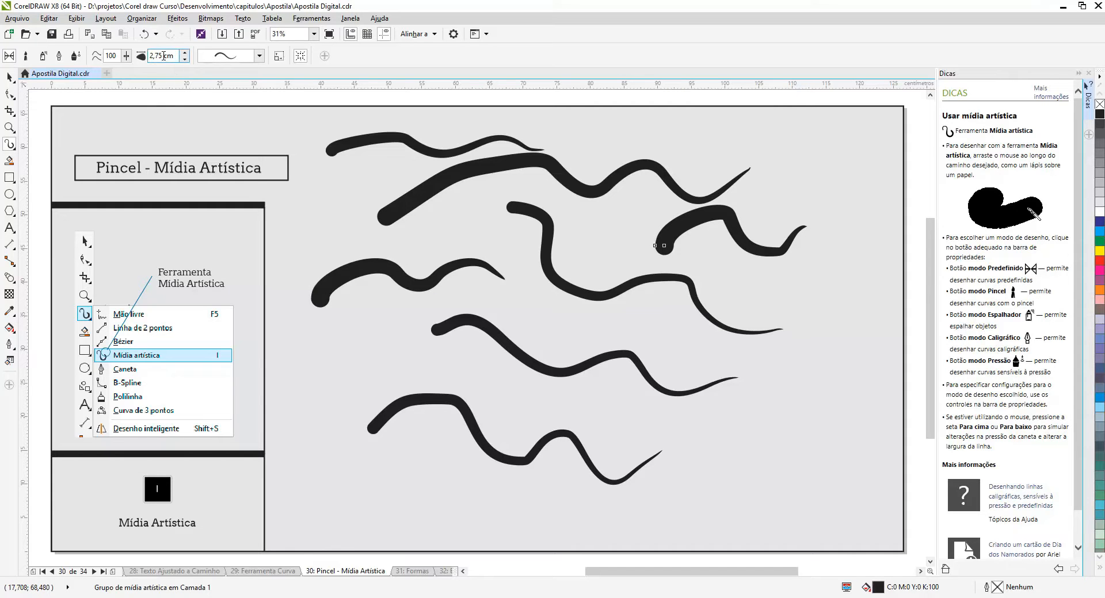
Set the stroke width to 5 cm and draw two thick strokes in the lower part of the page, the last about 70 cm wide
{"action": "type", "text": "5"}
{"action": "key", "text": "Return"}
{"action": "mouse_move", "coordinate": [626, 436]}
{"action": "left_mouse_down"}
{"action": "mouse_move", "coordinate": [640, 422]}
{"action": "mouse_move", "coordinate": [748, 431]}
{"action": "mouse_move", "coordinate": [769, 417]}
{"action": "left_mouse_up"}
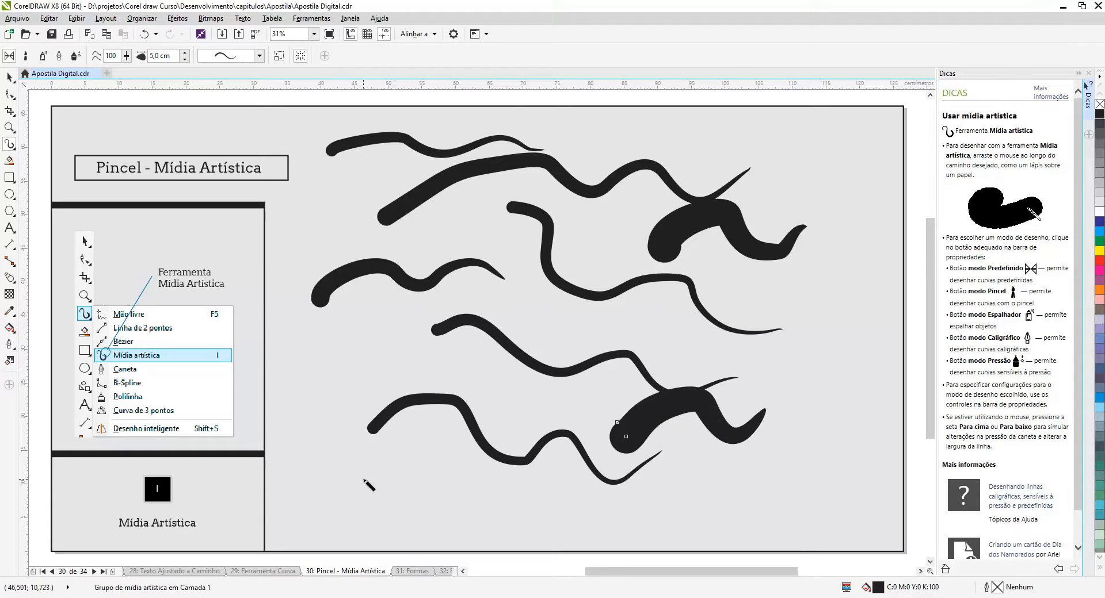
{"action": "mouse_move", "coordinate": [363, 479]}
{"action": "left_mouse_down"}
{"action": "mouse_move", "coordinate": [619, 499]}
{"action": "mouse_move", "coordinate": [839, 491]}
{"action": "left_mouse_up"}
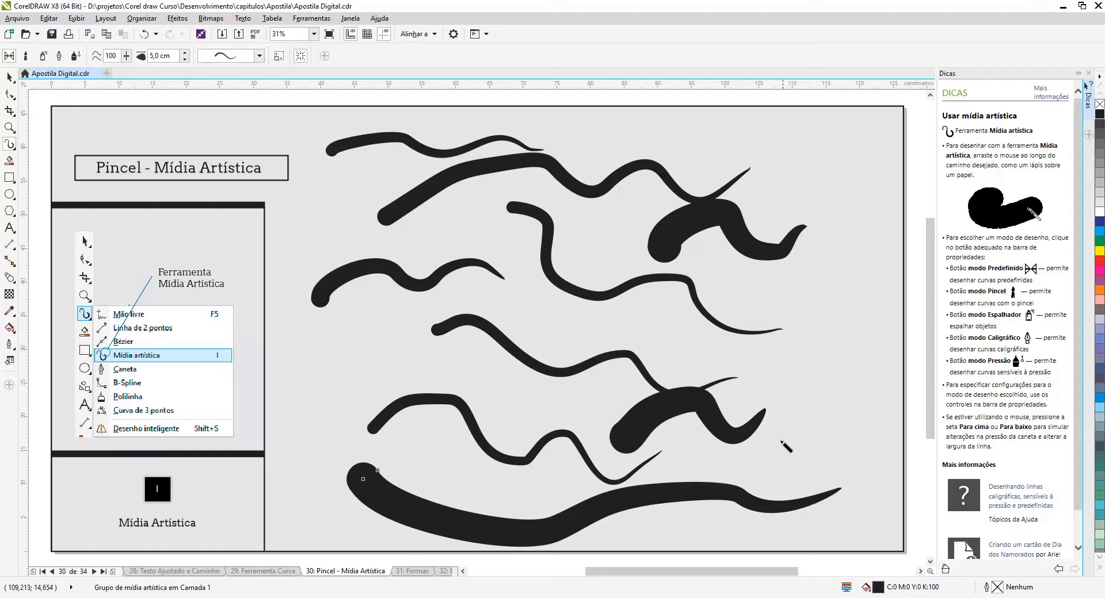
Choose the preset stroke that starts thick and rounded and tapers to a thin end, and draw a wavy stroke across the middle
{"action": "left_click", "coordinate": [259, 56]}
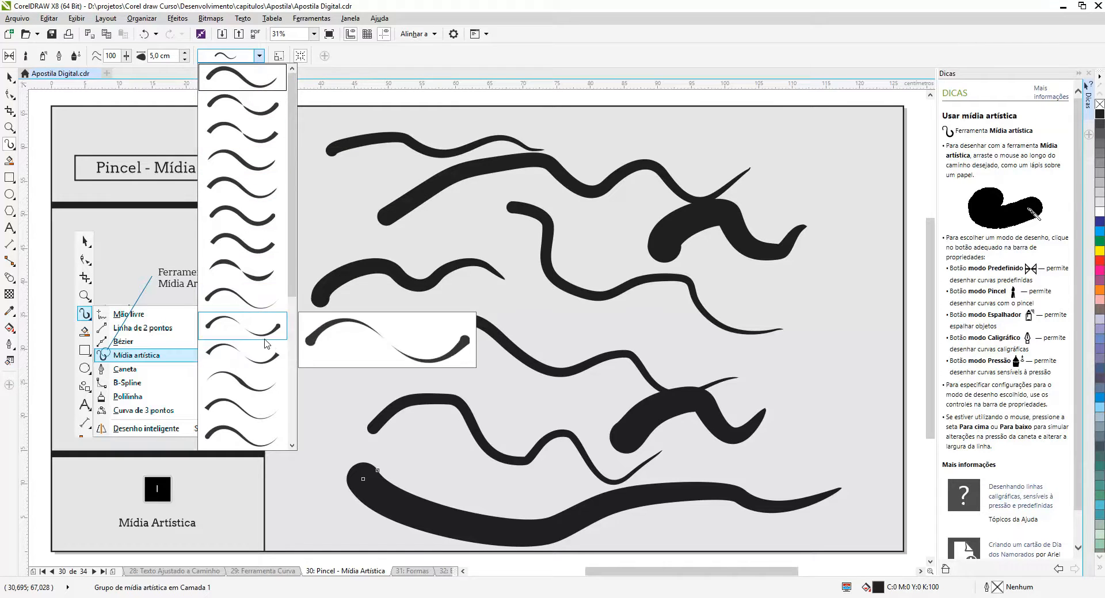
{"action": "left_click", "coordinate": [268, 309]}
{"action": "mouse_move", "coordinate": [356, 356]}
{"action": "left_mouse_down"}
{"action": "mouse_move", "coordinate": [505, 295]}
{"action": "mouse_move", "coordinate": [669, 333]}
{"action": "left_mouse_up"}
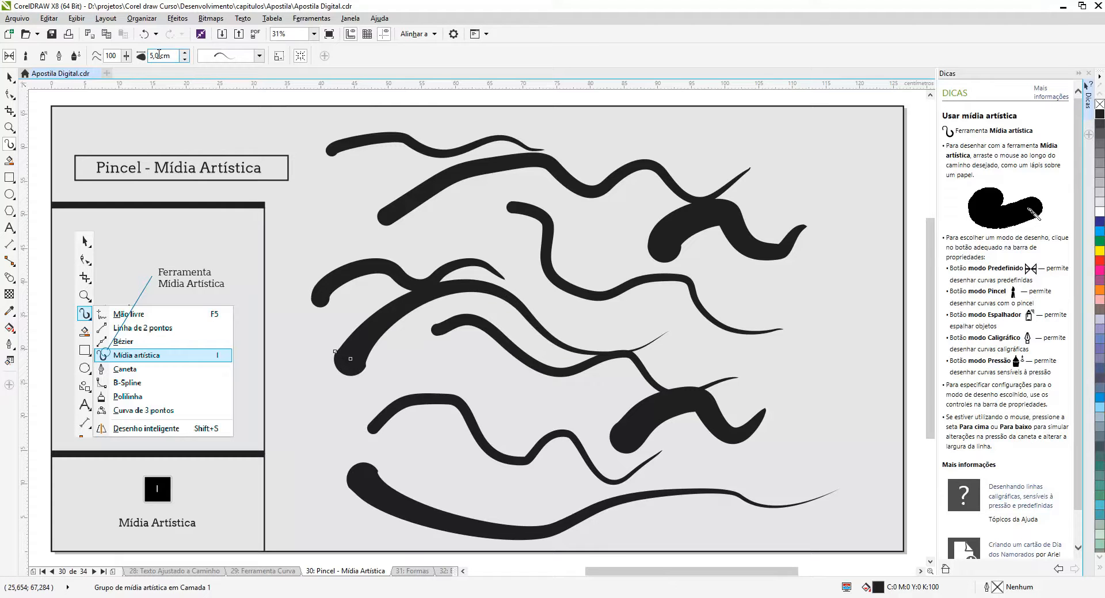
Set the stroke width to 2 cm and draw two more tapered strokes, one across the middle and one down the page's right side
{"action": "type", "text": "2"}
{"action": "key", "text": "Return"}
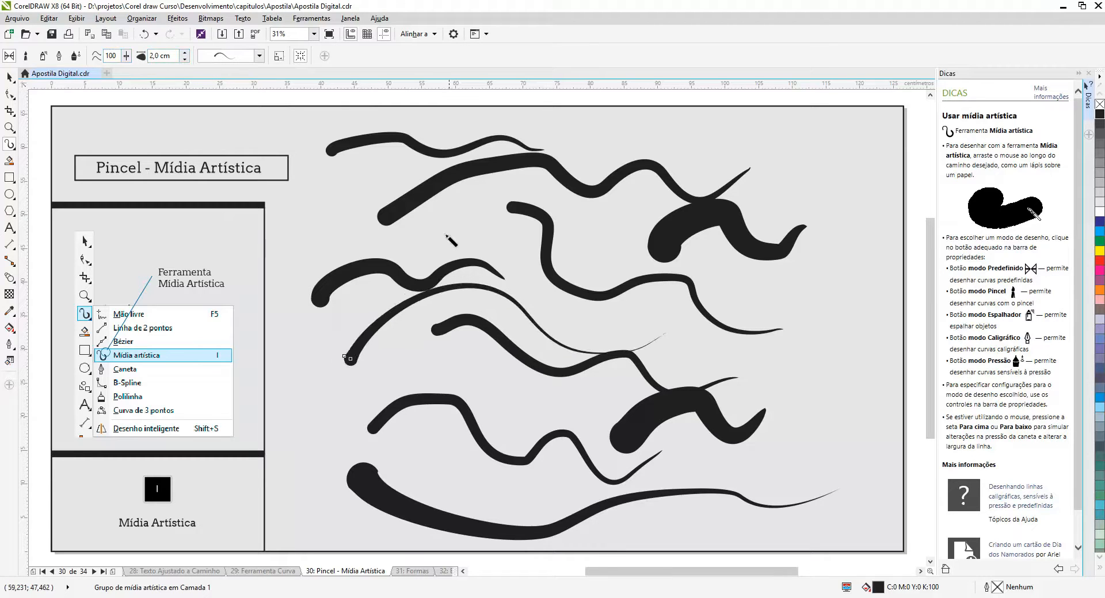
{"action": "mouse_move", "coordinate": [433, 239]}
{"action": "left_mouse_down"}
{"action": "mouse_move", "coordinate": [561, 199]}
{"action": "mouse_move", "coordinate": [713, 309]}
{"action": "mouse_move", "coordinate": [789, 306]}
{"action": "left_mouse_up"}
{"action": "mouse_move", "coordinate": [721, 154]}
{"action": "left_mouse_down"}
{"action": "mouse_move", "coordinate": [867, 365]}
{"action": "mouse_move", "coordinate": [800, 454]}
{"action": "left_mouse_up"}
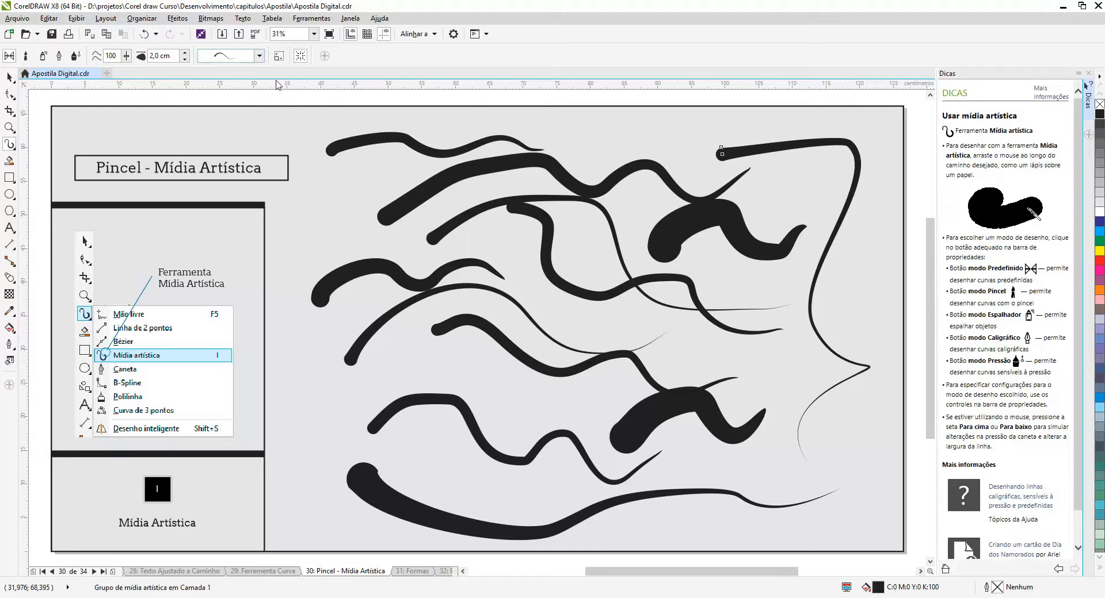
Select all the artistic media strokes on the page and delete them
{"action": "left_click", "coordinate": [9, 76]}
{"action": "mouse_move", "coordinate": [305, 120]}
{"action": "left_mouse_down"}
{"action": "mouse_move", "coordinate": [792, 364]}
{"action": "mouse_move", "coordinate": [886, 552]}
{"action": "left_mouse_up"}
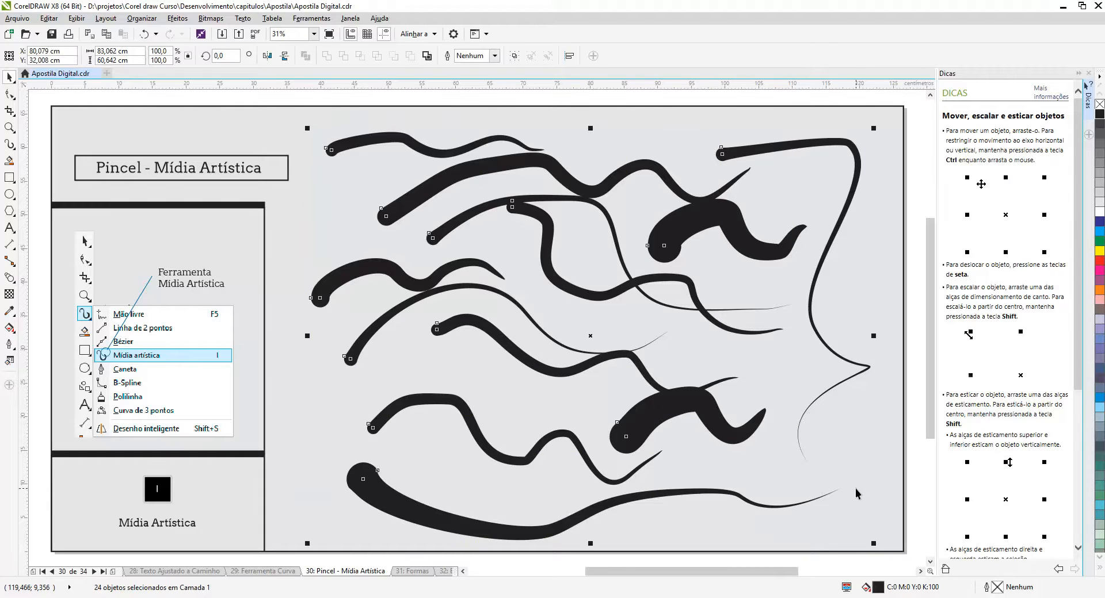
{"action": "key", "text": "Delete"}
Handwrite the word Corel twice with the Artistic Media tool, once near the page's top and once below it
{"action": "left_click", "coordinate": [9, 144]}
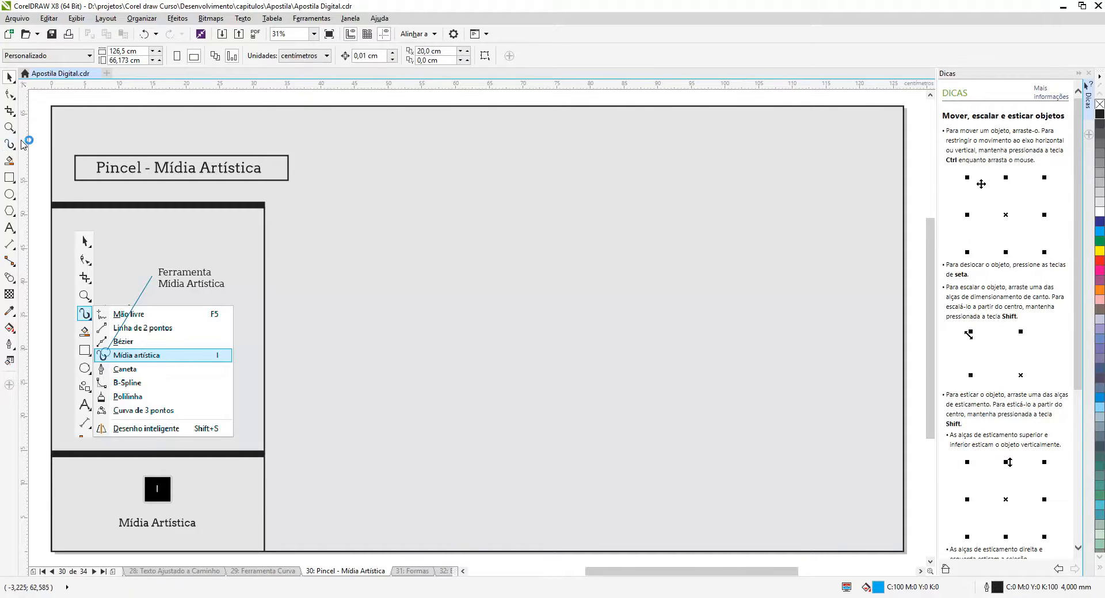
{"action": "mouse_move", "coordinate": [373, 156]}
{"action": "left_mouse_down"}
{"action": "mouse_move", "coordinate": [335, 227]}
{"action": "mouse_move", "coordinate": [463, 182]}
{"action": "mouse_move", "coordinate": [445, 204]}
{"action": "mouse_move", "coordinate": [509, 216]}
{"action": "mouse_move", "coordinate": [554, 174]}
{"action": "mouse_move", "coordinate": [574, 231]}
{"action": "mouse_move", "coordinate": [673, 135]}
{"action": "mouse_move", "coordinate": [566, 268]}
{"action": "mouse_move", "coordinate": [604, 287]}
{"action": "left_mouse_up"}
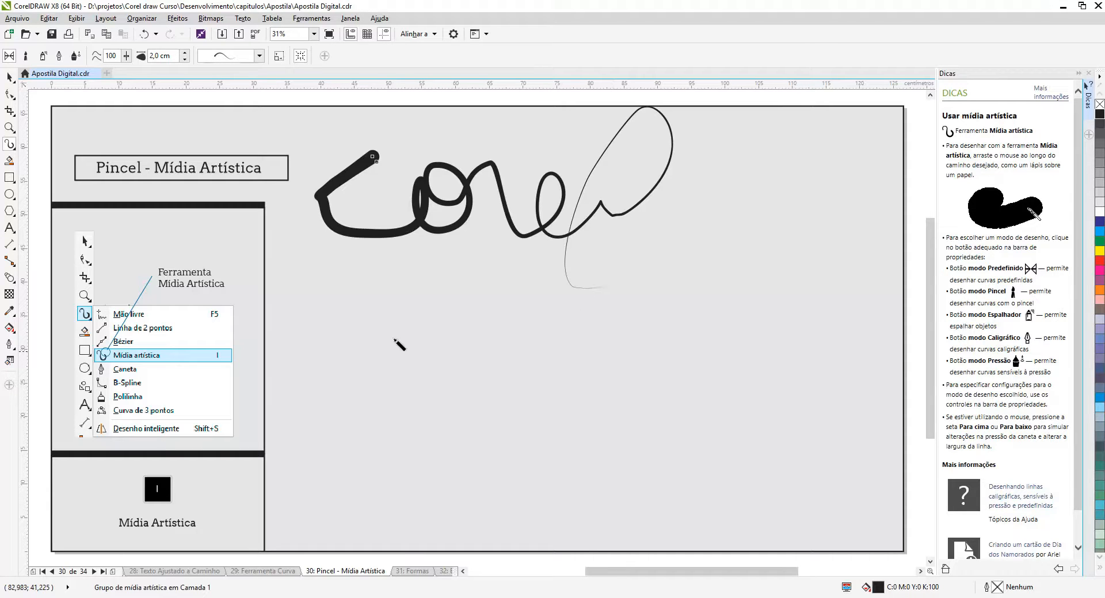
{"action": "mouse_move", "coordinate": [378, 298]}
{"action": "left_mouse_down"}
{"action": "mouse_move", "coordinate": [354, 337]}
{"action": "mouse_move", "coordinate": [429, 317]}
{"action": "mouse_move", "coordinate": [548, 344]}
{"action": "mouse_move", "coordinate": [572, 396]}
{"action": "left_mouse_up"}
Apply the preset stroke tapered at both ends to the second Corel and handwrite Corel twice more on the page's right side
{"action": "left_click", "coordinate": [260, 56]}
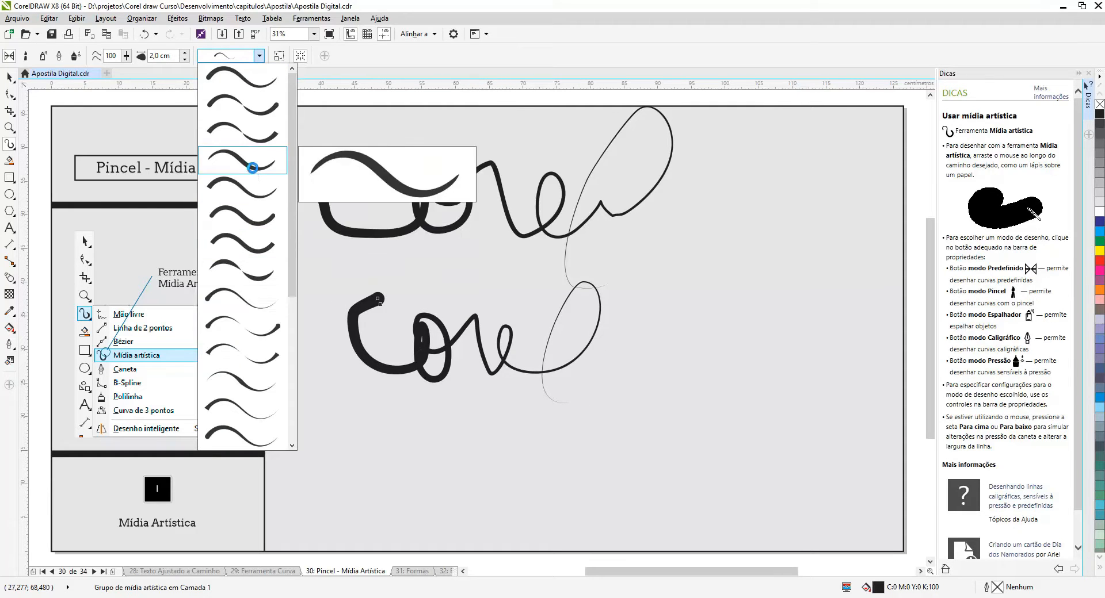
{"action": "left_click", "coordinate": [254, 166]}
{"action": "mouse_move", "coordinate": [659, 242]}
{"action": "left_mouse_down"}
{"action": "mouse_move", "coordinate": [590, 284]}
{"action": "mouse_move", "coordinate": [679, 310]}
{"action": "mouse_move", "coordinate": [682, 257]}
{"action": "mouse_move", "coordinate": [782, 254]}
{"action": "mouse_move", "coordinate": [881, 231]}
{"action": "mouse_move", "coordinate": [808, 313]}
{"action": "mouse_move", "coordinate": [817, 345]}
{"action": "left_mouse_up"}
{"action": "mouse_move", "coordinate": [660, 381]}
{"action": "left_mouse_down"}
{"action": "mouse_move", "coordinate": [753, 400]}
{"action": "mouse_move", "coordinate": [740, 427]}
{"action": "mouse_move", "coordinate": [732, 393]}
{"action": "mouse_move", "coordinate": [787, 384]}
{"action": "mouse_move", "coordinate": [802, 426]}
{"action": "mouse_move", "coordinate": [838, 358]}
{"action": "mouse_move", "coordinate": [844, 462]}
{"action": "left_mouse_up"}
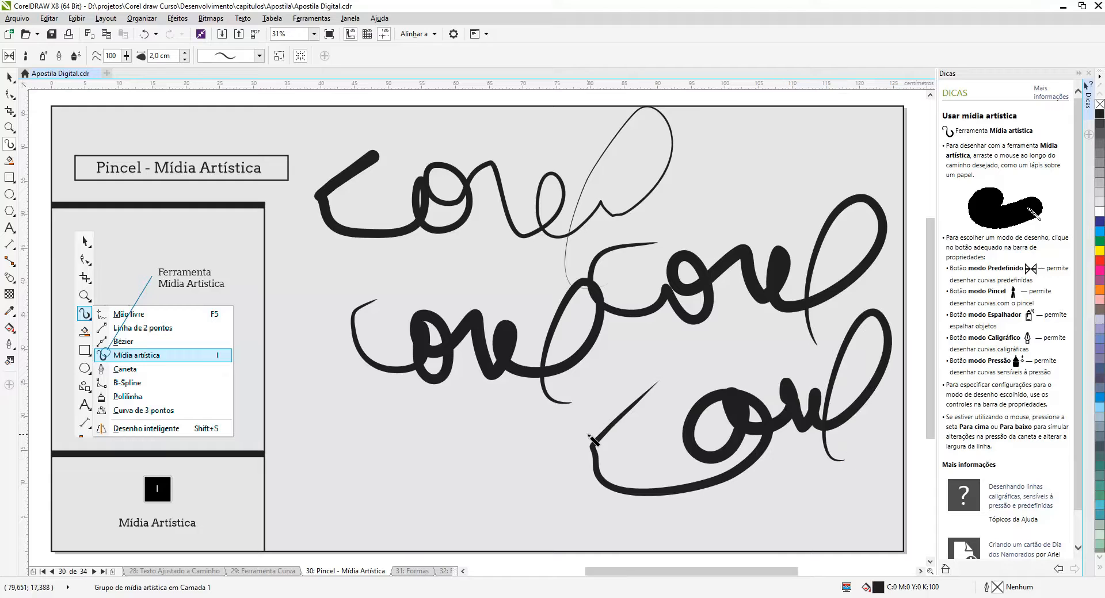
Change the topmost Corel word to the preset stroke with thick rounded ends and a thin middle
{"action": "left_click", "coordinate": [9, 76]}
{"action": "left_click", "coordinate": [469, 198]}
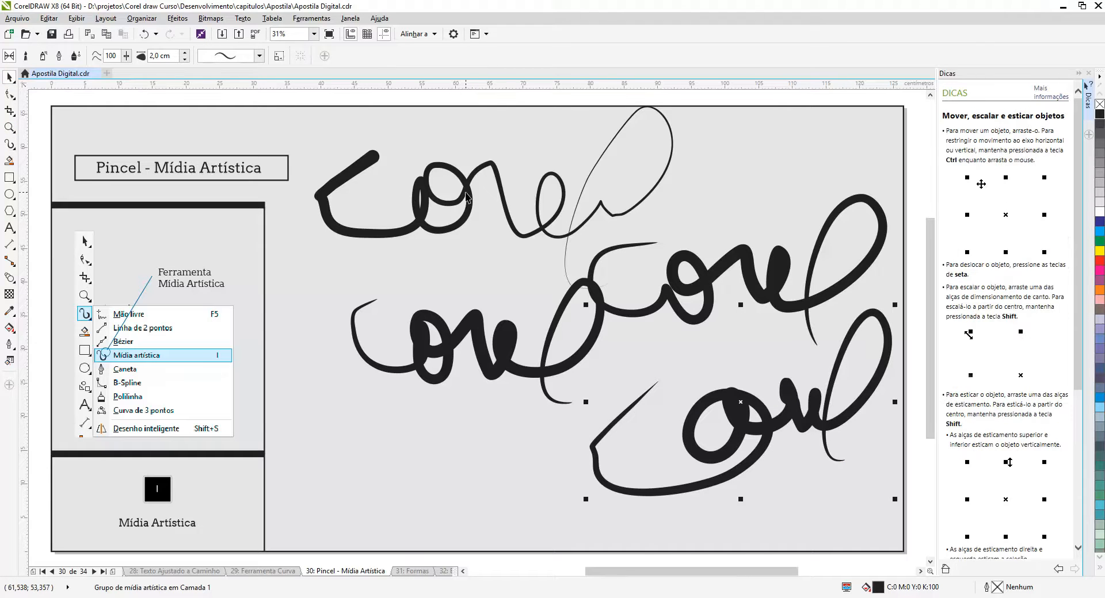
{"action": "left_click", "coordinate": [258, 56]}
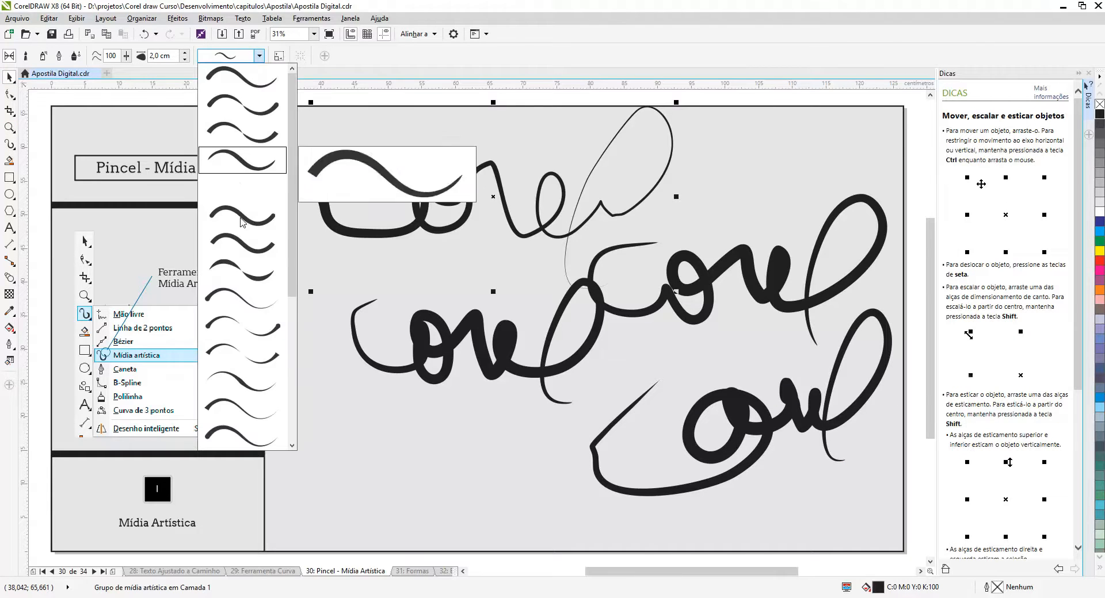
{"action": "left_click", "coordinate": [253, 330]}
Shrink the topmost Corel word toward its lower-left corner with stroke scaling enabled, and undo the resize
{"action": "key", "text": "i"}
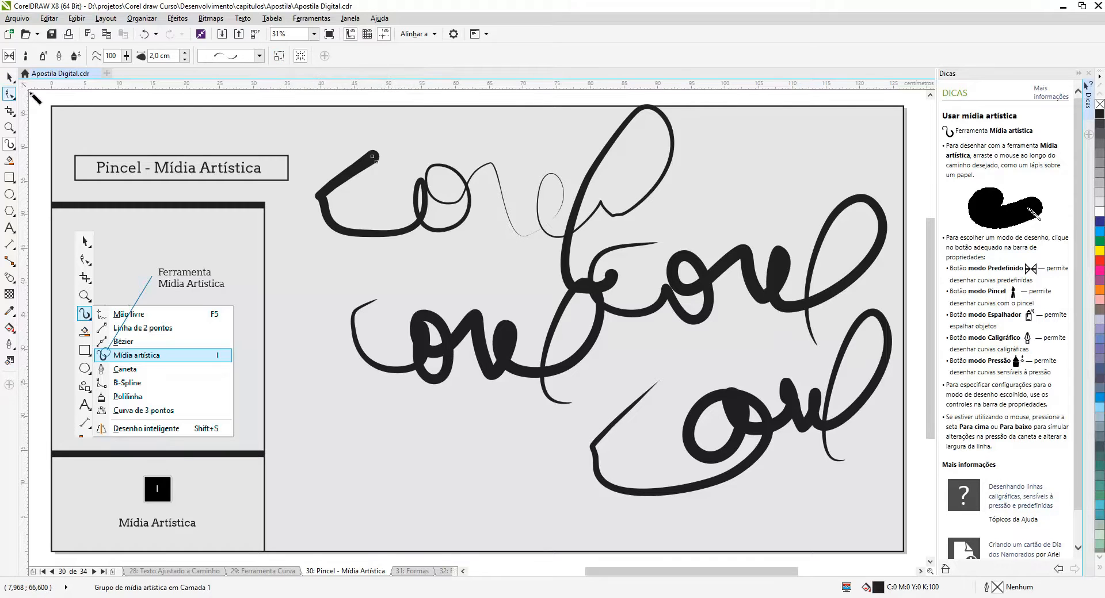
{"action": "left_click", "coordinate": [280, 58]}
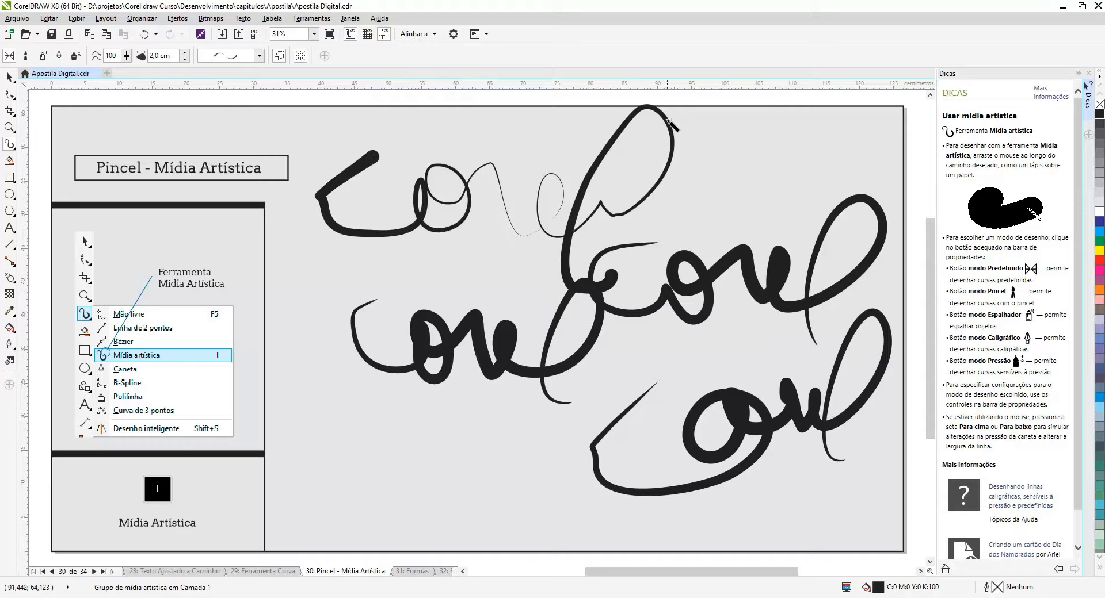
{"action": "key", "text": "space"}
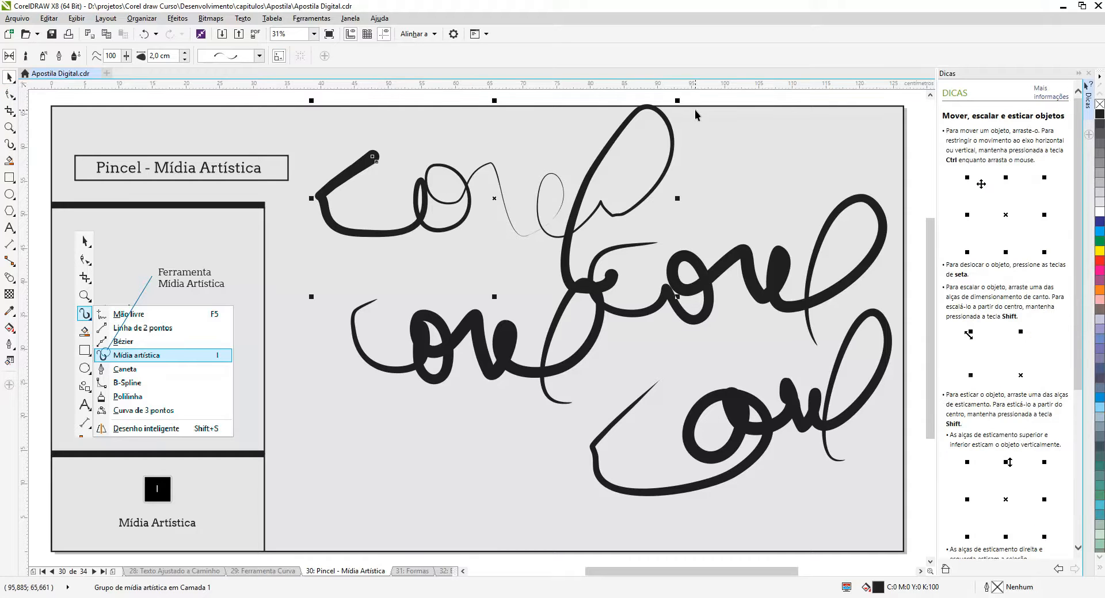
{"action": "left_click_drag", "start_coordinate": [680, 100], "coordinate": [403, 221]}
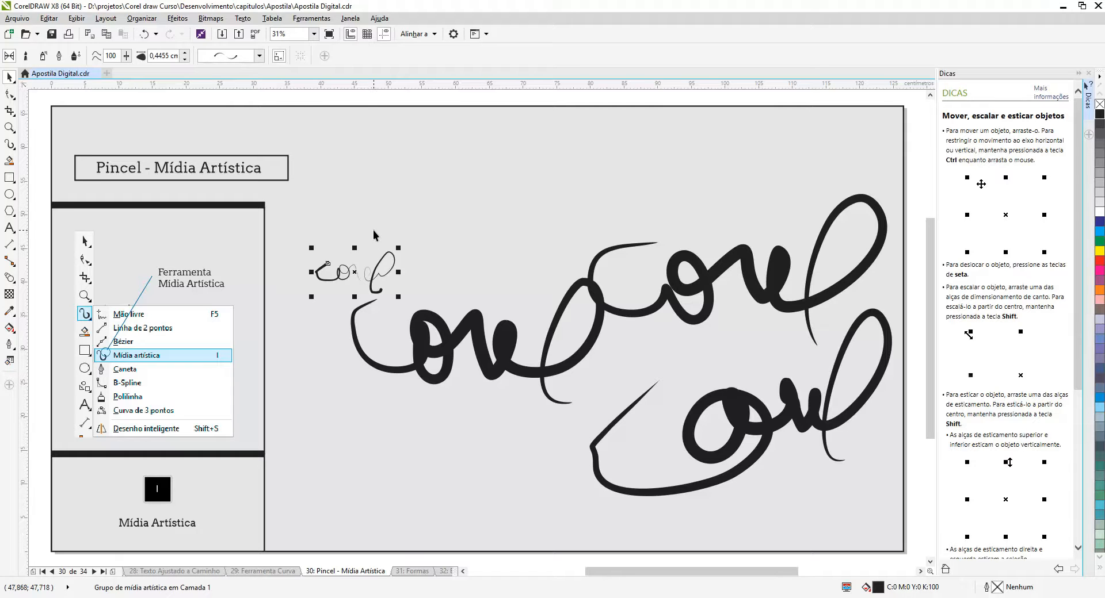
{"action": "key", "text": "ctrl+z"}
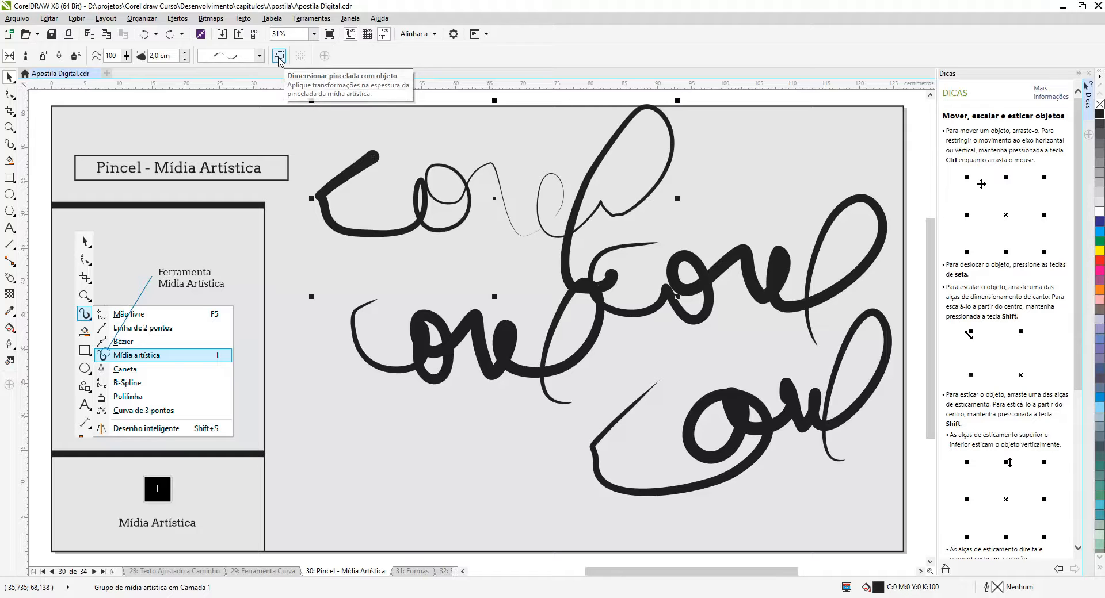
Shrink the topmost Corel word to about a third of its size with stroke scaling turned off, and return to Artistic Media
{"action": "key", "text": "i"}
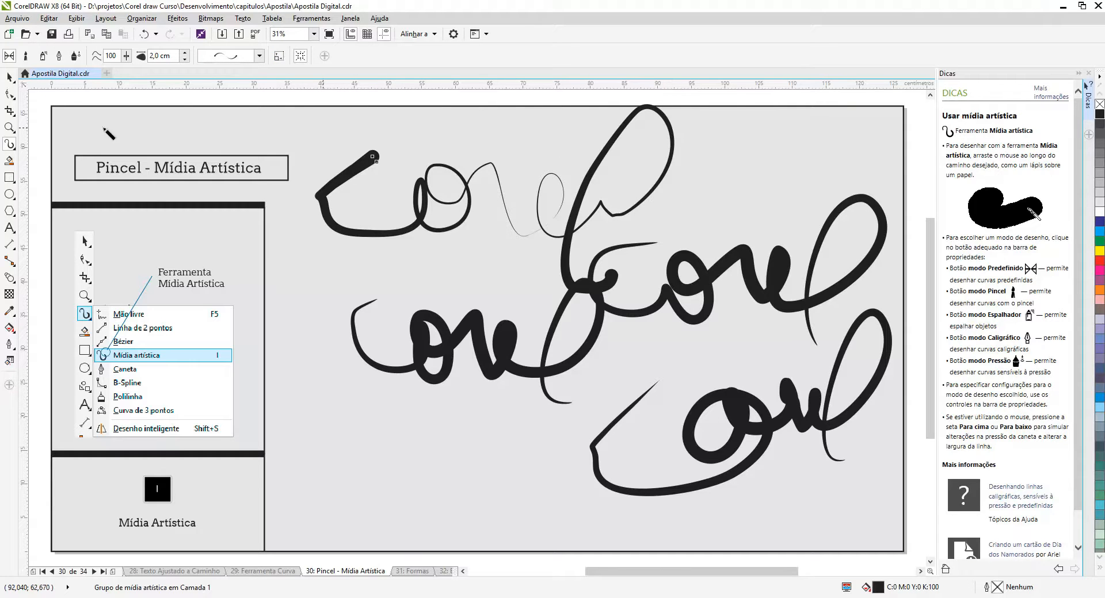
{"action": "left_click", "coordinate": [10, 76]}
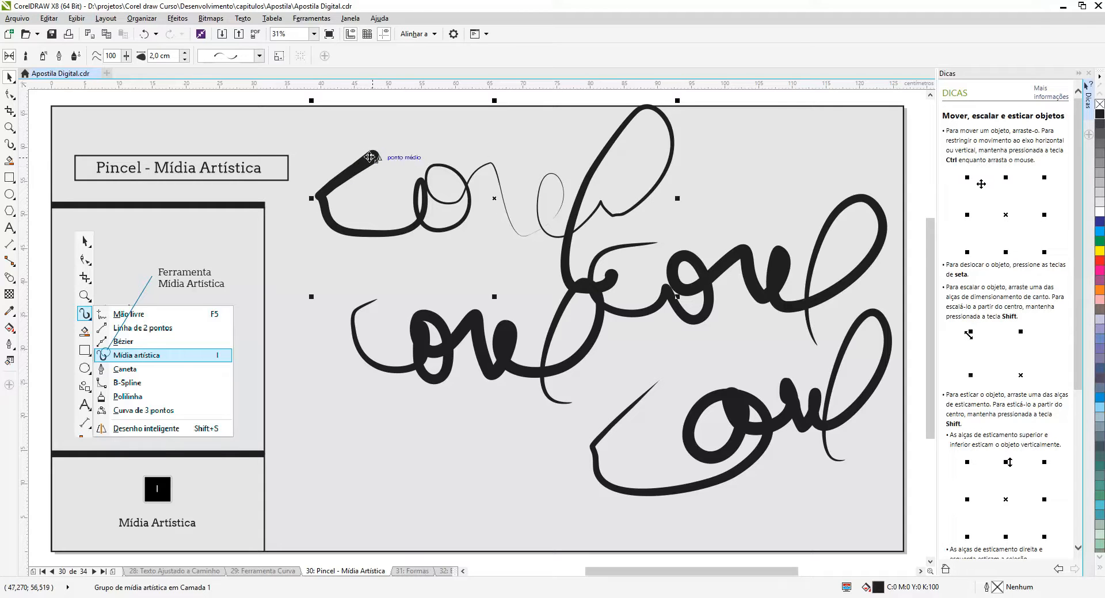
{"action": "mouse_move", "coordinate": [678, 101]}
{"action": "left_mouse_down"}
{"action": "mouse_move", "coordinate": [509, 170]}
{"action": "mouse_move", "coordinate": [443, 223]}
{"action": "left_mouse_up"}
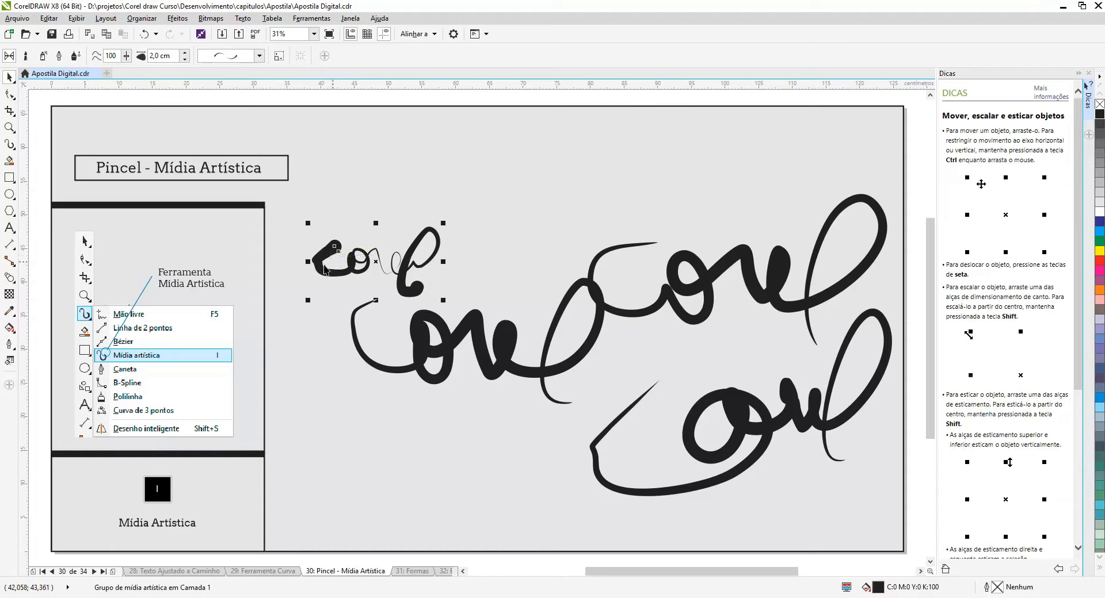
{"action": "left_click", "coordinate": [9, 145]}
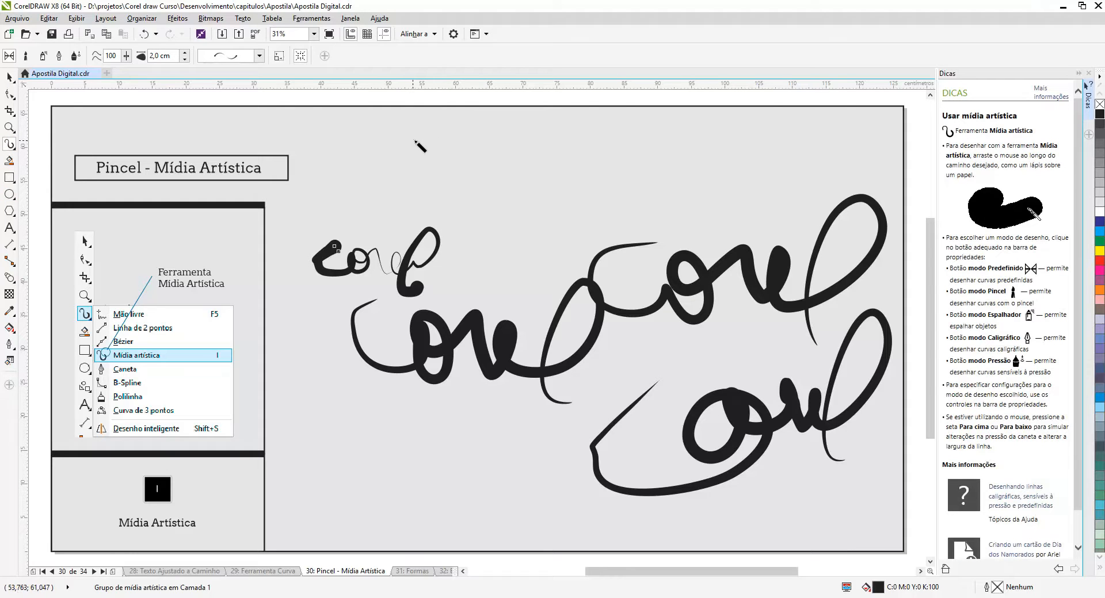
Draw three short strokes about 9 cm long above the Corel words, all using the preset with a rounded start and pointed end
{"action": "left_click_drag", "start_coordinate": [415, 140], "coordinate": [477, 140]}
{"action": "left_click", "coordinate": [257, 57]}
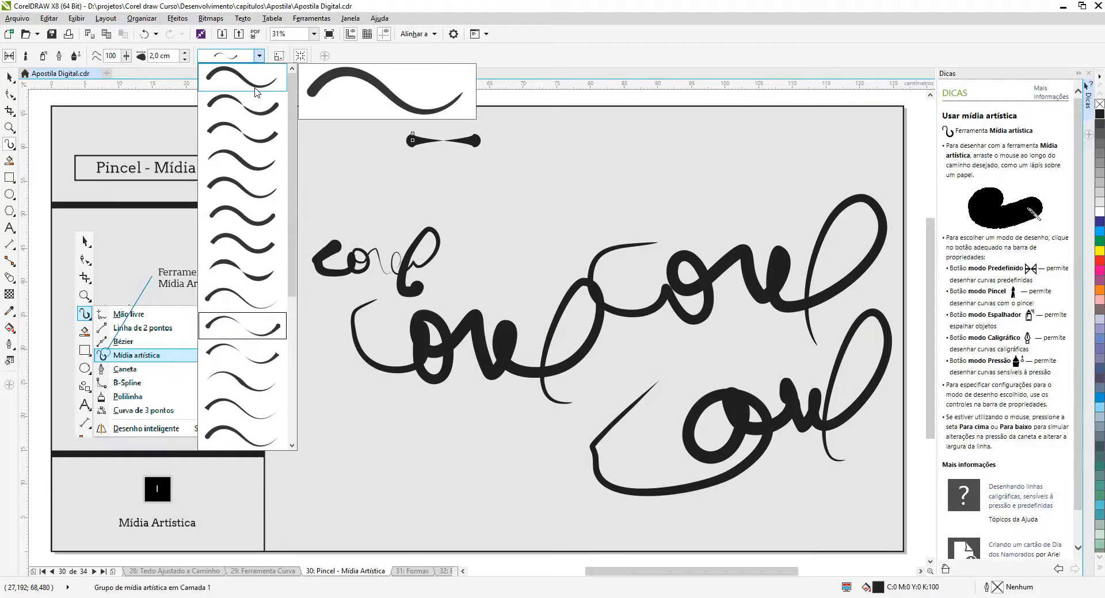
{"action": "left_click", "coordinate": [255, 88]}
{"action": "left_click_drag", "start_coordinate": [503, 180], "coordinate": [564, 180]}
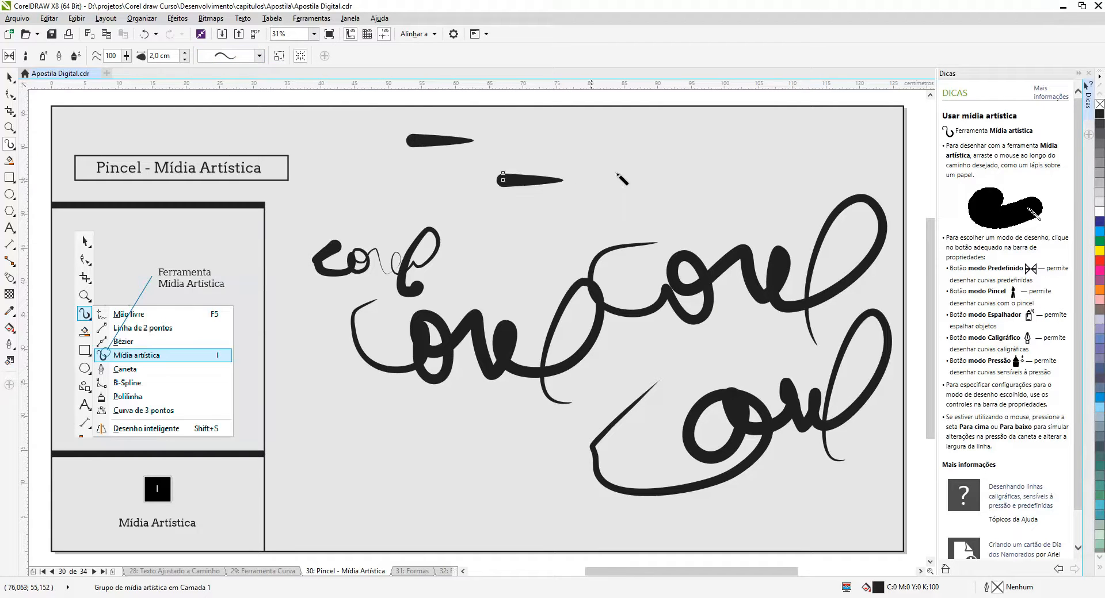
{"action": "left_click_drag", "start_coordinate": [658, 153], "coordinate": [719, 139]}
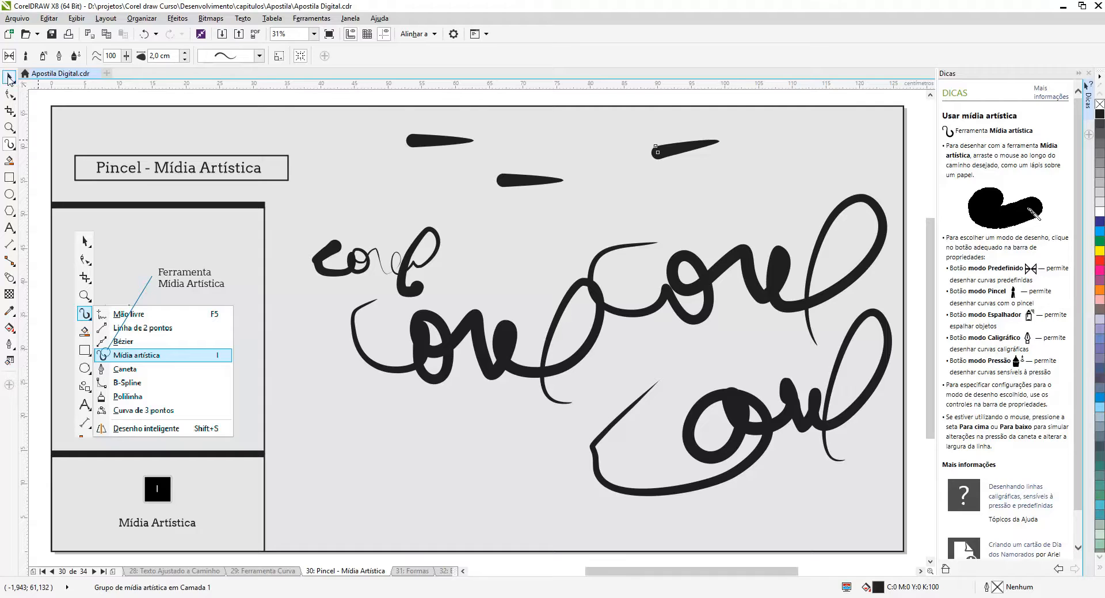
Shrink the leftmost short stroke to a tiny dash with stroke scaling enabled, and deselect it
{"action": "left_click", "coordinate": [10, 79]}
{"action": "left_click", "coordinate": [441, 140]}
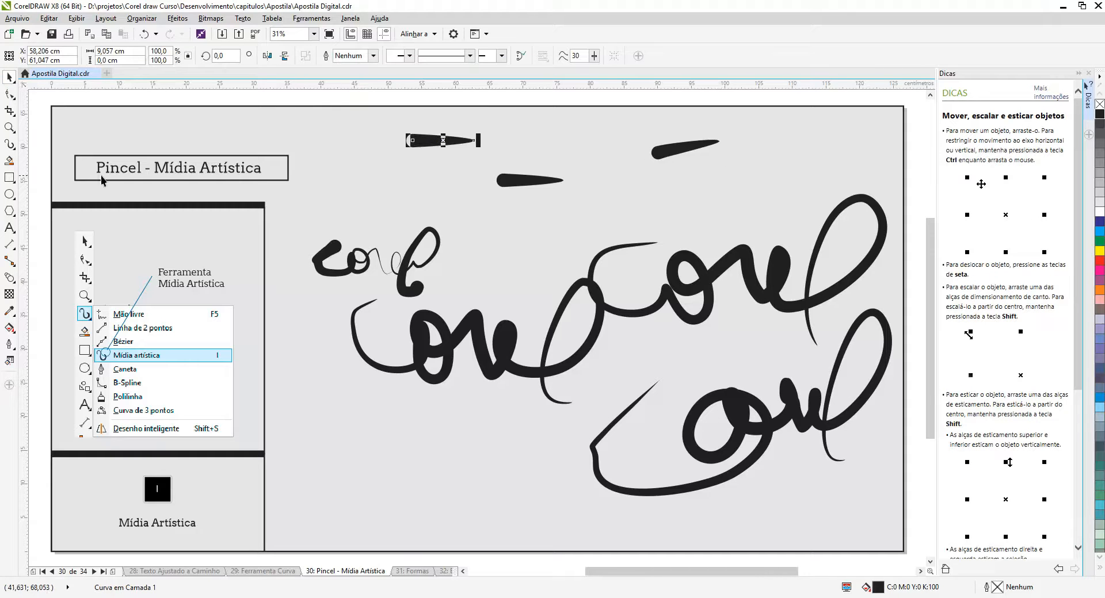
{"action": "left_click", "coordinate": [9, 144]}
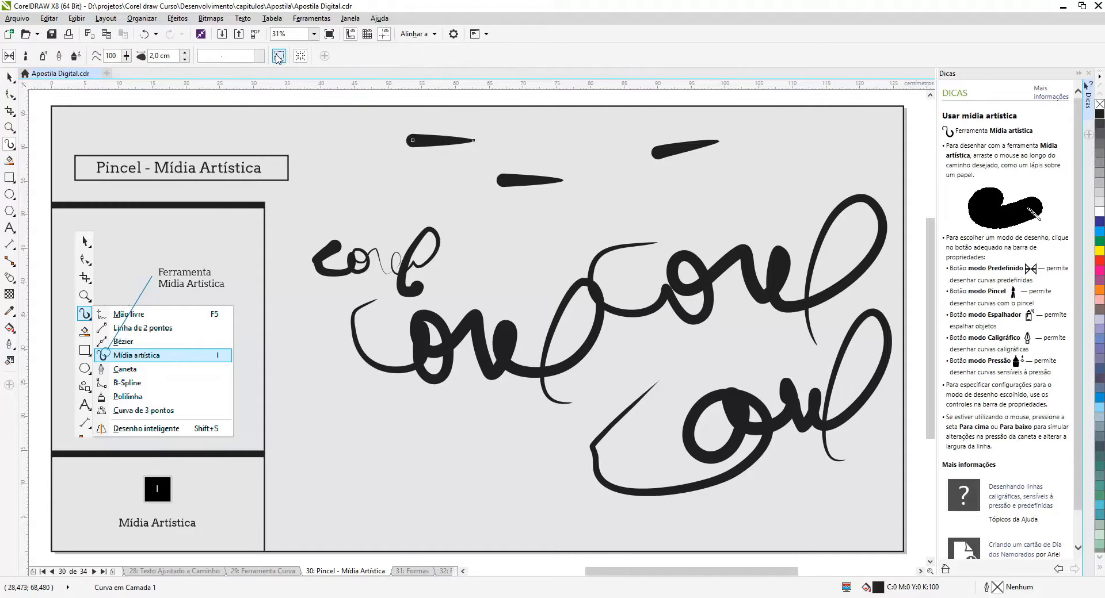
{"action": "left_click", "coordinate": [514, 182]}
{"action": "left_click", "coordinate": [9, 77]}
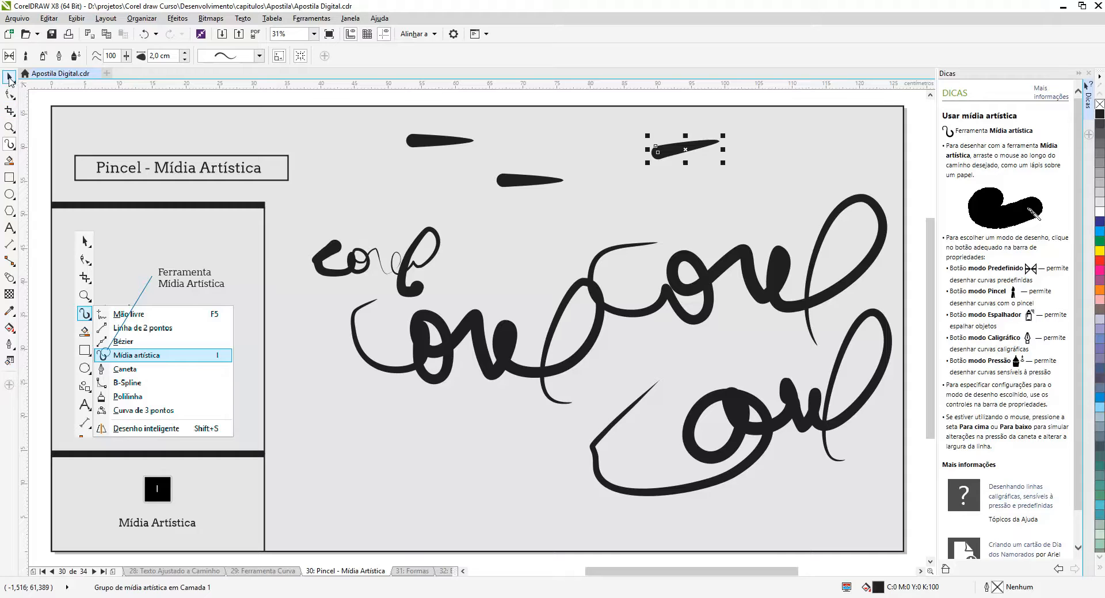
{"action": "left_click", "coordinate": [432, 139]}
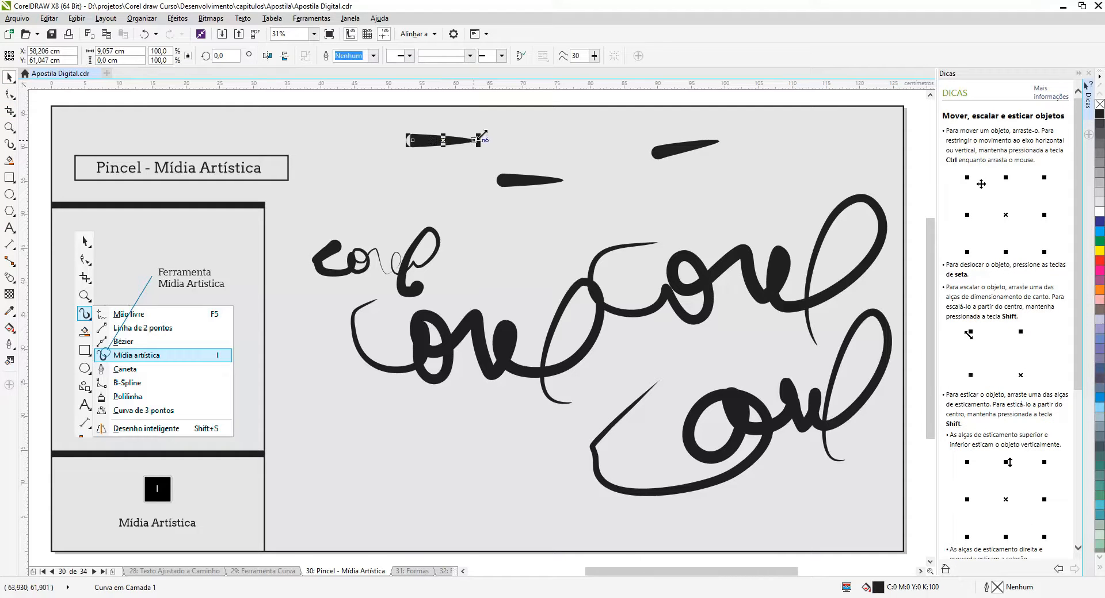
{"action": "left_click_drag", "start_coordinate": [482, 136], "coordinate": [429, 146]}
{"action": "left_click", "coordinate": [394, 138]}
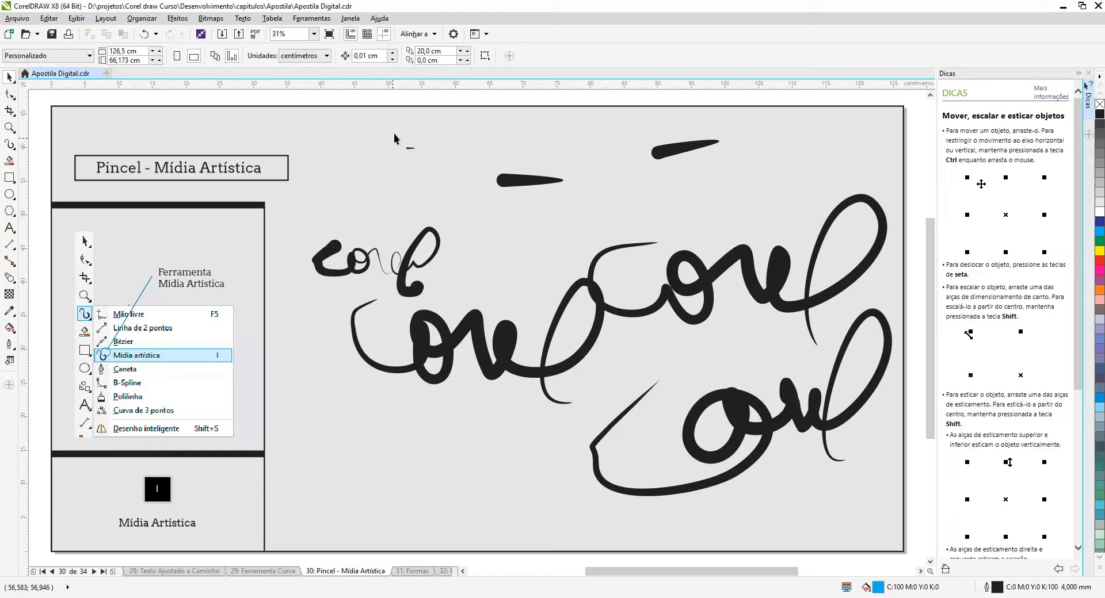
Shrink the middle short stroke toward its lower-left corner with stroke scaling turned off, and return to Artistic Media
{"action": "left_click", "coordinate": [512, 181]}
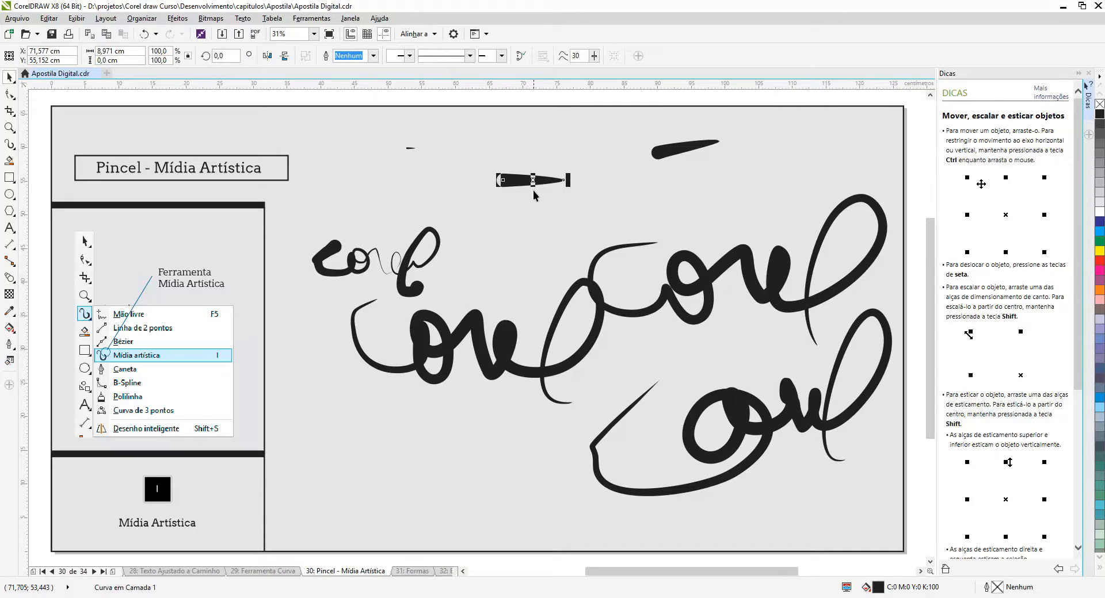
{"action": "left_click_drag", "start_coordinate": [570, 173], "coordinate": [516, 182]}
{"action": "left_click", "coordinate": [503, 213]}
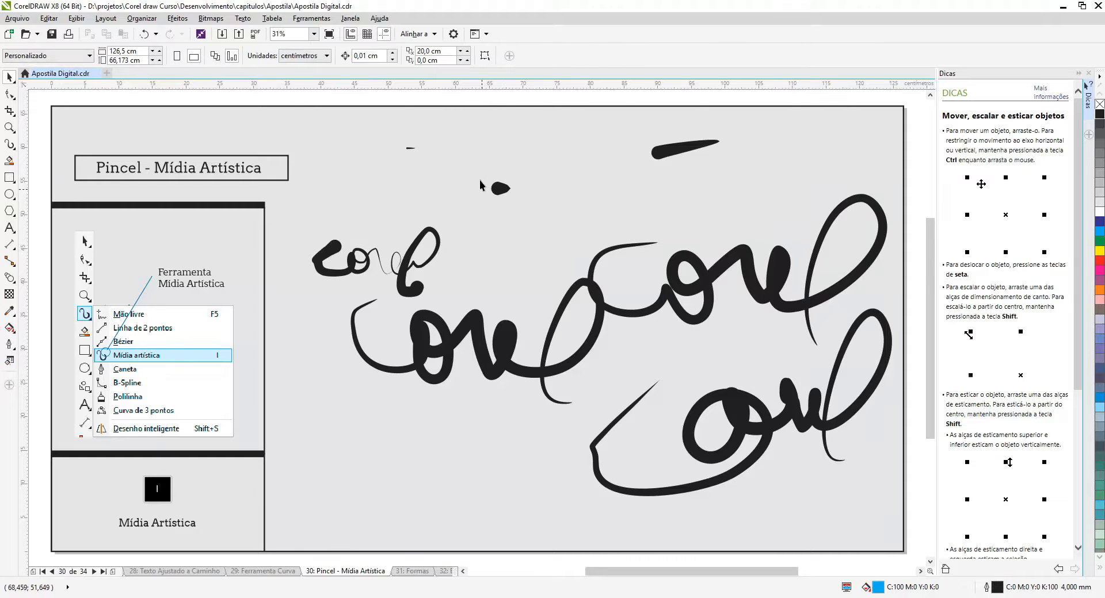
{"action": "left_click", "coordinate": [502, 189]}
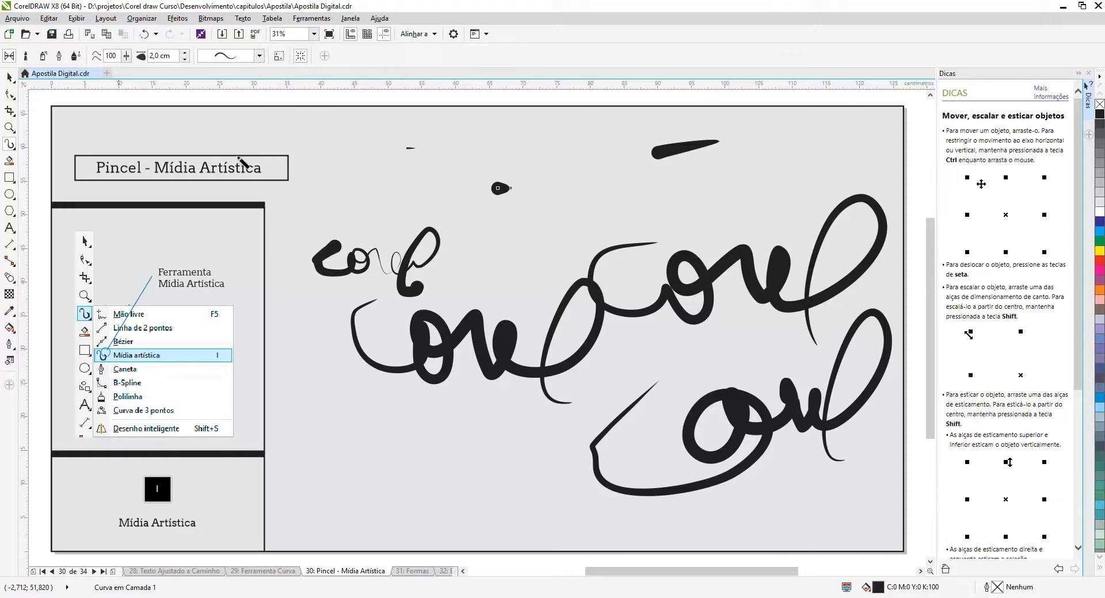
{"action": "left_click", "coordinate": [9, 143]}
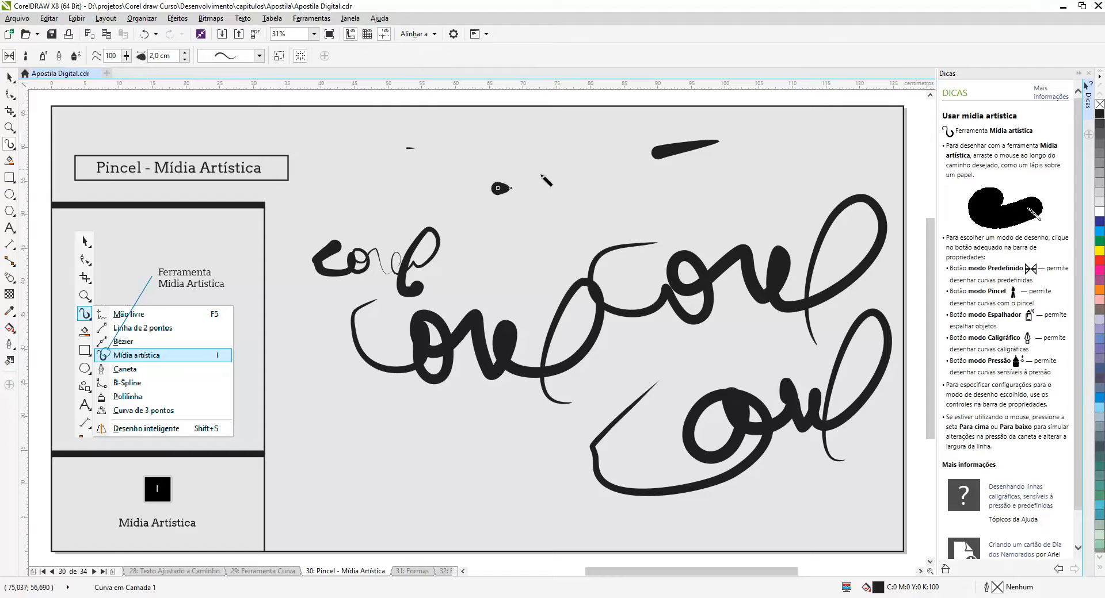
Enlarge the slanted short stroke toward its lower-left corner with stroke scaling enabled, and undo the resize
{"action": "key", "text": "space"}
{"action": "left_click", "coordinate": [669, 152]}
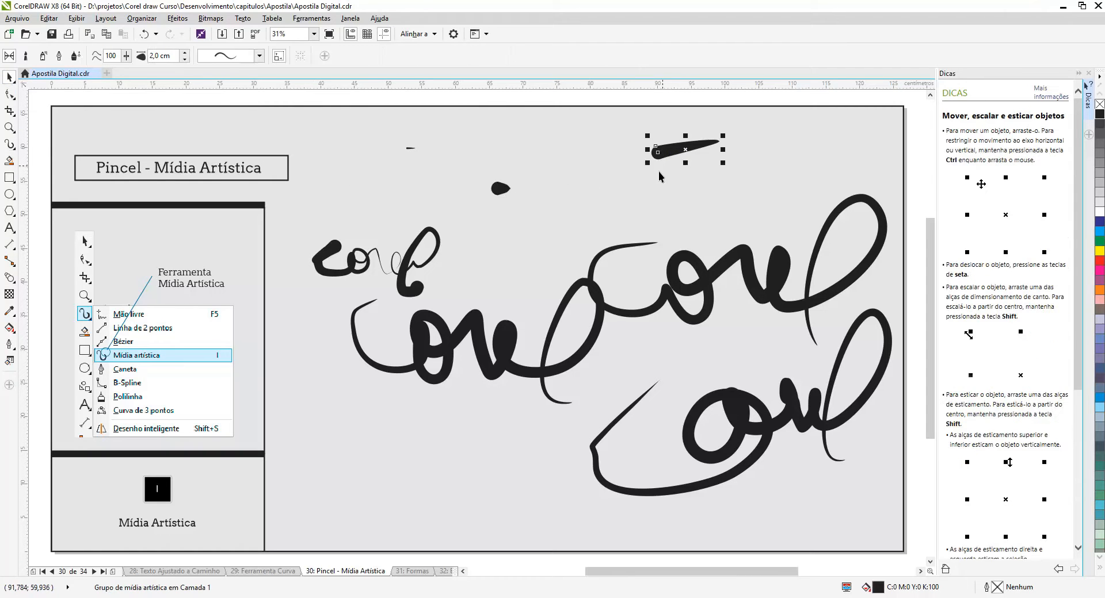
{"action": "mouse_move", "coordinate": [649, 164]}
{"action": "left_mouse_down"}
{"action": "mouse_move", "coordinate": [414, 241]}
{"action": "mouse_move", "coordinate": [398, 257]}
{"action": "left_mouse_up"}
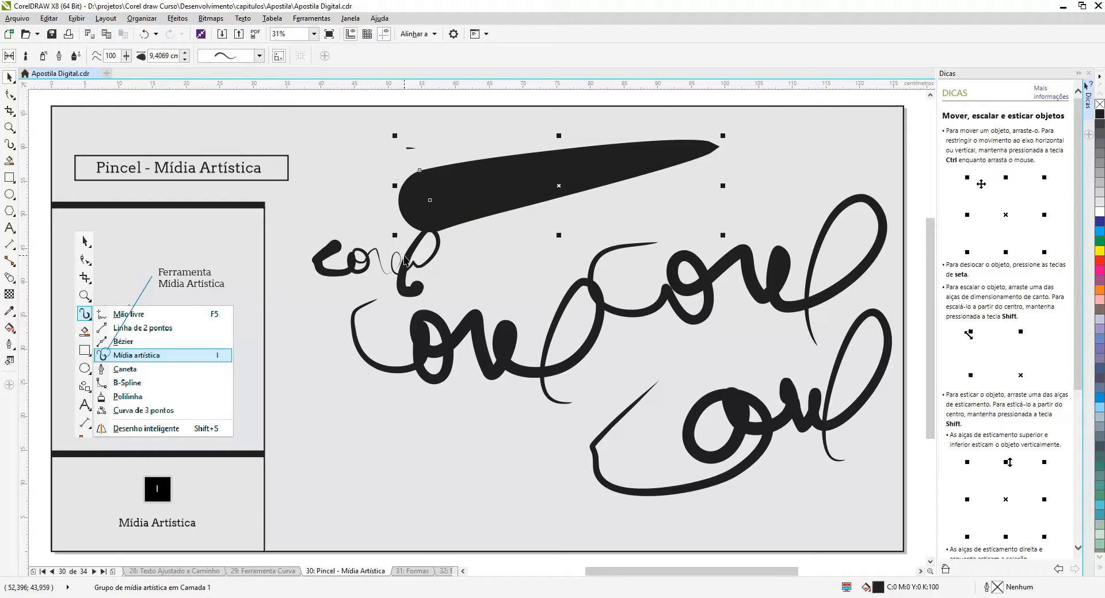
{"action": "key", "text": "ctrl+z"}
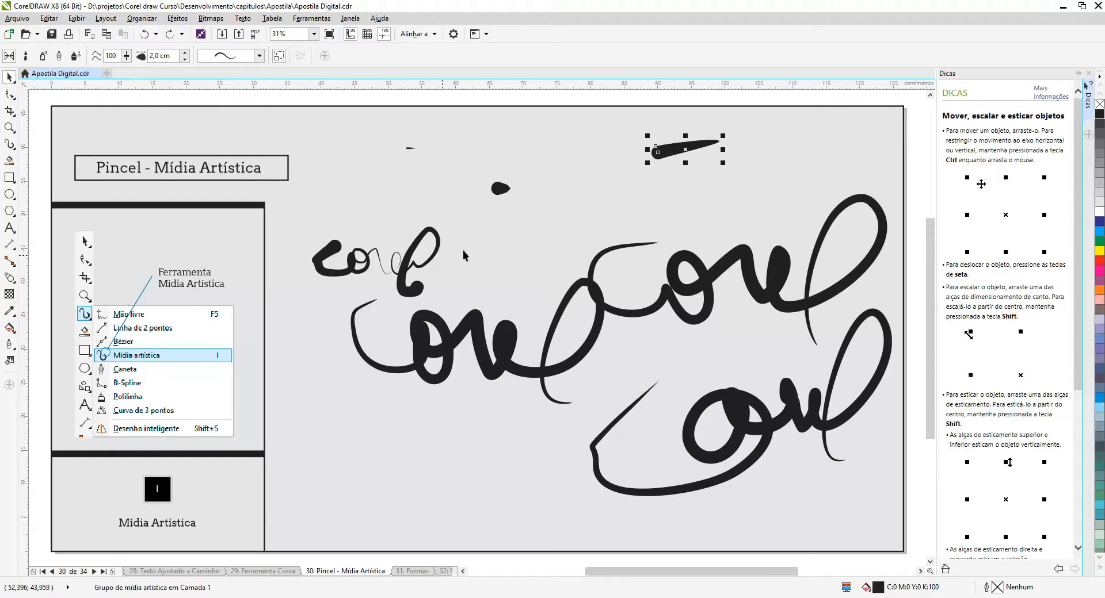
Stretch the shortened middle stroke into a long horizontal line above the Corel words with stroke scaling turned off
{"action": "left_click", "coordinate": [499, 193]}
{"action": "mouse_move", "coordinate": [486, 198]}
{"action": "left_mouse_down"}
{"action": "mouse_move", "coordinate": [365, 246]}
{"action": "mouse_move", "coordinate": [299, 294]}
{"action": "left_mouse_up"}
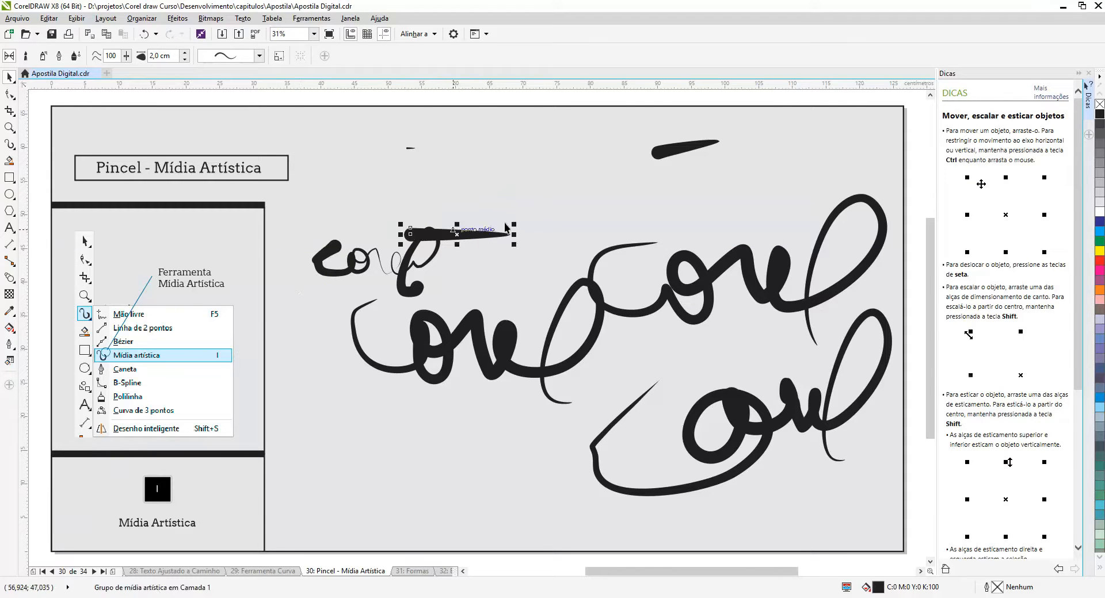
{"action": "mouse_move", "coordinate": [513, 221]}
{"action": "left_mouse_down"}
{"action": "mouse_move", "coordinate": [585, 210]}
{"action": "mouse_move", "coordinate": [814, 127]}
{"action": "left_mouse_up"}
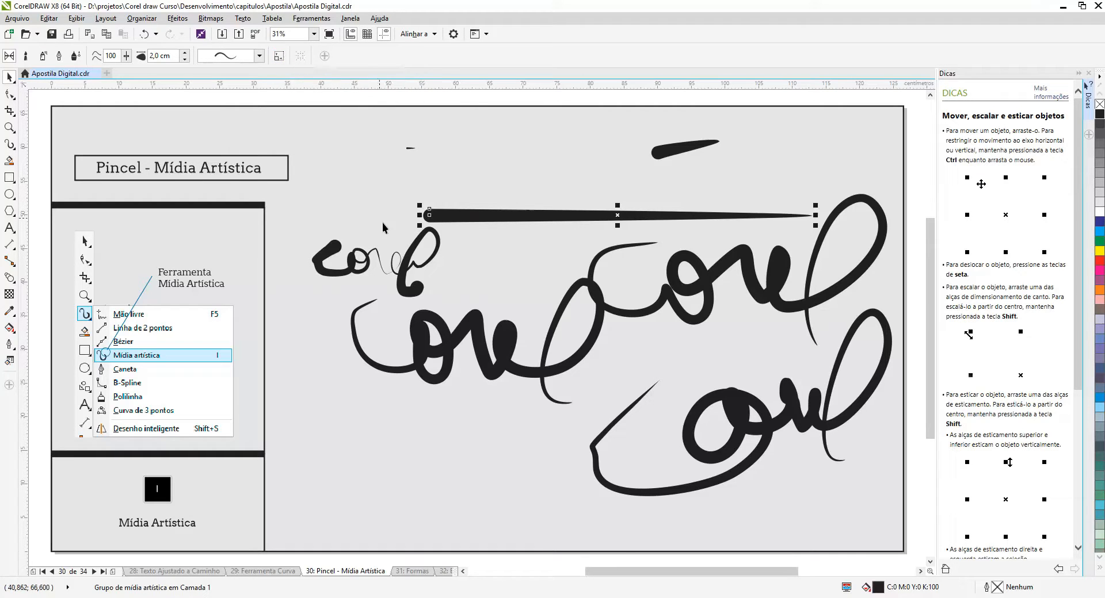
Show and hide the long stroke's bounding box in Artistic Media, and draw several curved strokes over the Corel words with it hidden
{"action": "left_click", "coordinate": [10, 144]}
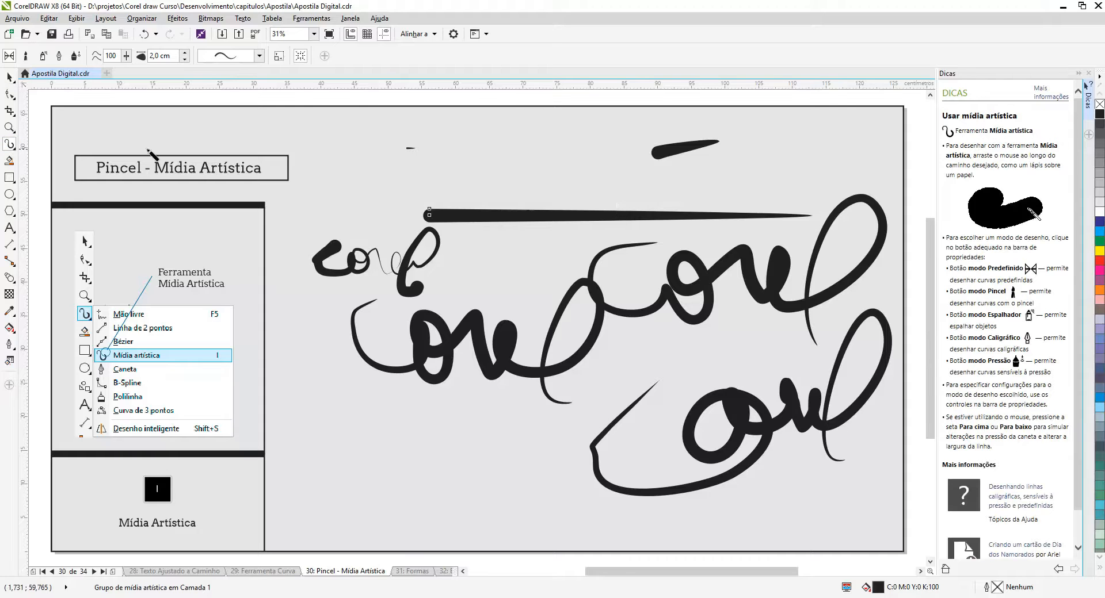
{"action": "left_click", "coordinate": [300, 57]}
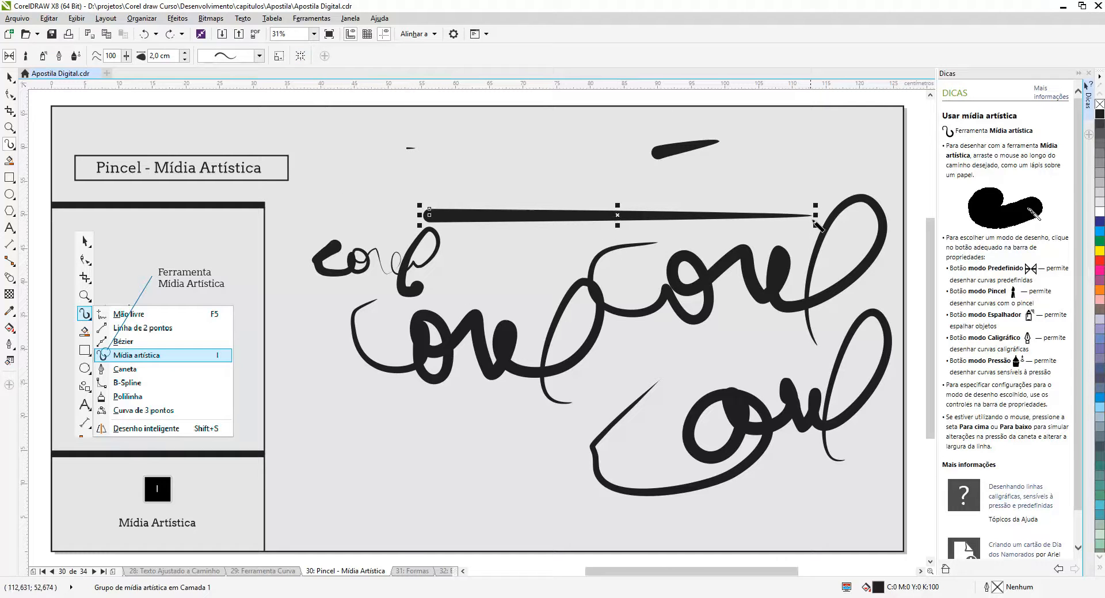
{"action": "left_click", "coordinate": [302, 58]}
{"action": "mouse_move", "coordinate": [498, 168]}
{"action": "left_mouse_down"}
{"action": "mouse_move", "coordinate": [555, 194]}
{"action": "mouse_move", "coordinate": [530, 253]}
{"action": "left_mouse_up"}
{"action": "mouse_move", "coordinate": [612, 176]}
{"action": "left_mouse_down"}
{"action": "mouse_move", "coordinate": [596, 299]}
{"action": "mouse_move", "coordinate": [550, 328]}
{"action": "left_mouse_up"}
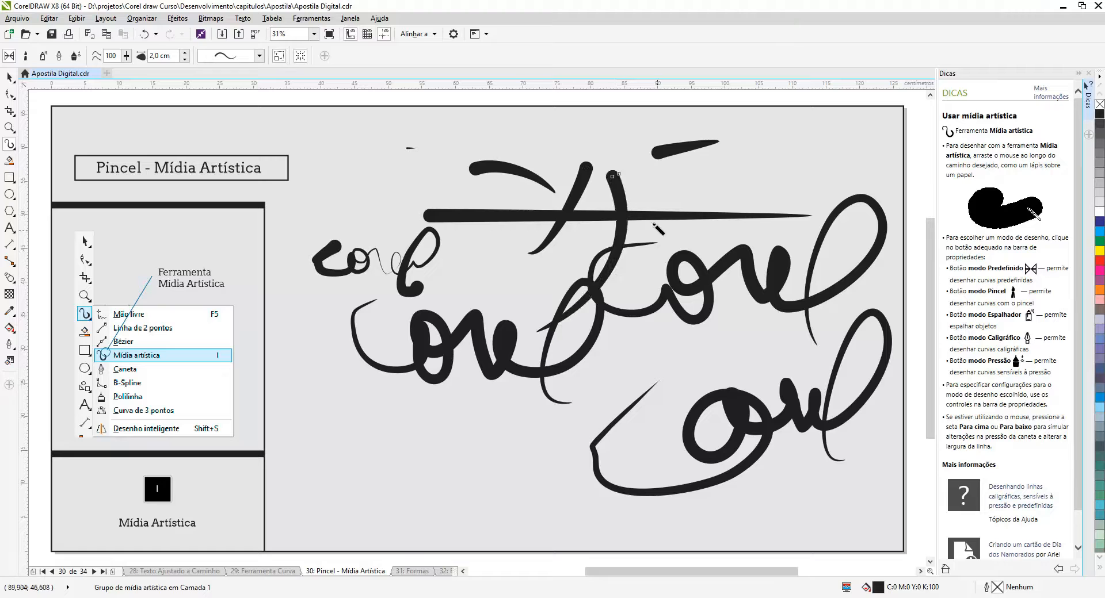
{"action": "mouse_move", "coordinate": [654, 229]}
{"action": "left_mouse_down"}
{"action": "mouse_move", "coordinate": [648, 330]}
{"action": "mouse_move", "coordinate": [518, 387]}
{"action": "left_mouse_up"}
{"action": "left_click_drag", "start_coordinate": [708, 293], "coordinate": [568, 452]}
{"action": "left_click_drag", "start_coordinate": [382, 419], "coordinate": [490, 481]}
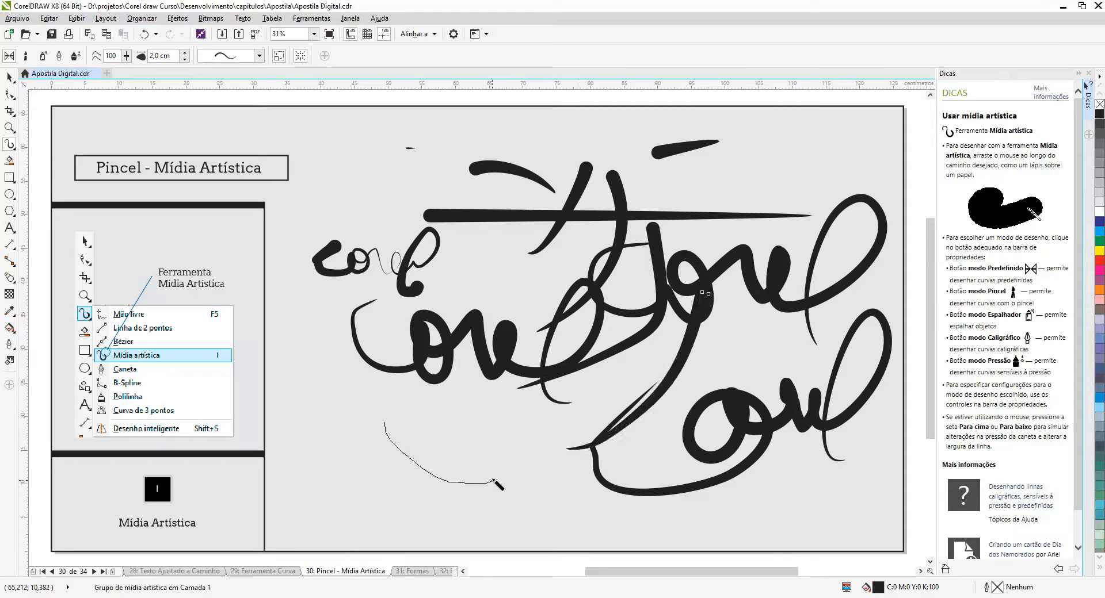
Draw six more curved, downward strokes across the Corel words and below them with the bounding box shown
{"action": "left_click_drag", "start_coordinate": [487, 433], "coordinate": [550, 485]}
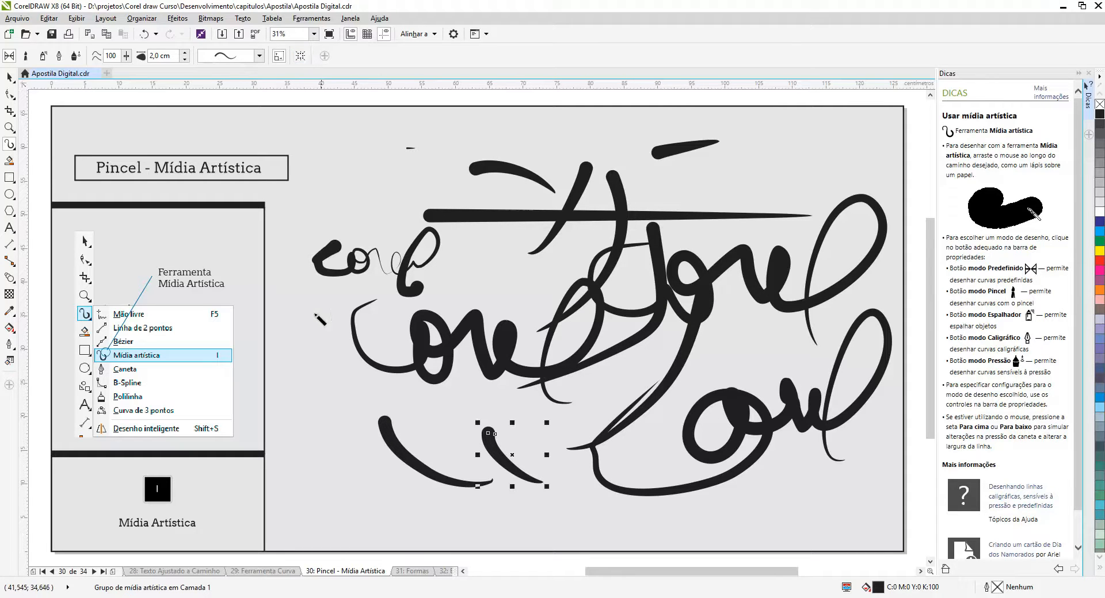
{"action": "left_click_drag", "start_coordinate": [310, 311], "coordinate": [383, 413]}
{"action": "mouse_move", "coordinate": [465, 255]}
{"action": "left_mouse_down"}
{"action": "mouse_move", "coordinate": [493, 331]}
{"action": "mouse_move", "coordinate": [438, 442]}
{"action": "left_mouse_up"}
{"action": "mouse_move", "coordinate": [584, 284]}
{"action": "left_mouse_down"}
{"action": "mouse_move", "coordinate": [599, 421]}
{"action": "mouse_move", "coordinate": [571, 443]}
{"action": "left_mouse_up"}
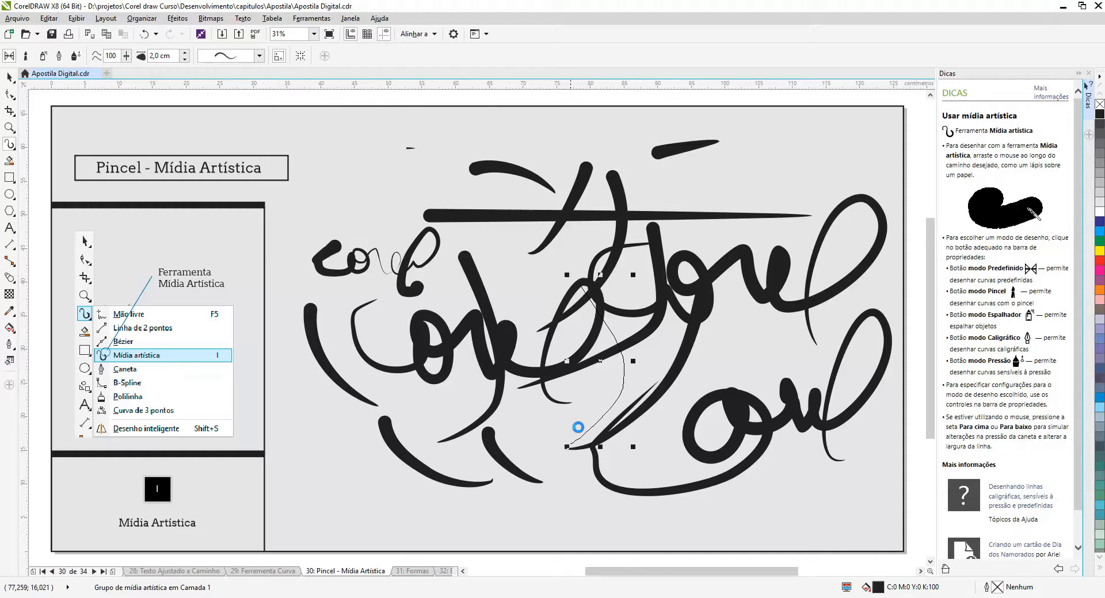
{"action": "left_click_drag", "start_coordinate": [687, 308], "coordinate": [665, 441]}
{"action": "left_click_drag", "start_coordinate": [743, 319], "coordinate": [704, 429]}
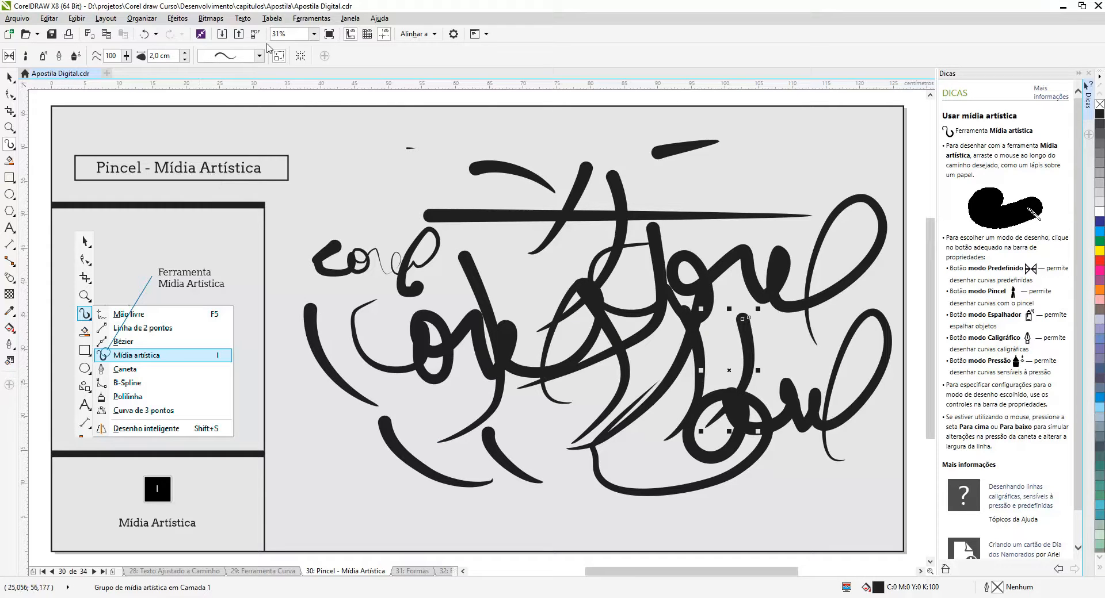
Hide the bounding box and draw seven more tapered strokes sweeping leftward across the Corel words
{"action": "left_click", "coordinate": [307, 58]}
{"action": "left_click_drag", "start_coordinate": [648, 163], "coordinate": [444, 236]}
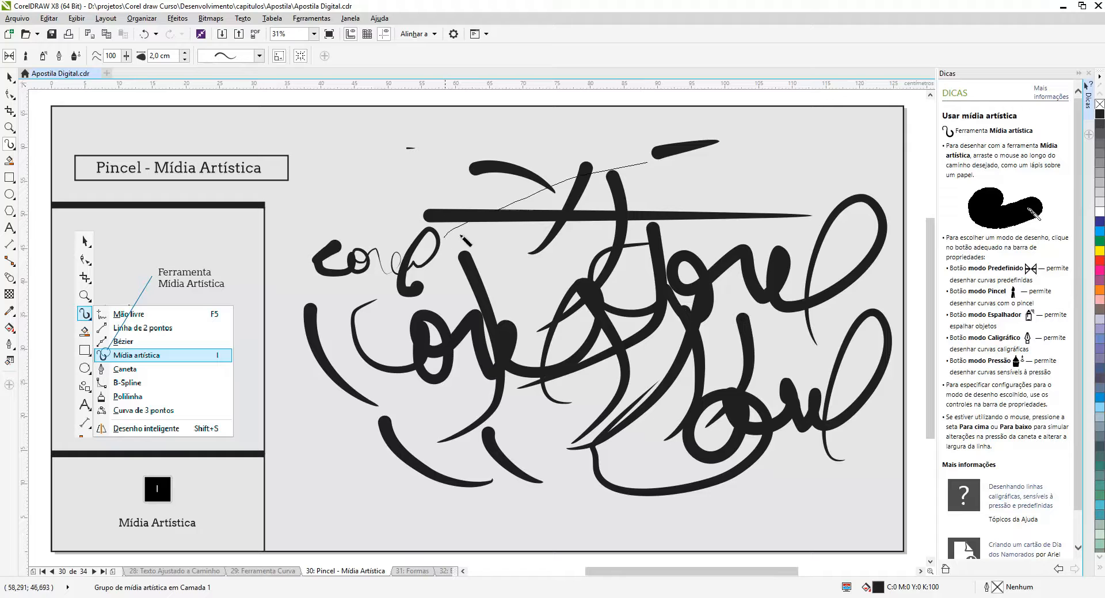
{"action": "left_click_drag", "start_coordinate": [692, 213], "coordinate": [492, 305]}
{"action": "left_click_drag", "start_coordinate": [724, 299], "coordinate": [485, 397]}
{"action": "left_click_drag", "start_coordinate": [682, 436], "coordinate": [419, 437]}
{"action": "mouse_move", "coordinate": [592, 475]}
{"action": "left_mouse_down"}
{"action": "mouse_move", "coordinate": [324, 412]}
{"action": "mouse_move", "coordinate": [302, 377]}
{"action": "left_mouse_up"}
{"action": "left_click_drag", "start_coordinate": [496, 393], "coordinate": [354, 339]}
{"action": "left_click_drag", "start_coordinate": [544, 244], "coordinate": [383, 254]}
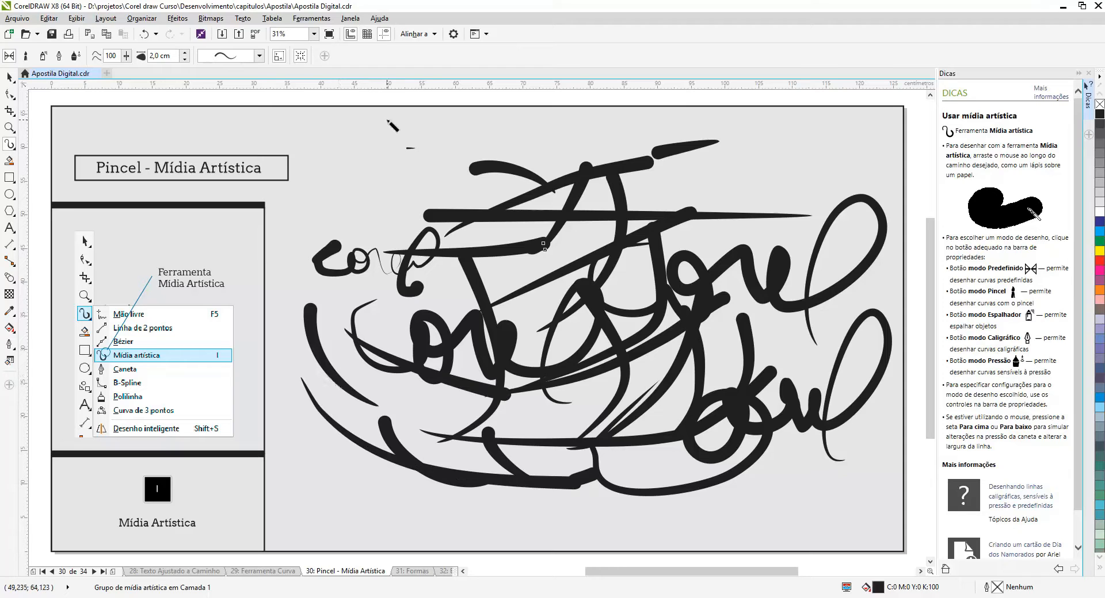
Delete all the test strokes and Corel words from the page, and return to Artistic Media in Brush mode
{"action": "left_click", "coordinate": [27, 57]}
{"action": "left_click", "coordinate": [10, 79]}
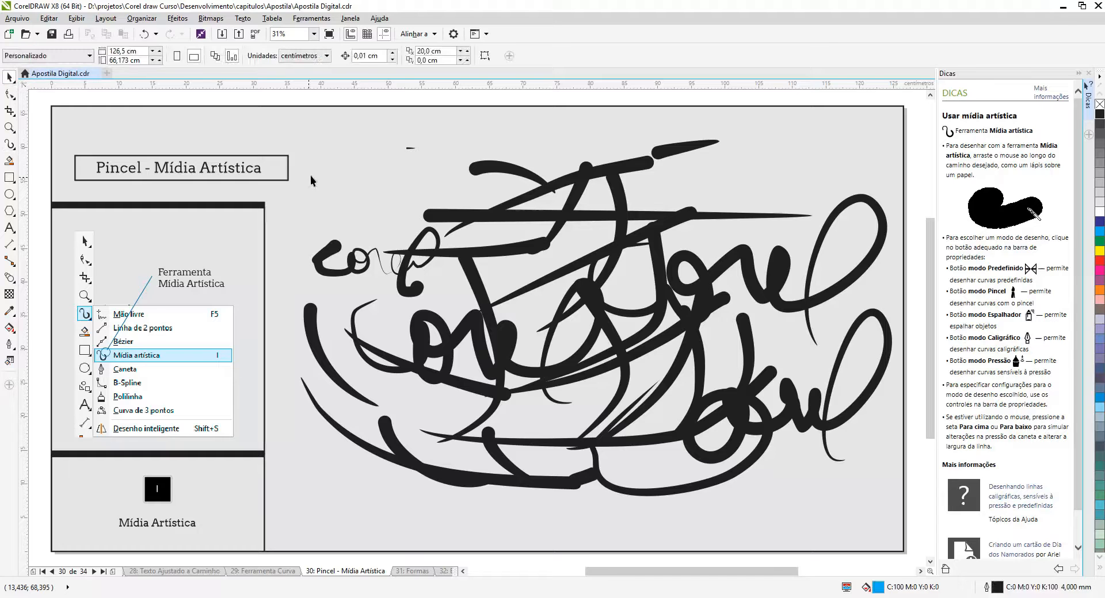
{"action": "mouse_move", "coordinate": [279, 124]}
{"action": "left_mouse_down"}
{"action": "mouse_move", "coordinate": [717, 248]}
{"action": "mouse_move", "coordinate": [899, 518]}
{"action": "left_mouse_up"}
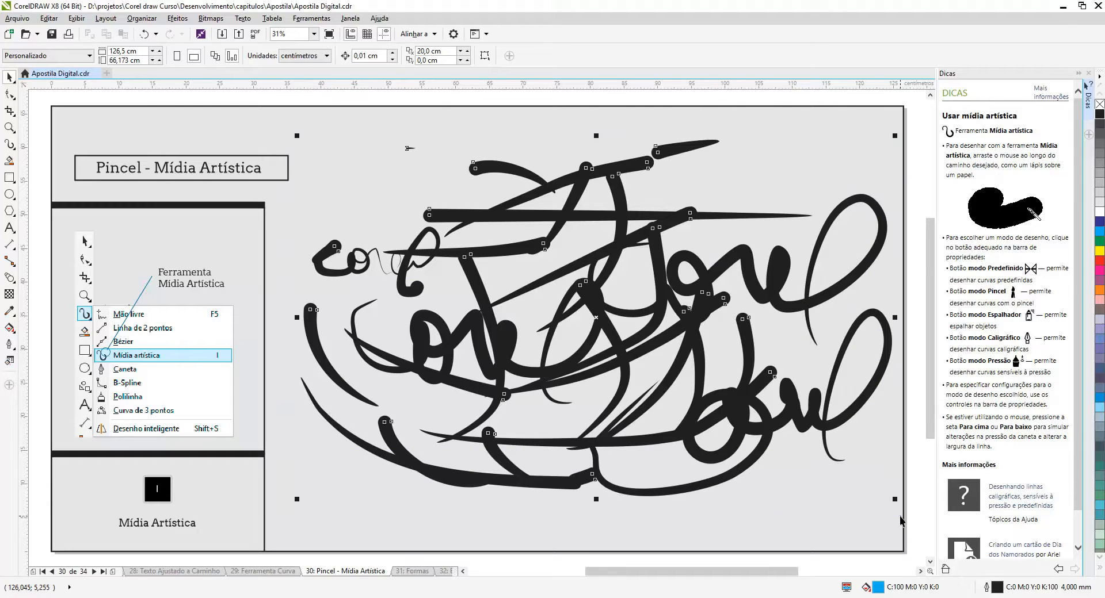
{"action": "key", "text": "Delete"}
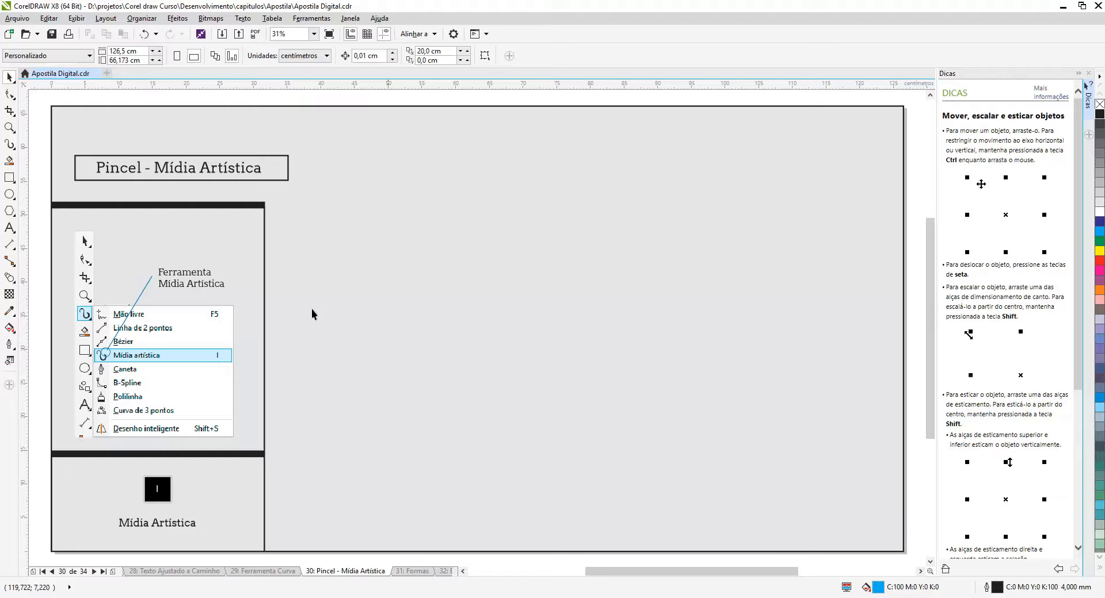
{"action": "left_click", "coordinate": [10, 145]}
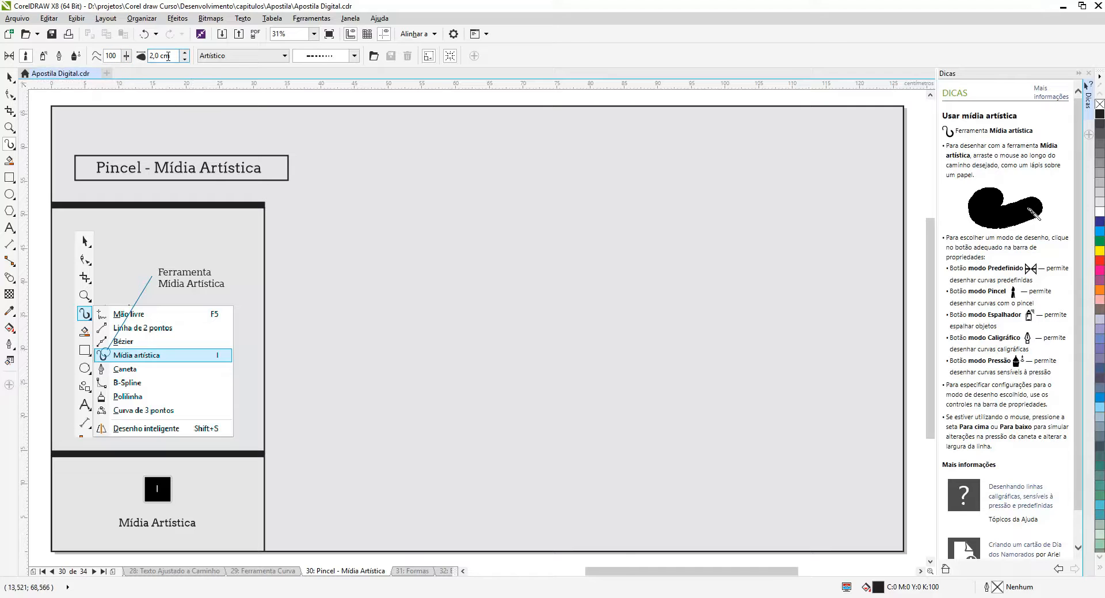
Review the brush categories, keep Artístico, and draw two long strokes with the dashed-square brush near the page's top
{"action": "left_click", "coordinate": [268, 56]}
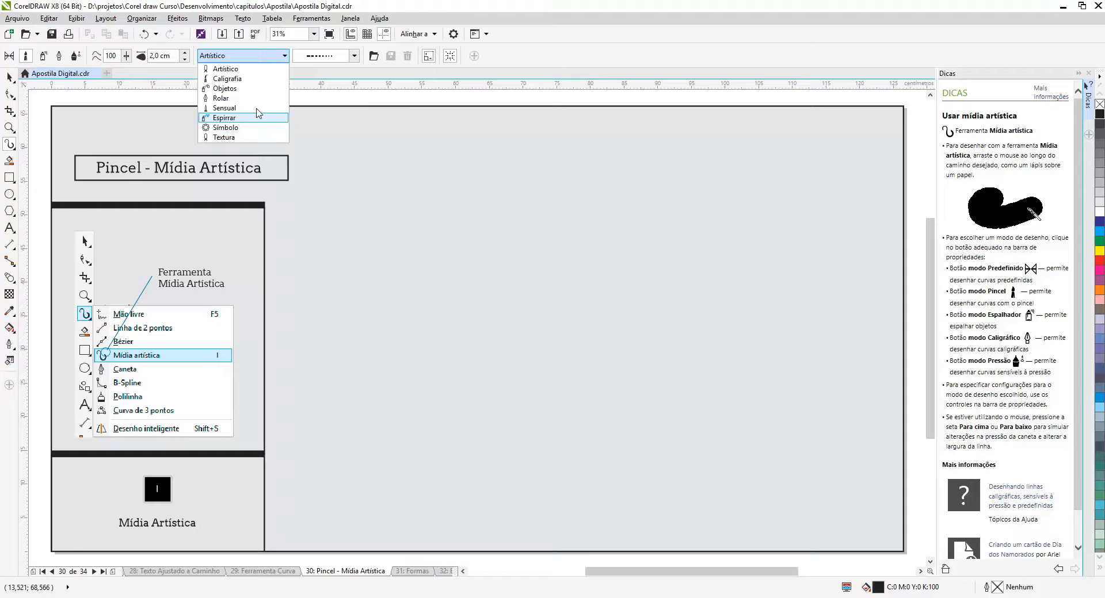
{"action": "left_click", "coordinate": [257, 61]}
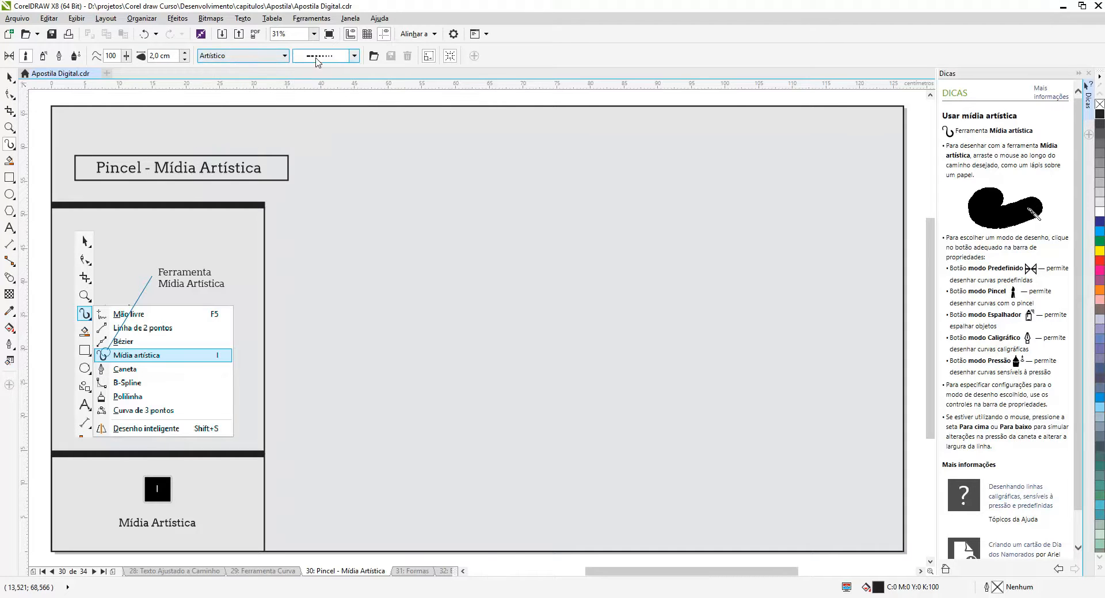
{"action": "left_click_drag", "start_coordinate": [339, 165], "coordinate": [574, 167]}
{"action": "left_click_drag", "start_coordinate": [391, 212], "coordinate": [777, 193]}
Change the second dashed stroke to the bristly dry-brush stroke, and draw six more strokes with it across the middle of the page
{"action": "left_click", "coordinate": [347, 61]}
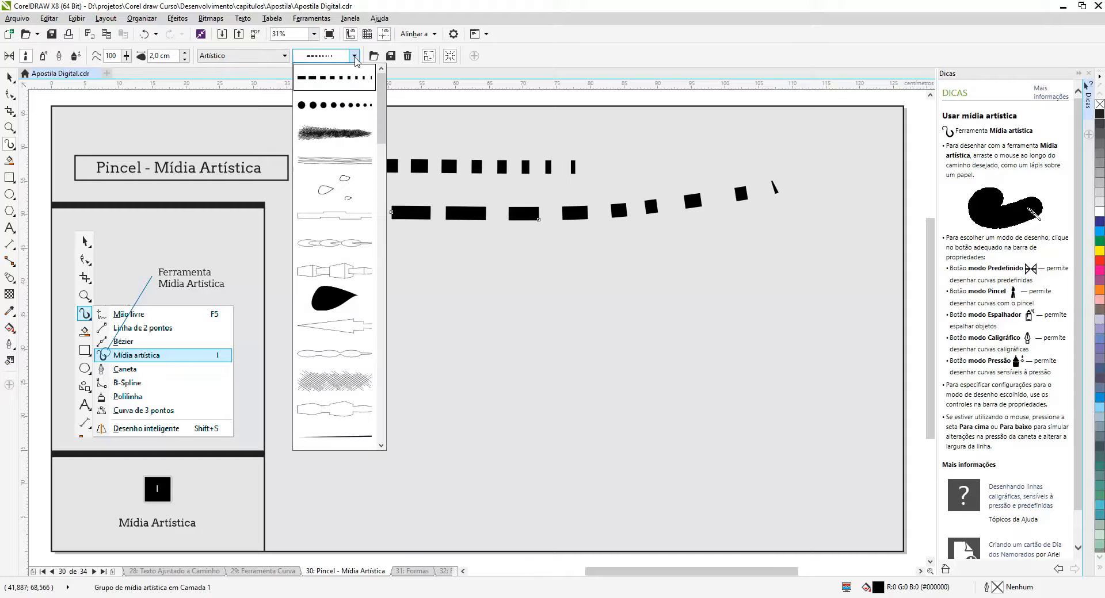
{"action": "left_click", "coordinate": [334, 134]}
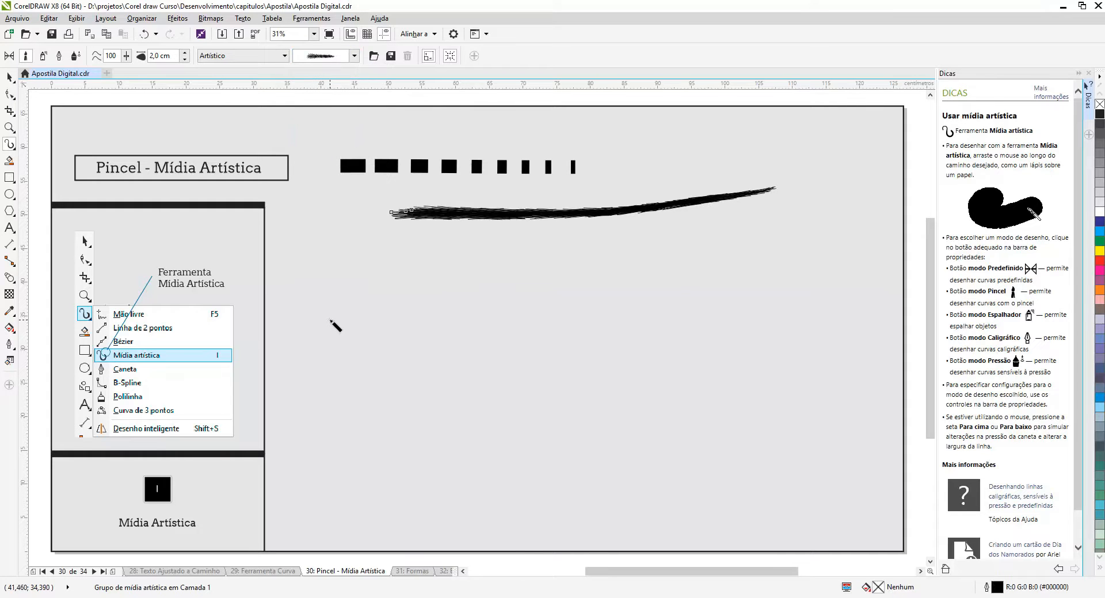
{"action": "left_click_drag", "start_coordinate": [332, 321], "coordinate": [442, 285]}
{"action": "left_click_drag", "start_coordinate": [396, 370], "coordinate": [495, 297]}
{"action": "left_click_drag", "start_coordinate": [687, 272], "coordinate": [505, 376]}
{"action": "left_click_drag", "start_coordinate": [742, 299], "coordinate": [621, 375]}
{"action": "left_click_drag", "start_coordinate": [796, 289], "coordinate": [803, 358]}
{"action": "left_click_drag", "start_coordinate": [813, 289], "coordinate": [843, 352]}
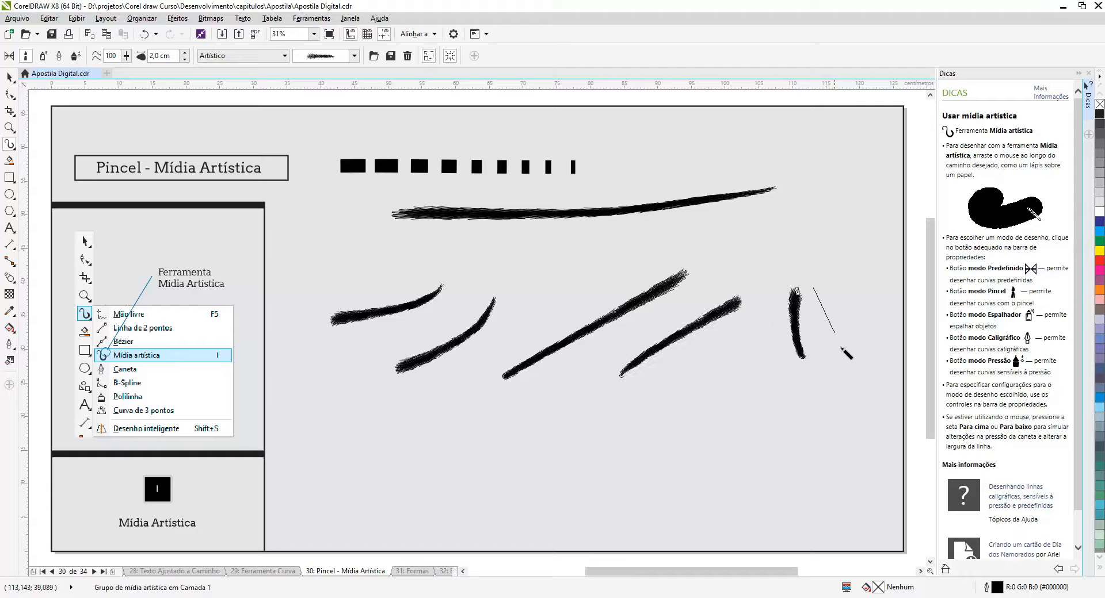
Draw a curved bristly stroke, change it to the crosshatched Artístico brush, and draw three more crosshatched strokes across the page
{"action": "left_click_drag", "start_coordinate": [742, 361], "coordinate": [686, 420]}
{"action": "left_click", "coordinate": [354, 56]}
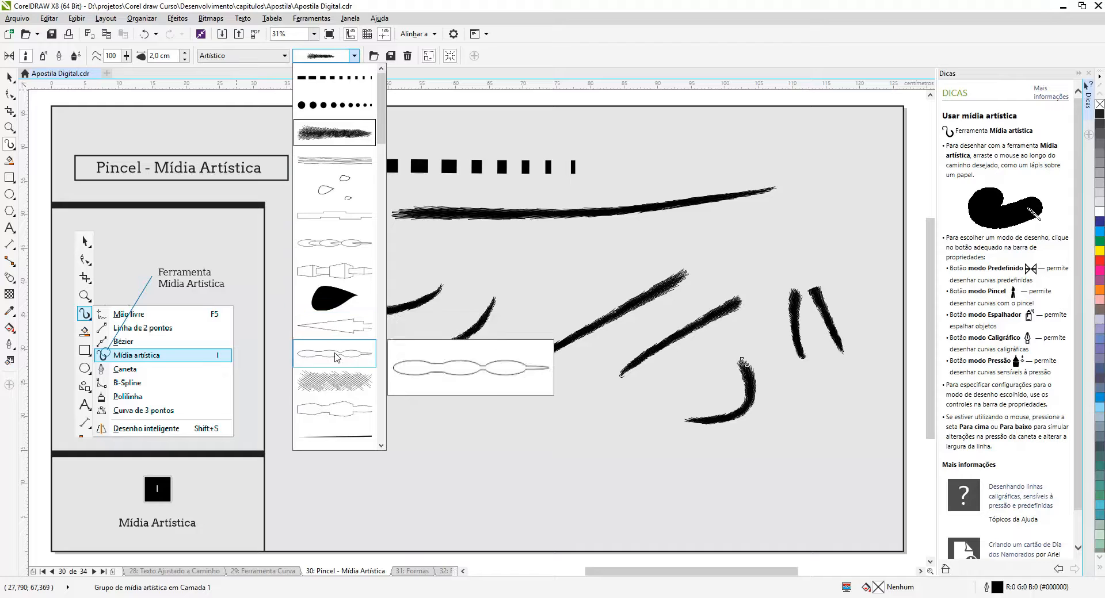
{"action": "left_click", "coordinate": [334, 381]}
{"action": "left_click_drag", "start_coordinate": [397, 457], "coordinate": [545, 423]}
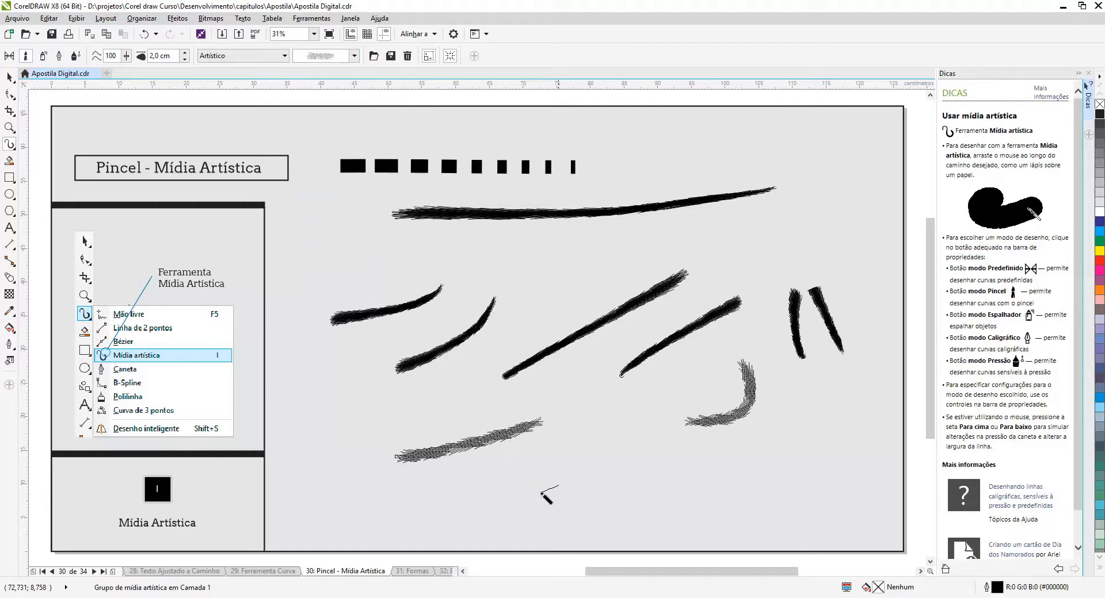
{"action": "left_click_drag", "start_coordinate": [543, 493], "coordinate": [633, 409]}
{"action": "mouse_move", "coordinate": [726, 268]}
{"action": "left_mouse_down"}
{"action": "mouse_move", "coordinate": [493, 345]}
{"action": "mouse_move", "coordinate": [446, 410]}
{"action": "left_mouse_up"}
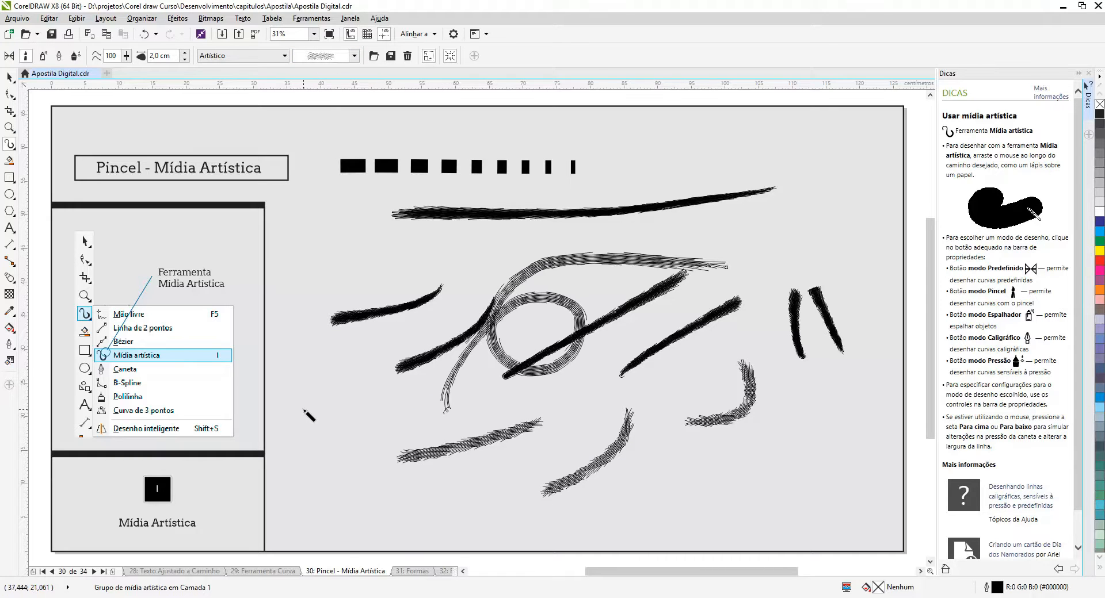
Switch to the Caligrafia category, apply the double-line brush to the large looping stroke, and draw a curly stroke beside it
{"action": "left_click", "coordinate": [284, 55]}
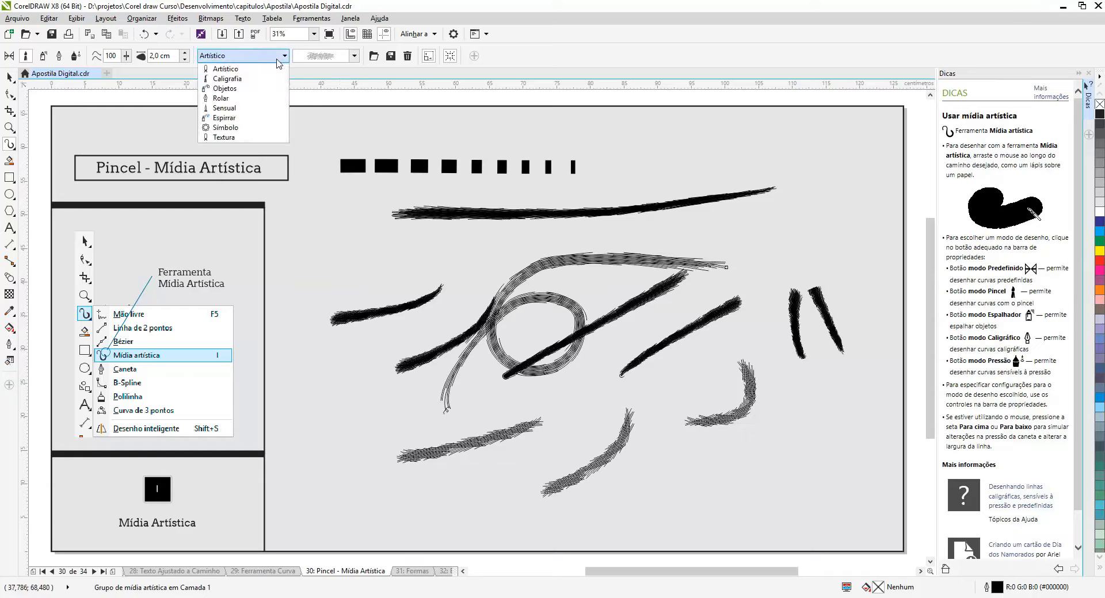
{"action": "left_click", "coordinate": [257, 79]}
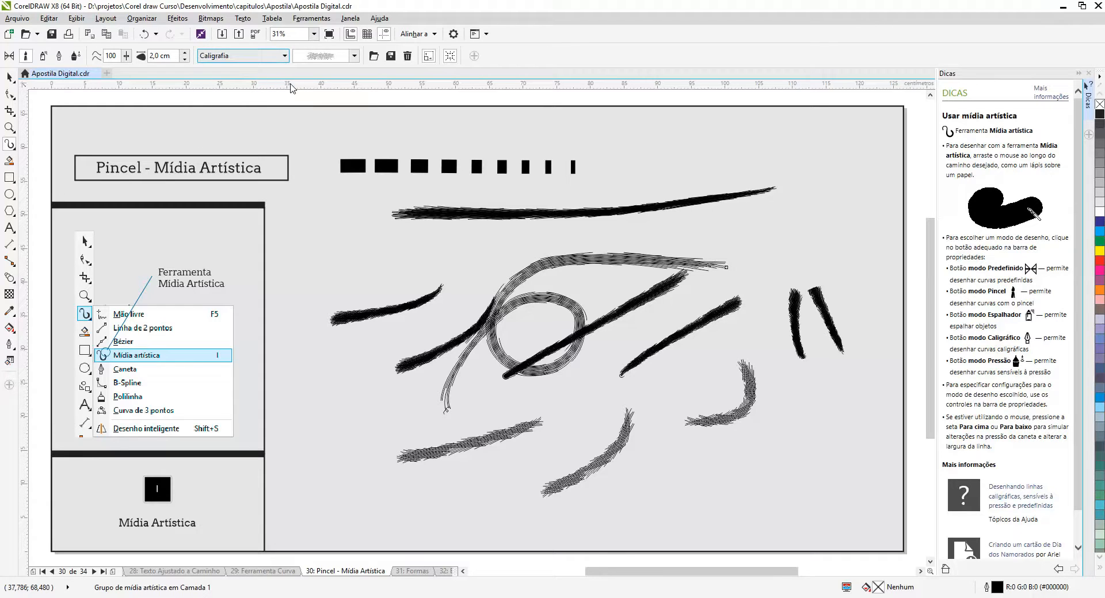
{"action": "left_click", "coordinate": [354, 55]}
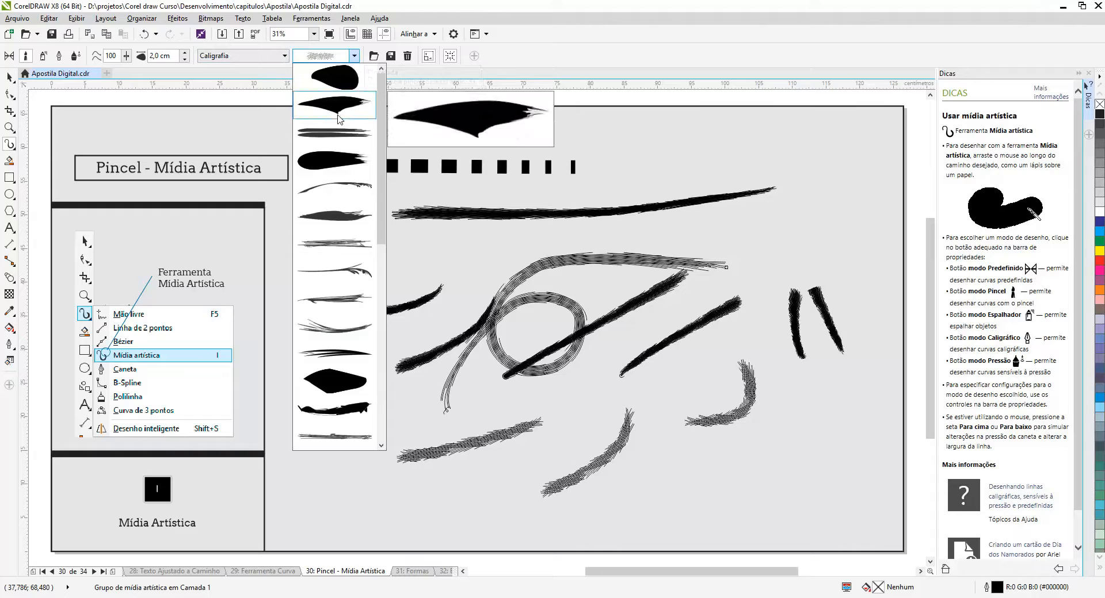
{"action": "left_click", "coordinate": [333, 137]}
{"action": "mouse_move", "coordinate": [332, 296]}
{"action": "left_mouse_down"}
{"action": "mouse_move", "coordinate": [352, 263]}
{"action": "mouse_move", "coordinate": [437, 272]}
{"action": "mouse_move", "coordinate": [507, 239]}
{"action": "left_mouse_up"}
Draw looping flourishes in the page's upper right and down its right side using two thin Caligrafia brushes
{"action": "left_click", "coordinate": [354, 55]}
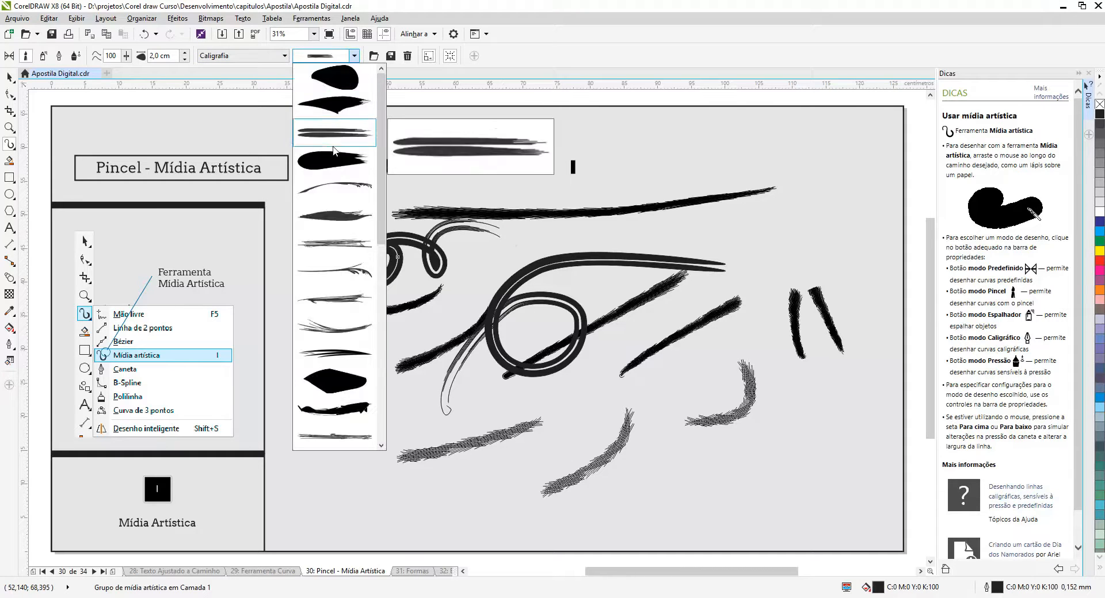
{"action": "left_click", "coordinate": [337, 192]}
{"action": "mouse_move", "coordinate": [669, 145]}
{"action": "left_mouse_down"}
{"action": "mouse_move", "coordinate": [731, 180]}
{"action": "mouse_move", "coordinate": [704, 151]}
{"action": "mouse_move", "coordinate": [762, 146]}
{"action": "mouse_move", "coordinate": [814, 222]}
{"action": "left_mouse_up"}
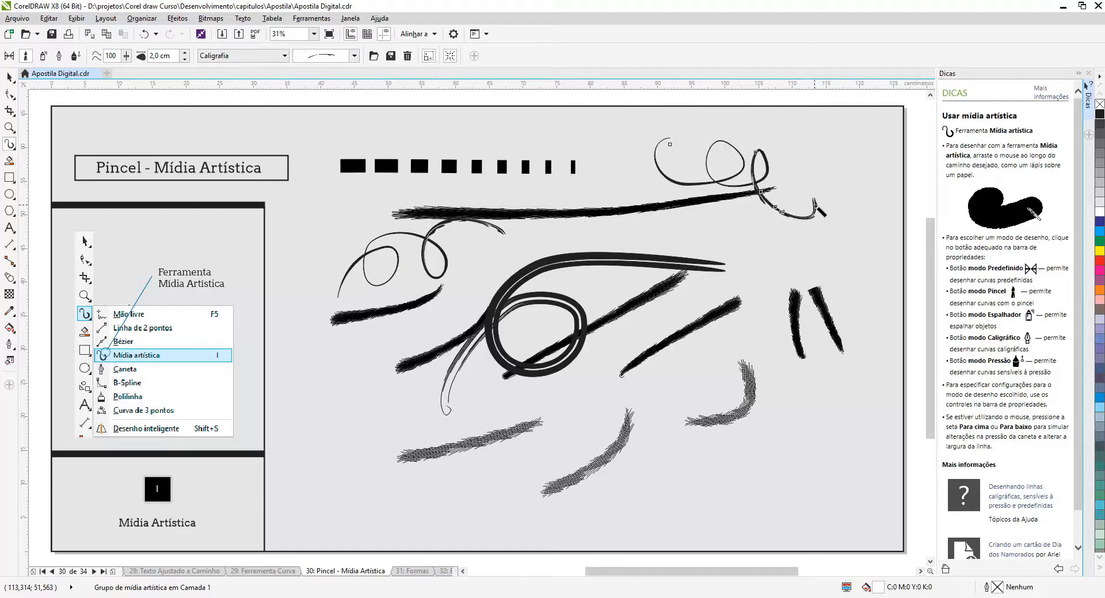
{"action": "left_click", "coordinate": [354, 56]}
{"action": "left_click_drag", "start_coordinate": [707, 216], "coordinate": [822, 438]}
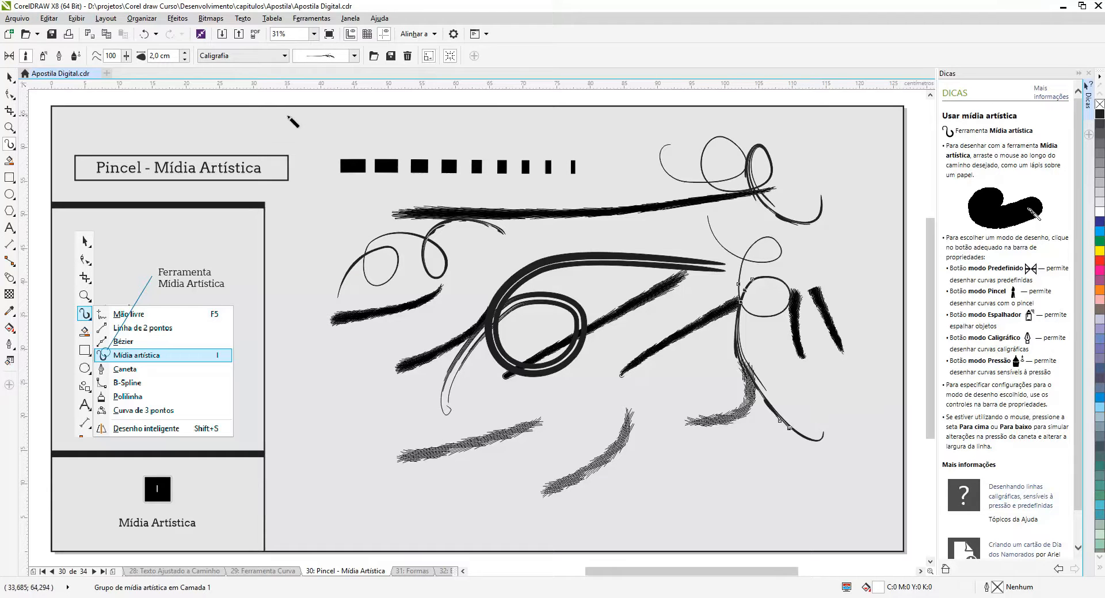
Switch to the Rolar category, choose the slanted multi-line fading brush, and draw four strokes across the middle and lower page
{"action": "left_click", "coordinate": [284, 56]}
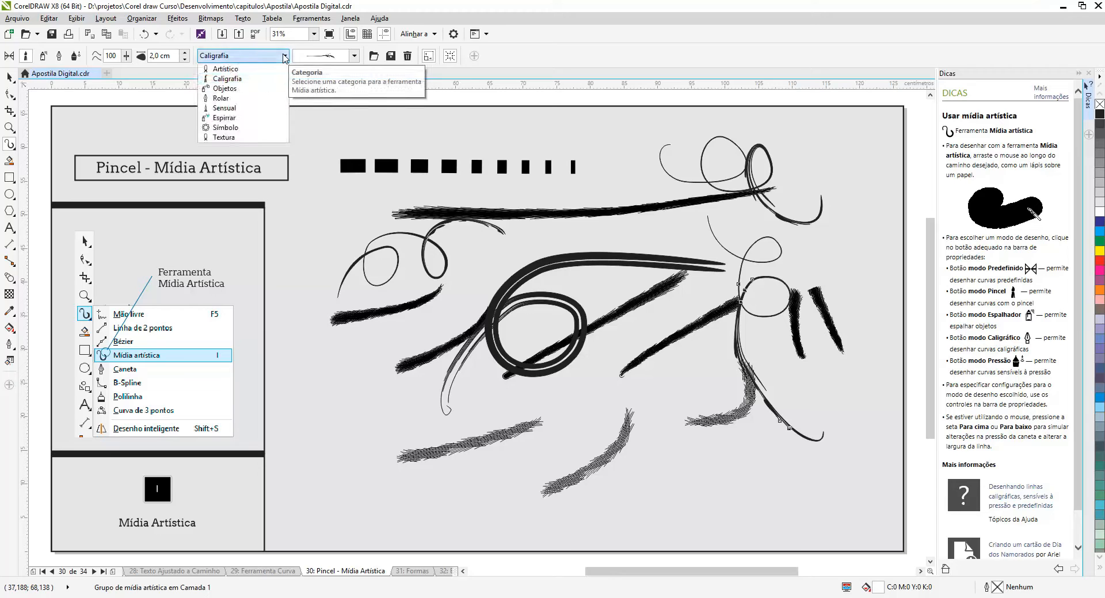
{"action": "left_click", "coordinate": [259, 98]}
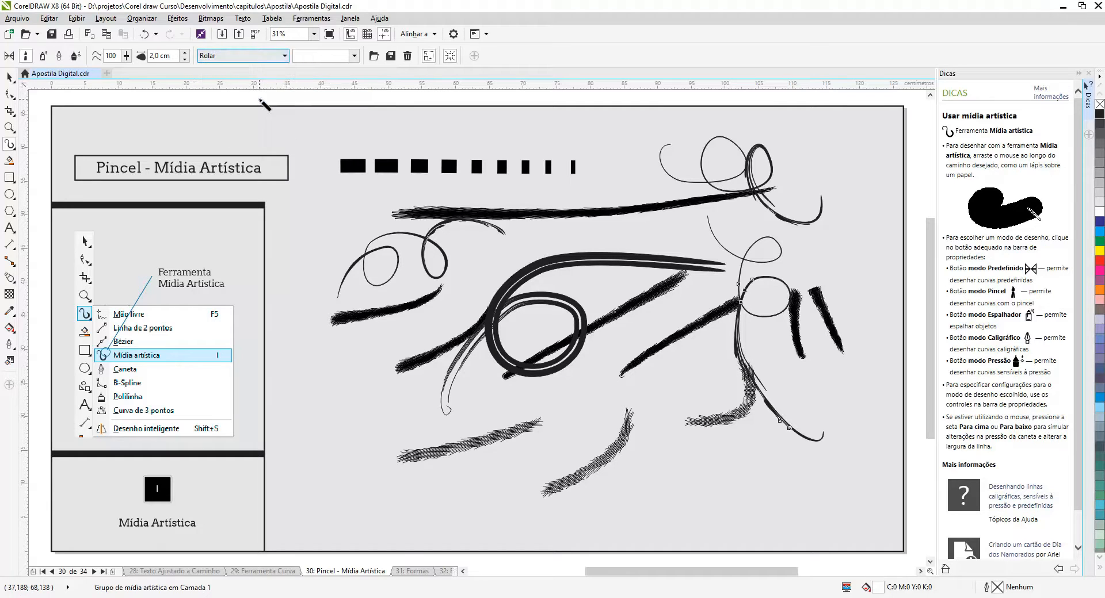
{"action": "left_click", "coordinate": [354, 56]}
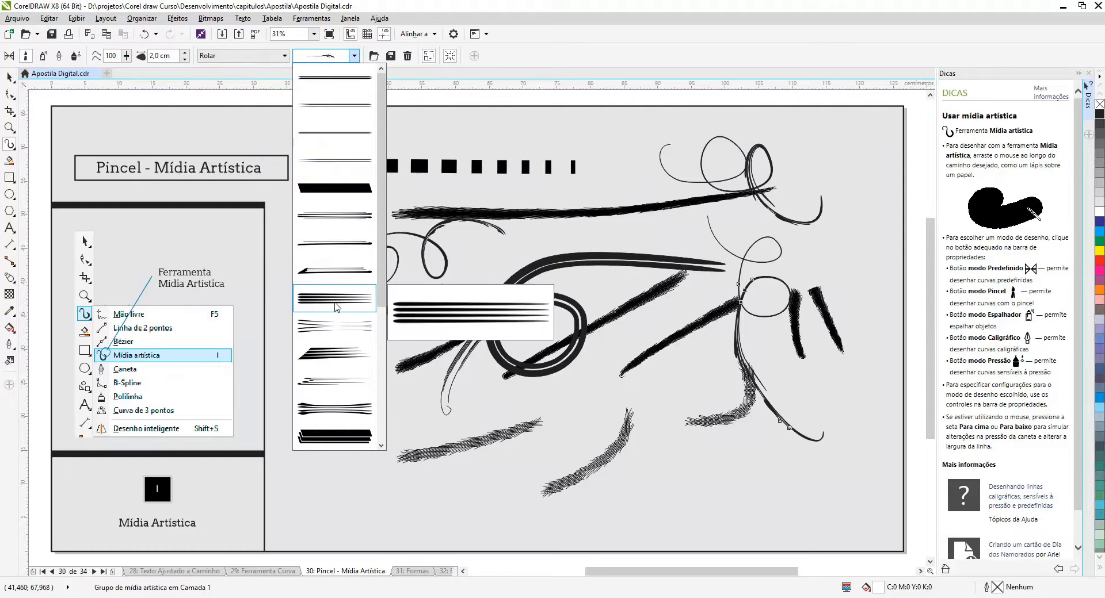
{"action": "left_click", "coordinate": [335, 352]}
{"action": "mouse_move", "coordinate": [363, 501]}
{"action": "left_mouse_down"}
{"action": "mouse_move", "coordinate": [528, 497]}
{"action": "mouse_move", "coordinate": [565, 488]}
{"action": "left_mouse_up"}
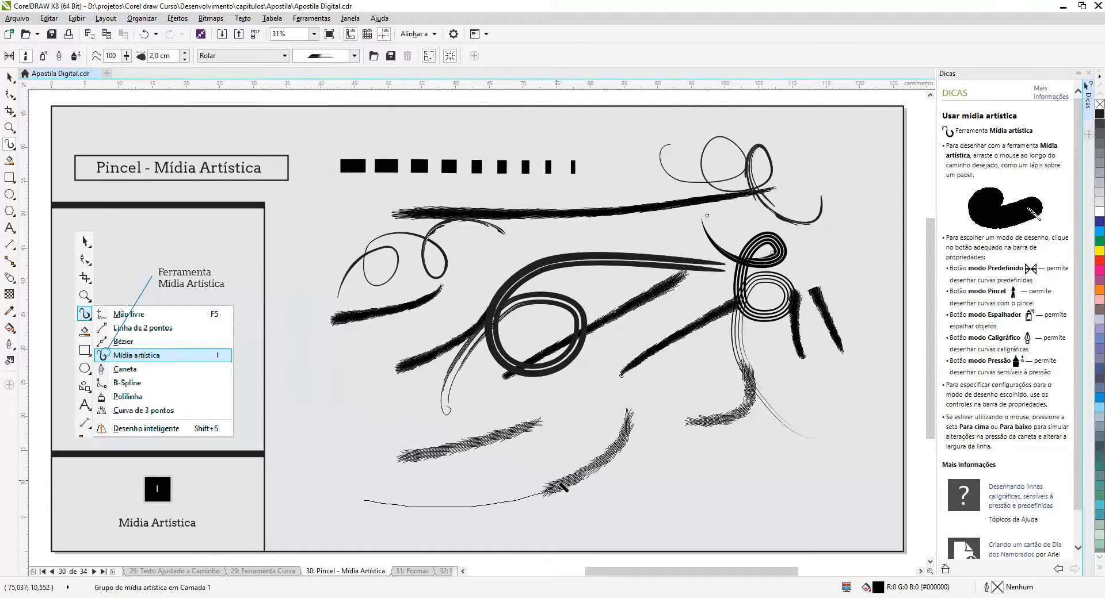
{"action": "mouse_move", "coordinate": [633, 496]}
{"action": "left_mouse_down"}
{"action": "mouse_move", "coordinate": [678, 437]}
{"action": "mouse_move", "coordinate": [727, 477]}
{"action": "mouse_move", "coordinate": [802, 494]}
{"action": "mouse_move", "coordinate": [792, 499]}
{"action": "mouse_move", "coordinate": [840, 483]}
{"action": "left_mouse_up"}
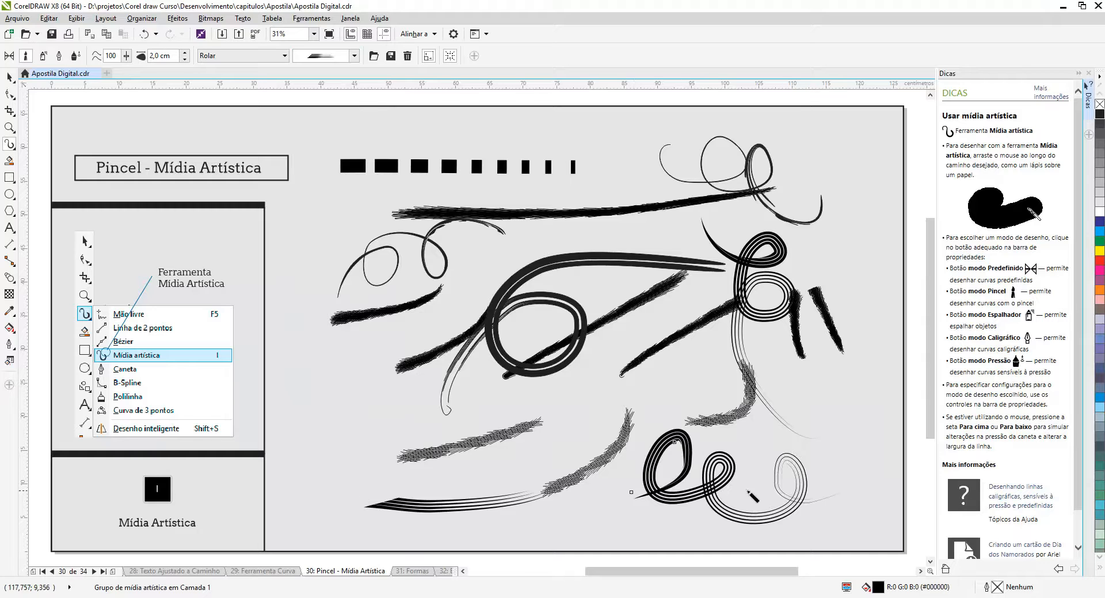
{"action": "mouse_move", "coordinate": [310, 349]}
{"action": "left_mouse_down"}
{"action": "mouse_move", "coordinate": [587, 348]}
{"action": "mouse_move", "coordinate": [598, 373]}
{"action": "left_mouse_up"}
{"action": "left_click_drag", "start_coordinate": [389, 411], "coordinate": [629, 410]}
Draw two more multi-line Rolar strokes, one looping down from the page's upper edge and one sweeping leftward below the middle
{"action": "left_click", "coordinate": [285, 56]}
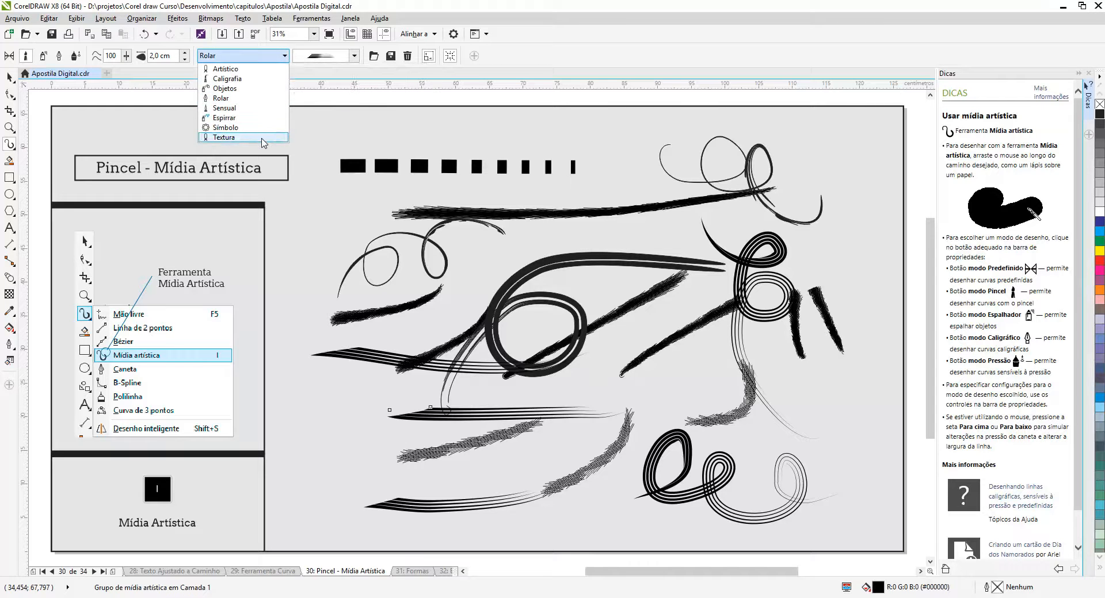
{"action": "left_click", "coordinate": [224, 137]}
{"action": "mouse_move", "coordinate": [384, 131]}
{"action": "left_mouse_down"}
{"action": "mouse_move", "coordinate": [407, 125]}
{"action": "mouse_move", "coordinate": [545, 237]}
{"action": "mouse_move", "coordinate": [676, 297]}
{"action": "mouse_move", "coordinate": [639, 300]}
{"action": "mouse_move", "coordinate": [734, 367]}
{"action": "left_mouse_up"}
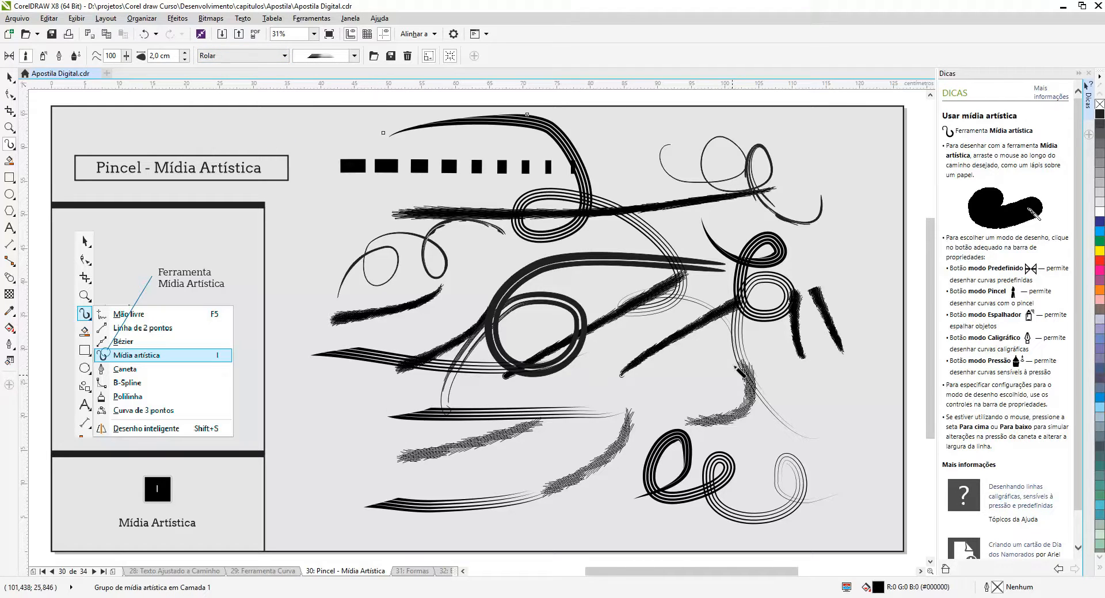
{"action": "mouse_move", "coordinate": [656, 394]}
{"action": "left_mouse_down"}
{"action": "mouse_move", "coordinate": [460, 421]}
{"action": "mouse_move", "coordinate": [393, 415]}
{"action": "left_mouse_up"}
Switch to the Textura category, choose a rough-edged black brush, and draw three looping, handwriting-like strokes over the existing ones
{"action": "left_click", "coordinate": [354, 55]}
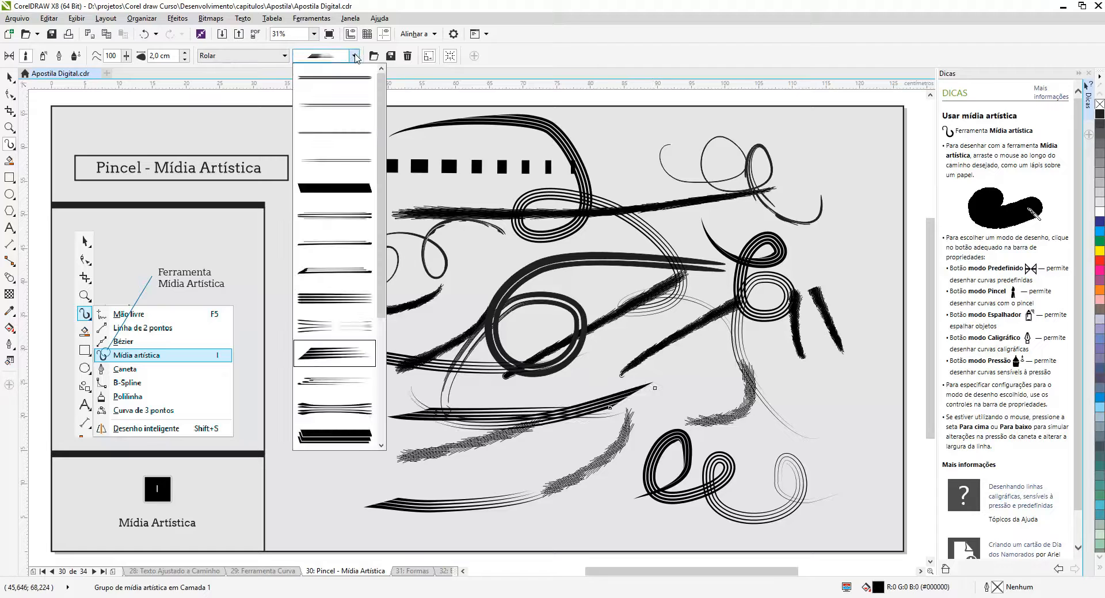
{"action": "left_click", "coordinate": [285, 55]}
{"action": "left_click", "coordinate": [284, 56]}
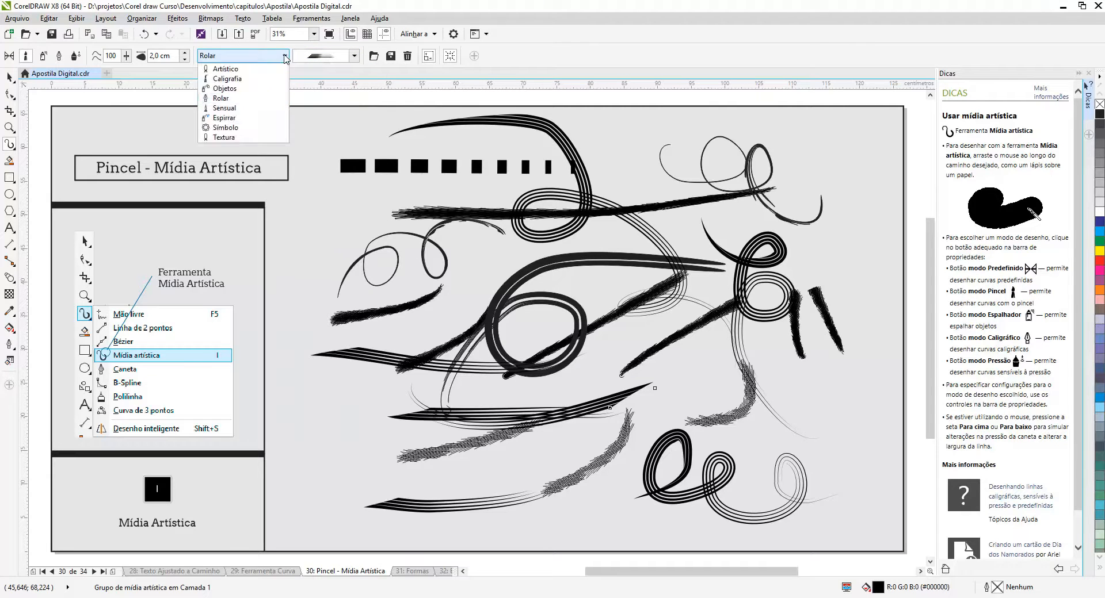
{"action": "left_click", "coordinate": [262, 138]}
{"action": "left_click", "coordinate": [354, 55]}
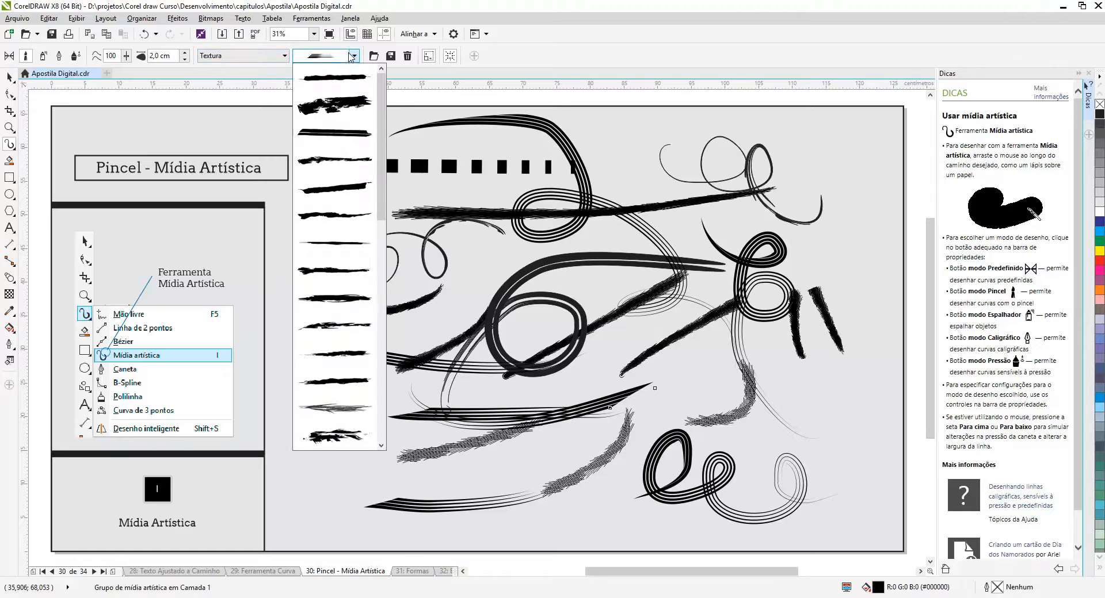
{"action": "left_click", "coordinate": [351, 166]}
{"action": "mouse_move", "coordinate": [353, 402]}
{"action": "left_mouse_down"}
{"action": "mouse_move", "coordinate": [576, 456]}
{"action": "mouse_move", "coordinate": [629, 426]}
{"action": "mouse_move", "coordinate": [598, 421]}
{"action": "mouse_move", "coordinate": [624, 425]}
{"action": "mouse_move", "coordinate": [680, 347]}
{"action": "mouse_move", "coordinate": [680, 428]}
{"action": "left_mouse_up"}
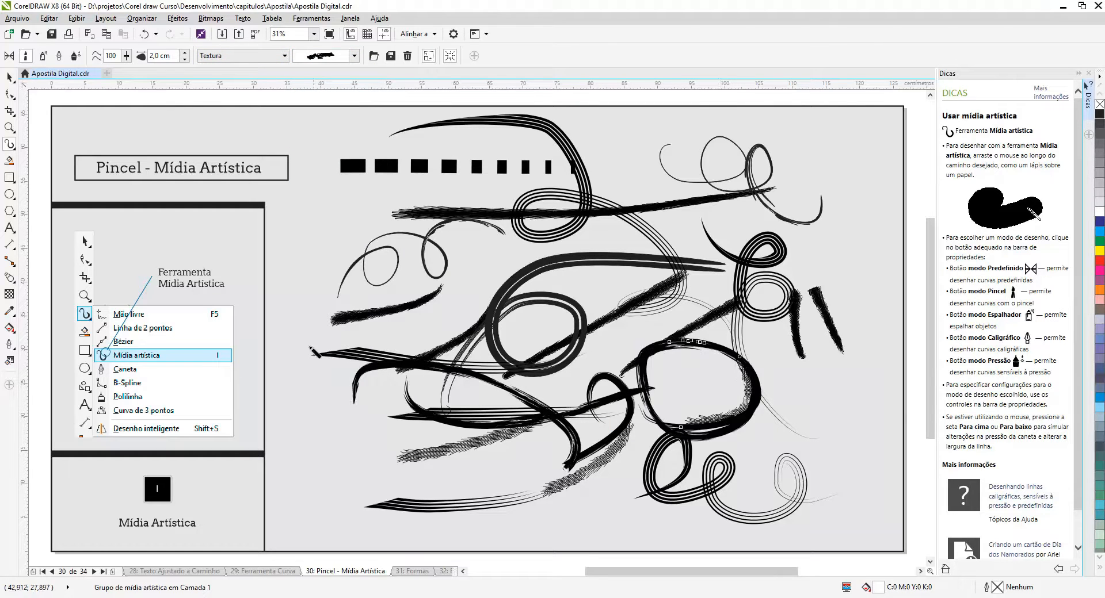
{"action": "mouse_move", "coordinate": [368, 426]}
{"action": "left_mouse_down"}
{"action": "mouse_move", "coordinate": [455, 475]}
{"action": "mouse_move", "coordinate": [561, 403]}
{"action": "mouse_move", "coordinate": [574, 506]}
{"action": "left_mouse_up"}
{"action": "mouse_move", "coordinate": [509, 228]}
{"action": "left_mouse_down"}
{"action": "mouse_move", "coordinate": [458, 314]}
{"action": "mouse_move", "coordinate": [543, 262]}
{"action": "mouse_move", "coordinate": [644, 271]}
{"action": "mouse_move", "coordinate": [718, 301]}
{"action": "left_mouse_up"}
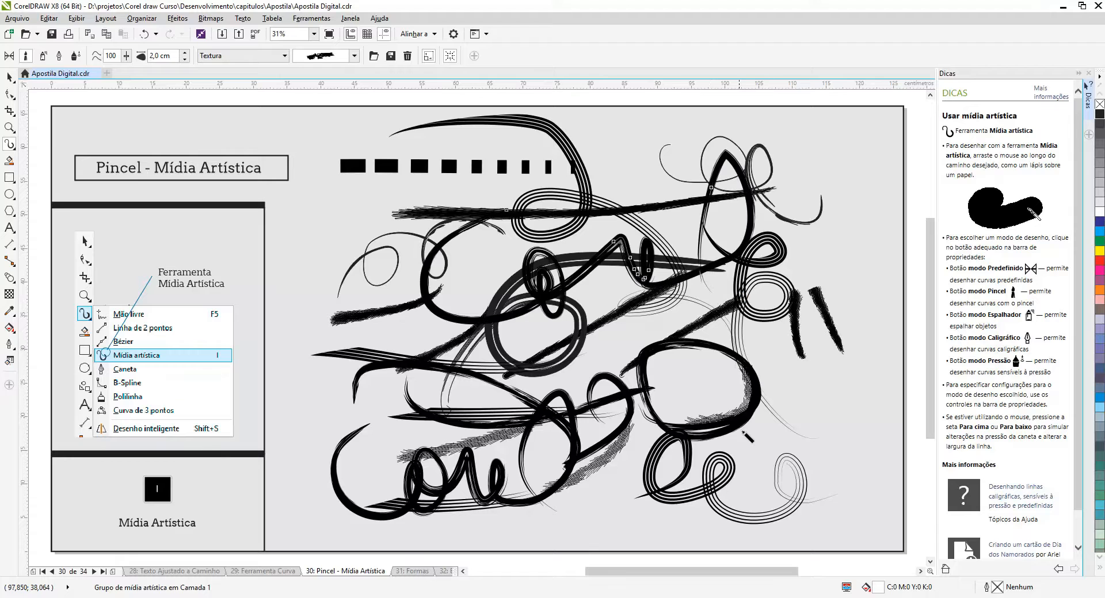
Draw eight more rough Textura strokes in loops and diagonals across the whole drawing area
{"action": "mouse_move", "coordinate": [738, 438]}
{"action": "left_mouse_down"}
{"action": "mouse_move", "coordinate": [451, 316]}
{"action": "mouse_move", "coordinate": [349, 310]}
{"action": "left_mouse_up"}
{"action": "mouse_move", "coordinate": [620, 174]}
{"action": "left_mouse_down"}
{"action": "mouse_move", "coordinate": [658, 245]}
{"action": "mouse_move", "coordinate": [797, 306]}
{"action": "mouse_move", "coordinate": [701, 359]}
{"action": "left_mouse_up"}
{"action": "mouse_move", "coordinate": [564, 327]}
{"action": "left_mouse_down"}
{"action": "mouse_move", "coordinate": [454, 388]}
{"action": "mouse_move", "coordinate": [400, 460]}
{"action": "left_mouse_up"}
{"action": "left_click_drag", "start_coordinate": [759, 380], "coordinate": [352, 423]}
{"action": "left_click_drag", "start_coordinate": [339, 319], "coordinate": [684, 273]}
{"action": "left_click_drag", "start_coordinate": [396, 180], "coordinate": [493, 520]}
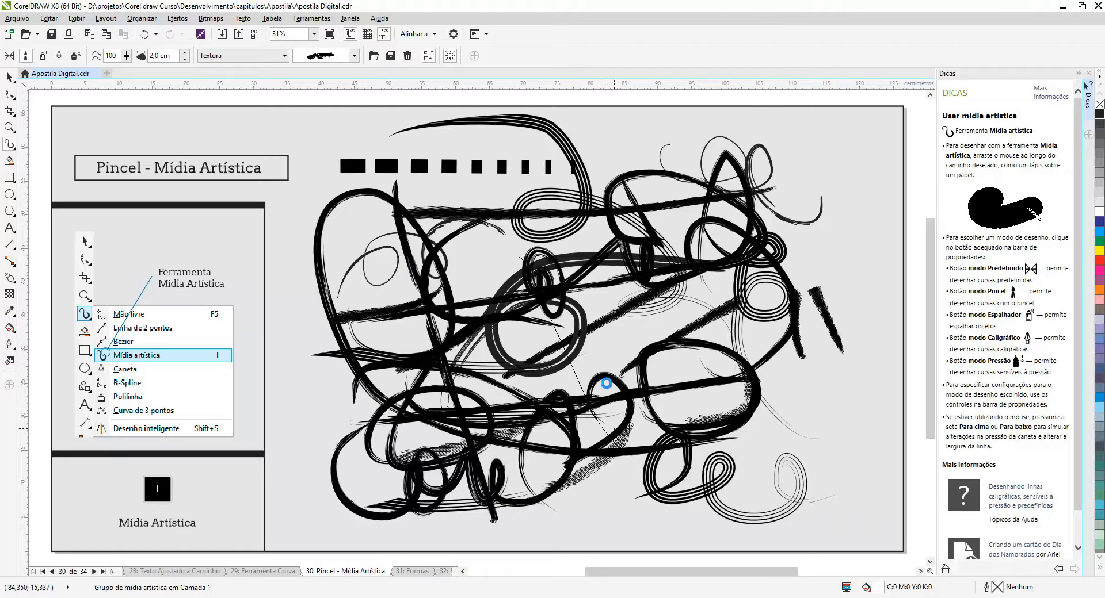
{"action": "left_click_drag", "start_coordinate": [622, 240], "coordinate": [724, 460]}
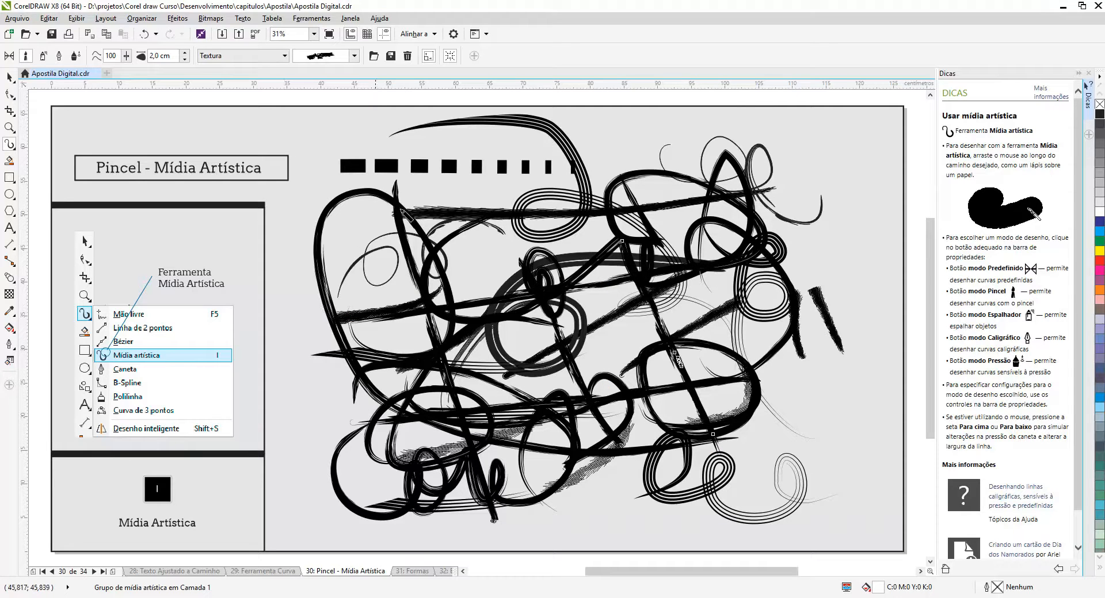
{"action": "mouse_move", "coordinate": [633, 151]}
{"action": "left_mouse_down"}
{"action": "mouse_move", "coordinate": [662, 173]}
{"action": "mouse_move", "coordinate": [603, 219]}
{"action": "left_mouse_up"}
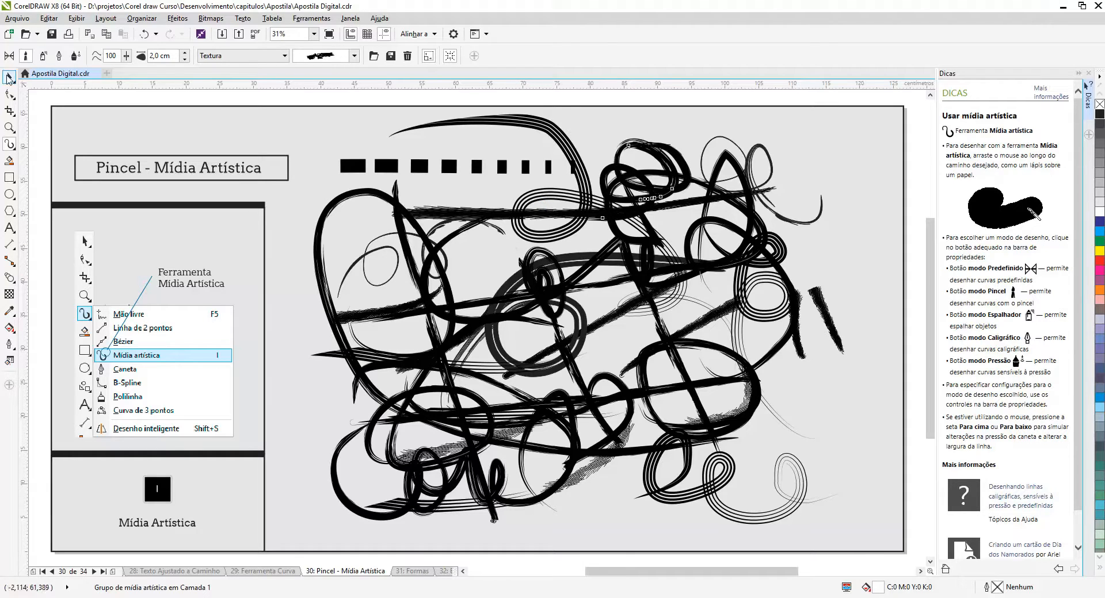
Select and delete all the test brush strokes from the page
{"action": "left_click", "coordinate": [8, 78]}
{"action": "mouse_move", "coordinate": [301, 113]}
{"action": "left_mouse_down"}
{"action": "mouse_move", "coordinate": [411, 231]}
{"action": "mouse_move", "coordinate": [783, 514]}
{"action": "mouse_move", "coordinate": [850, 533]}
{"action": "left_mouse_up"}
{"action": "key", "text": "Delete"}
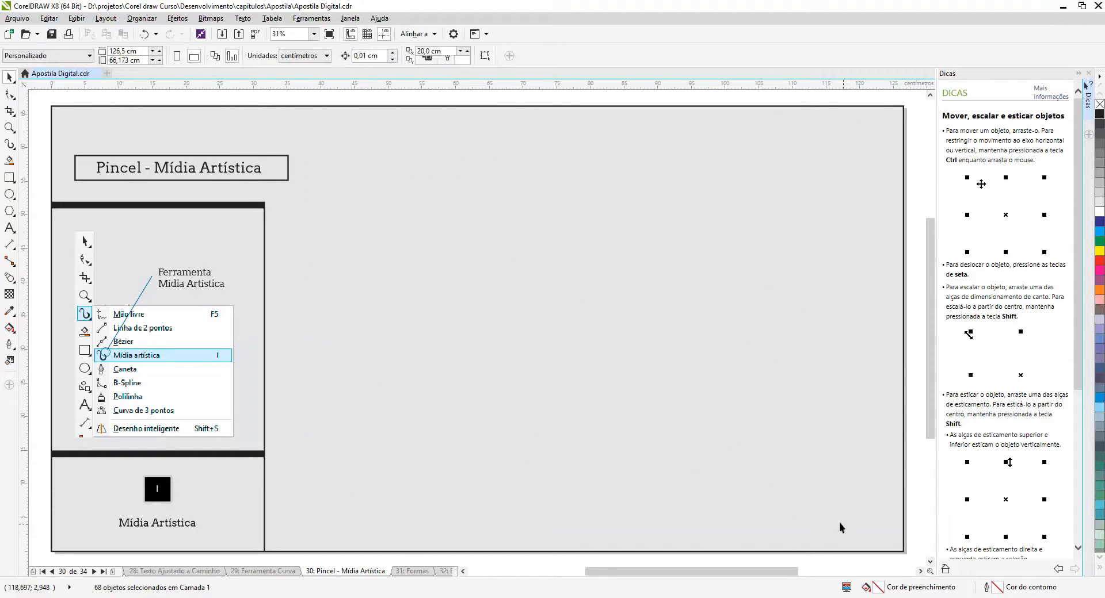
Use Artistic Media in Sprayer mode with the multicoloured swirl pattern from Pinceladas to draw three roughly horizontal strokes
{"action": "left_click", "coordinate": [10, 145]}
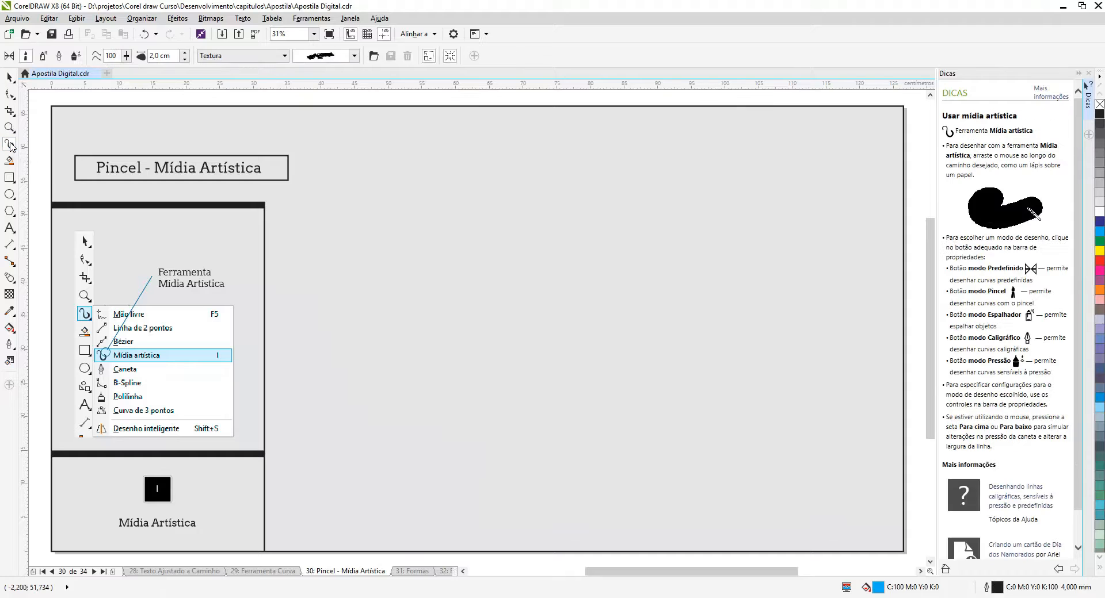
{"action": "left_click", "coordinate": [44, 57]}
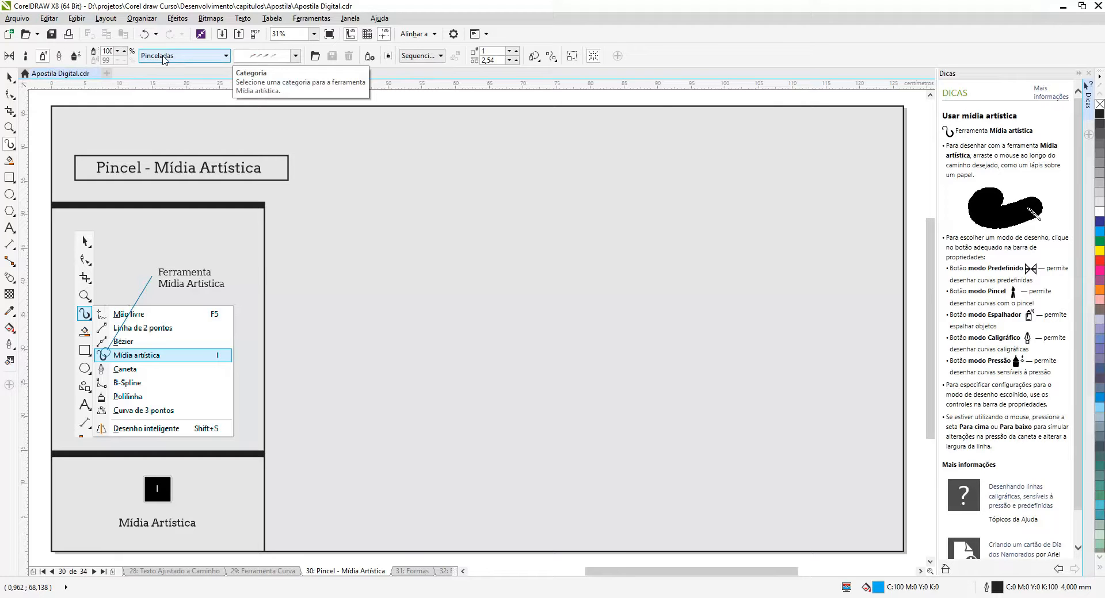
{"action": "left_click", "coordinate": [295, 56]}
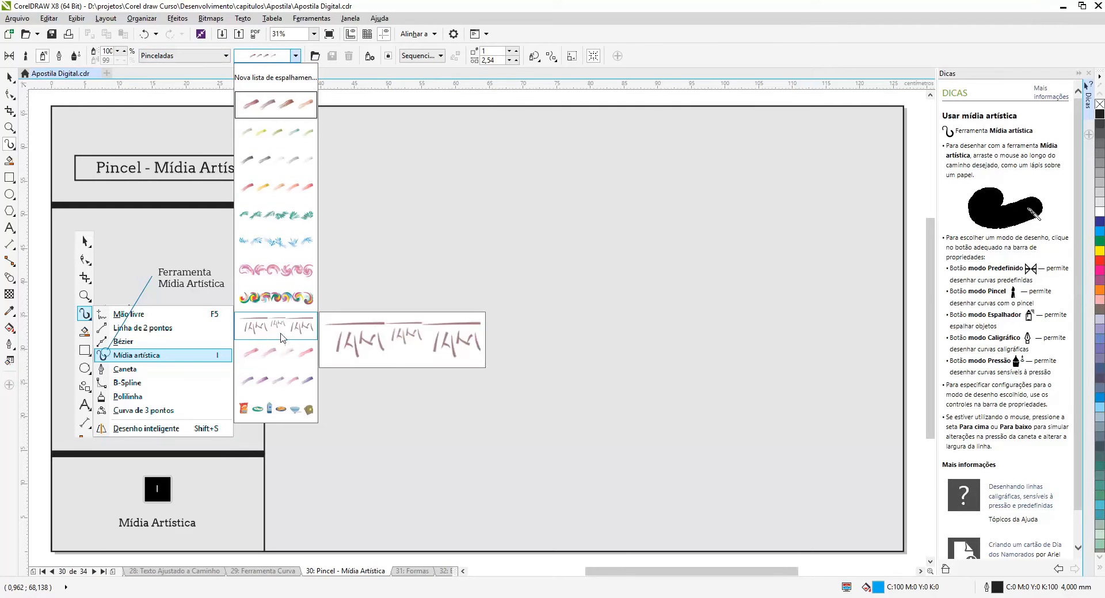
{"action": "left_click", "coordinate": [288, 305]}
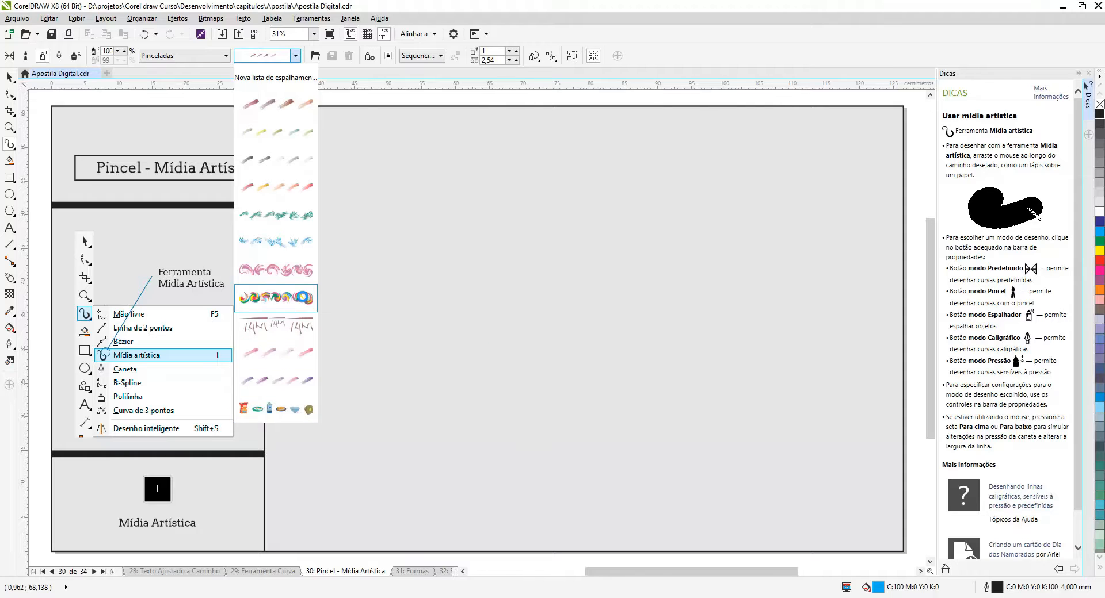
{"action": "mouse_move", "coordinate": [401, 248]}
{"action": "left_mouse_down"}
{"action": "mouse_move", "coordinate": [440, 227]}
{"action": "mouse_move", "coordinate": [661, 211]}
{"action": "mouse_move", "coordinate": [720, 217]}
{"action": "left_mouse_up"}
{"action": "left_click_drag", "start_coordinate": [457, 291], "coordinate": [689, 299]}
{"action": "mouse_move", "coordinate": [463, 349]}
{"action": "left_mouse_down"}
{"action": "mouse_move", "coordinate": [788, 350]}
{"action": "mouse_move", "coordinate": [843, 333]}
{"action": "left_mouse_up"}
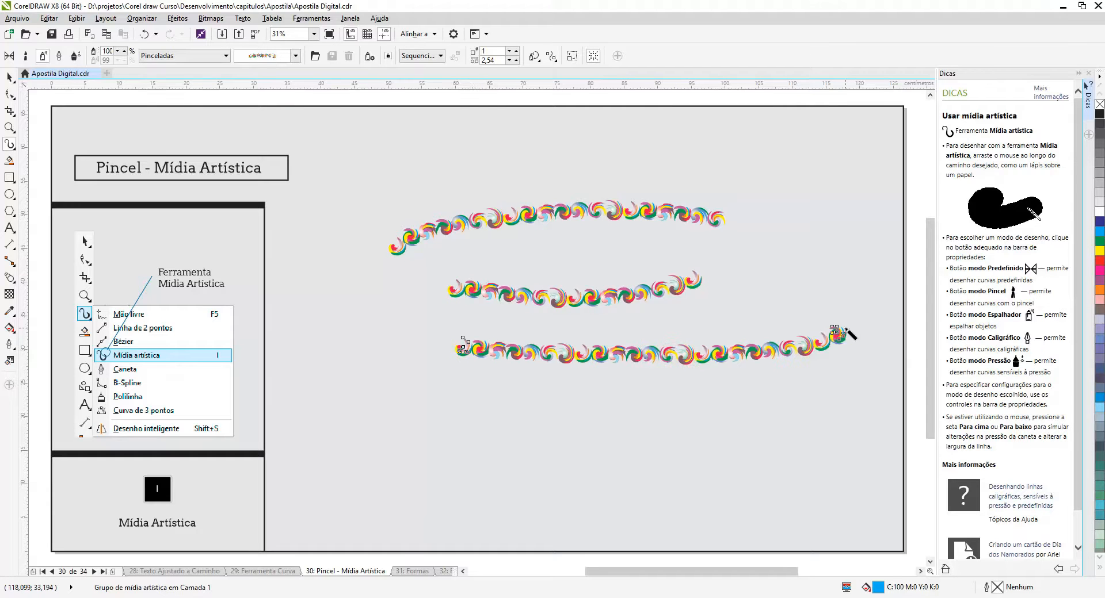
Switch the spray category to Alimento, apply the fruit pattern to the lowest swirl stroke, and draw two more fruit strokes
{"action": "left_click", "coordinate": [226, 56]}
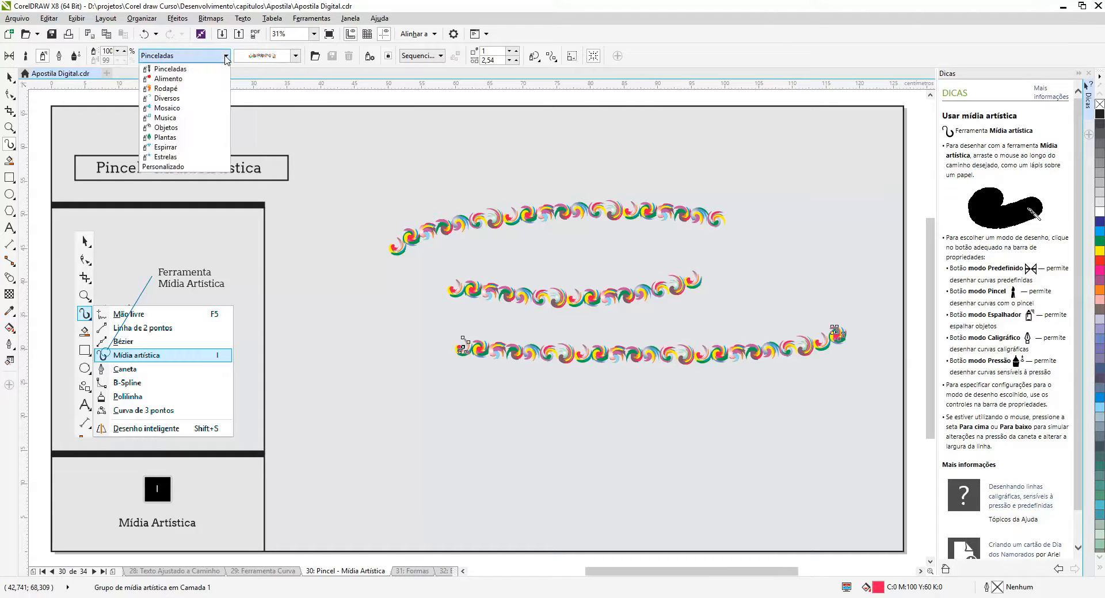
{"action": "left_click", "coordinate": [208, 80]}
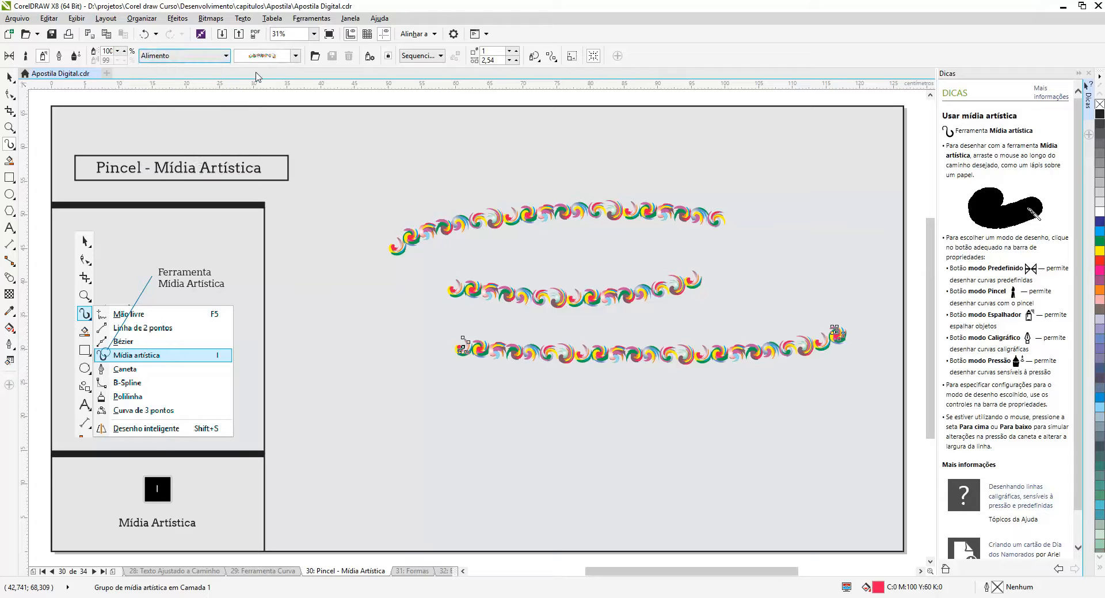
{"action": "left_click", "coordinate": [295, 56]}
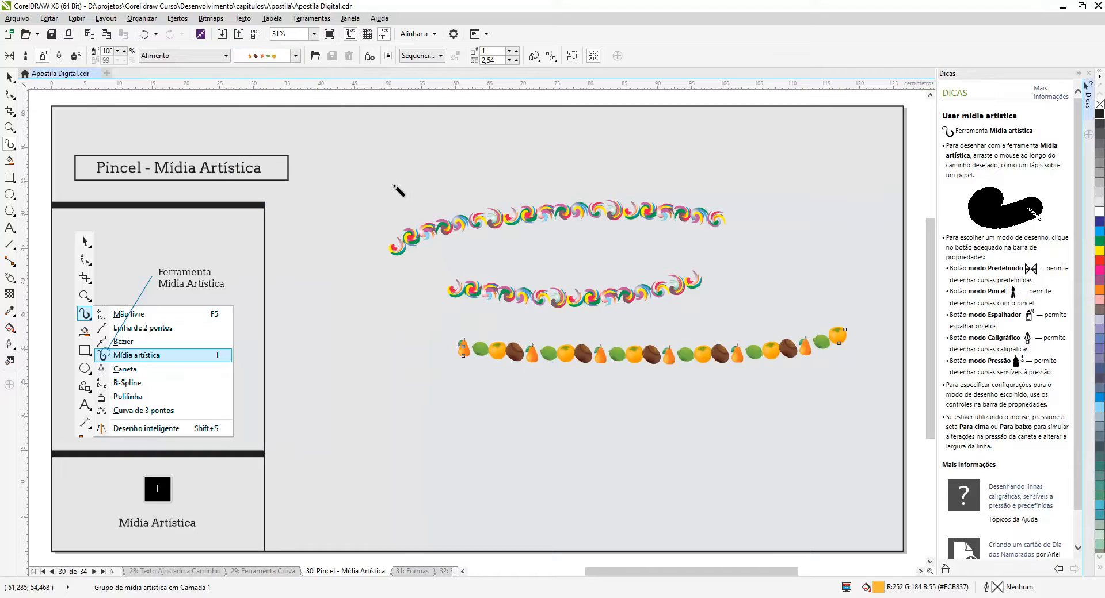
{"action": "left_click_drag", "start_coordinate": [390, 185], "coordinate": [685, 165]}
{"action": "mouse_move", "coordinate": [387, 281]}
{"action": "left_mouse_down"}
{"action": "mouse_move", "coordinate": [537, 280]}
{"action": "mouse_move", "coordinate": [822, 229]}
{"action": "left_mouse_up"}
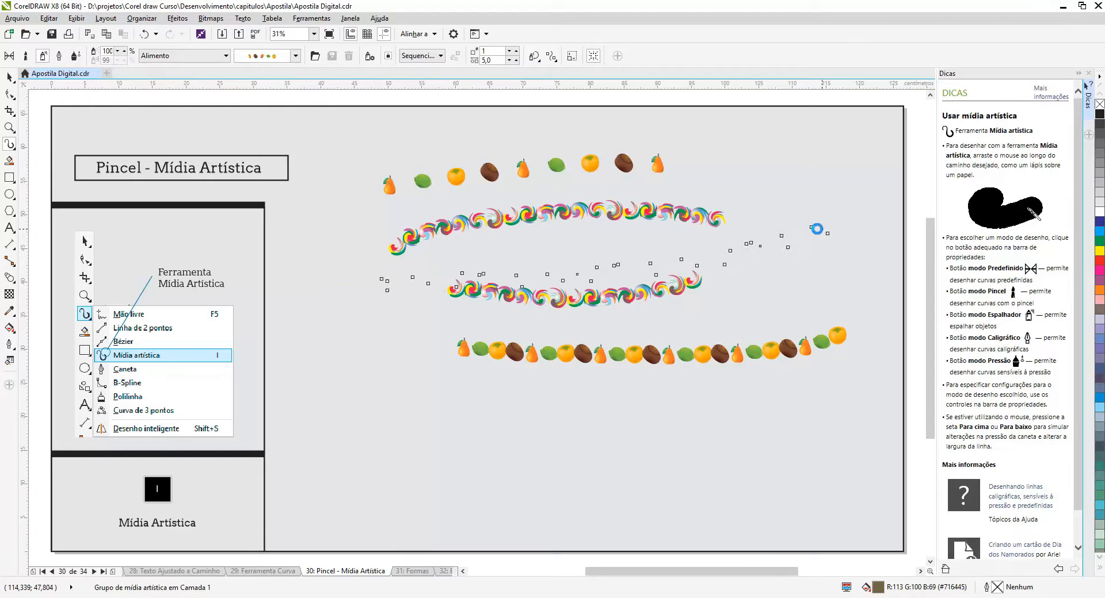
Apply the drink-glasses spray pattern to the middle fruit stroke and draw two more glasses strokes in the lower page area
{"action": "left_click", "coordinate": [295, 56]}
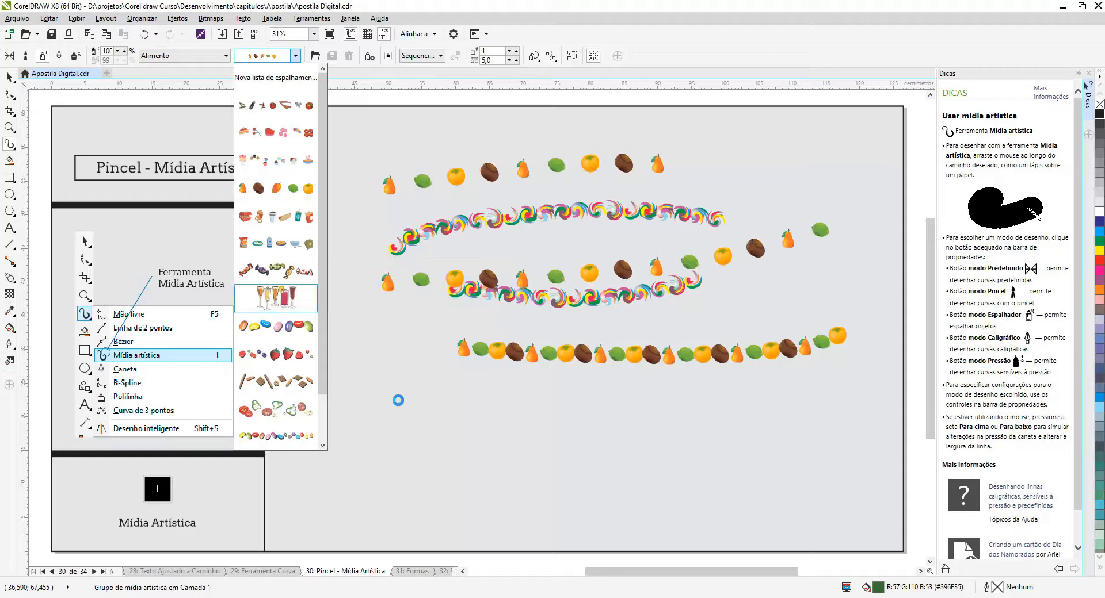
{"action": "left_click_drag", "start_coordinate": [396, 406], "coordinate": [612, 404]}
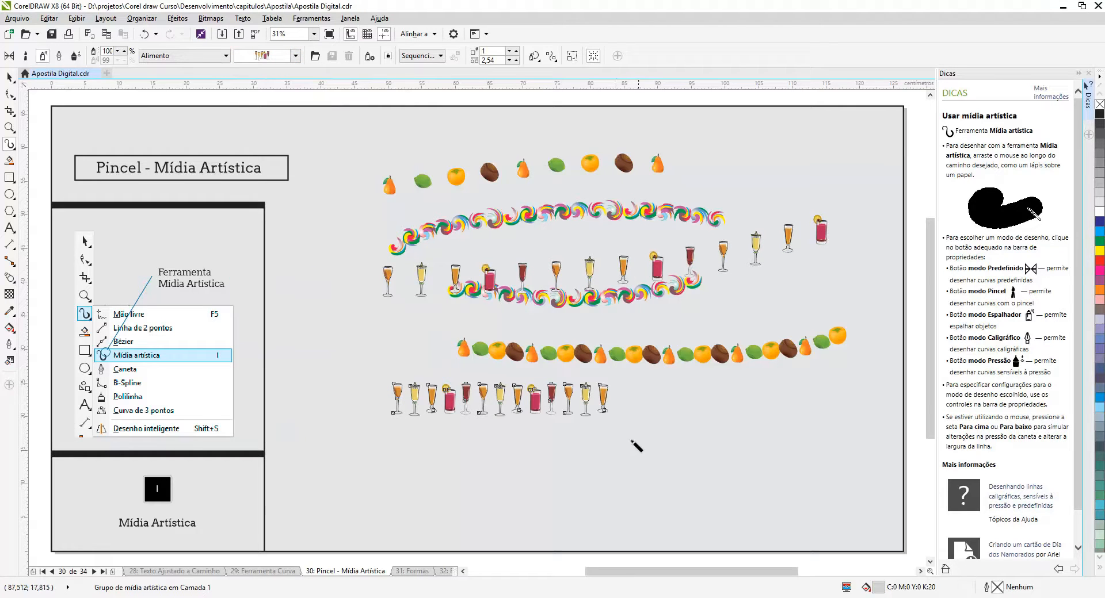
{"action": "left_click_drag", "start_coordinate": [595, 467], "coordinate": [862, 408]}
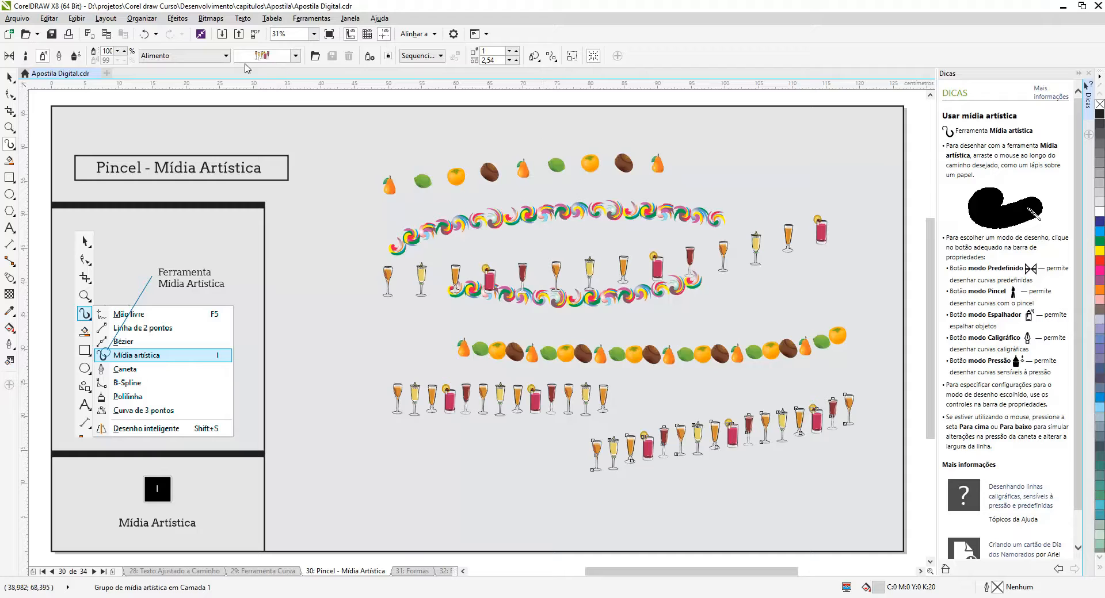
Switch the spray category to Plantas, apply the green leaf pattern to the lowest glasses stroke, and draw two more rising leaf strokes
{"action": "left_click", "coordinate": [225, 56]}
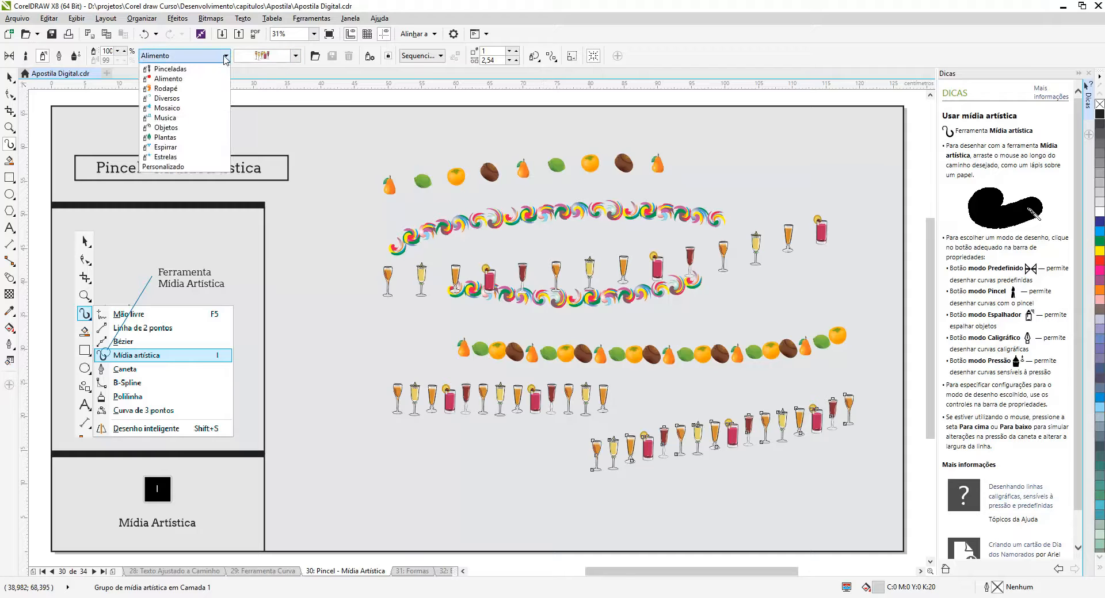
{"action": "left_click", "coordinate": [198, 143]}
{"action": "left_click", "coordinate": [295, 56]}
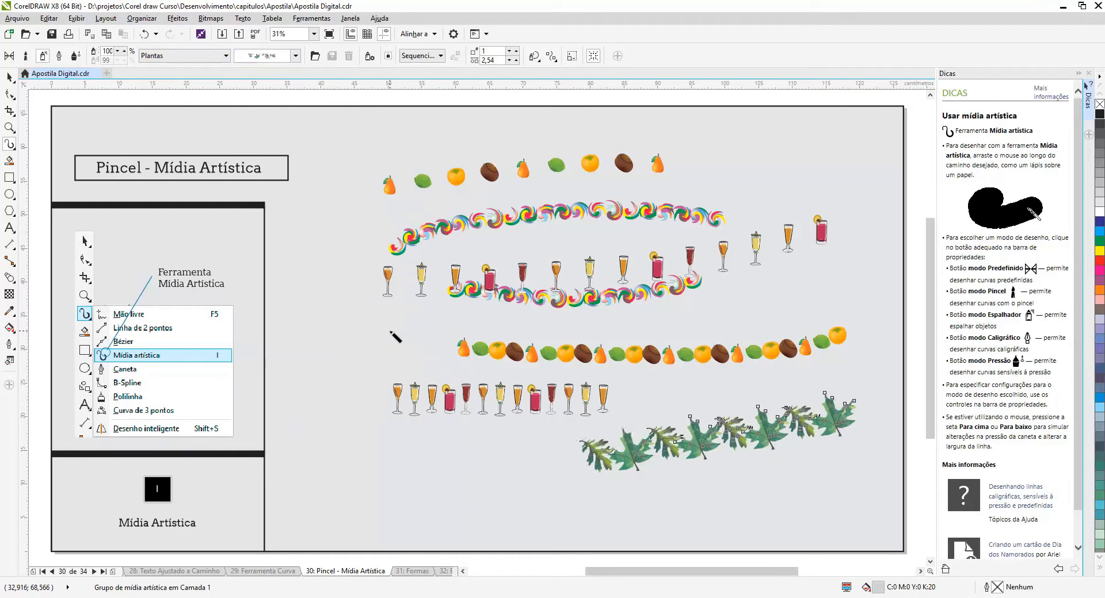
{"action": "mouse_move", "coordinate": [379, 323]}
{"action": "left_mouse_down"}
{"action": "mouse_move", "coordinate": [662, 235]}
{"action": "mouse_move", "coordinate": [740, 195]}
{"action": "left_mouse_up"}
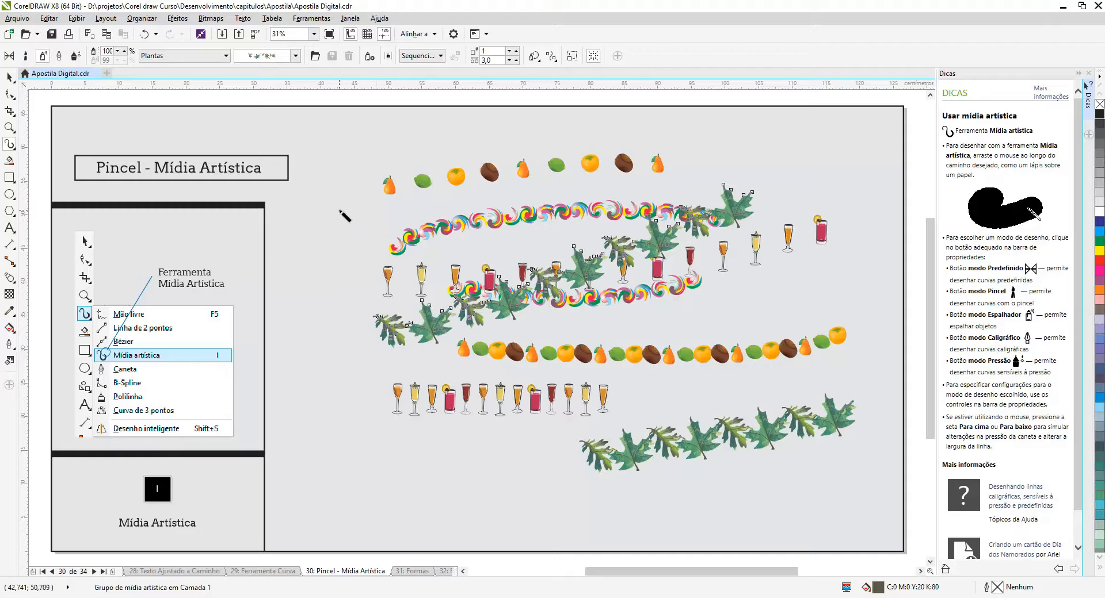
{"action": "left_click_drag", "start_coordinate": [343, 212], "coordinate": [839, 153]}
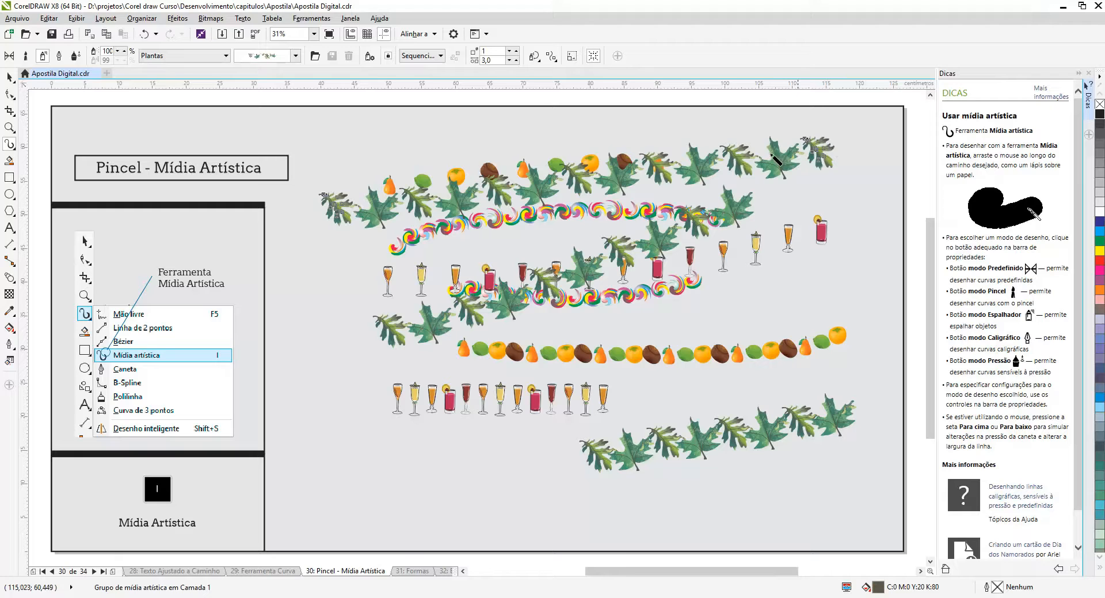
Switch Artistic Media to calligraphic mode and check its width and angle settings
{"action": "left_click", "coordinate": [58, 55]}
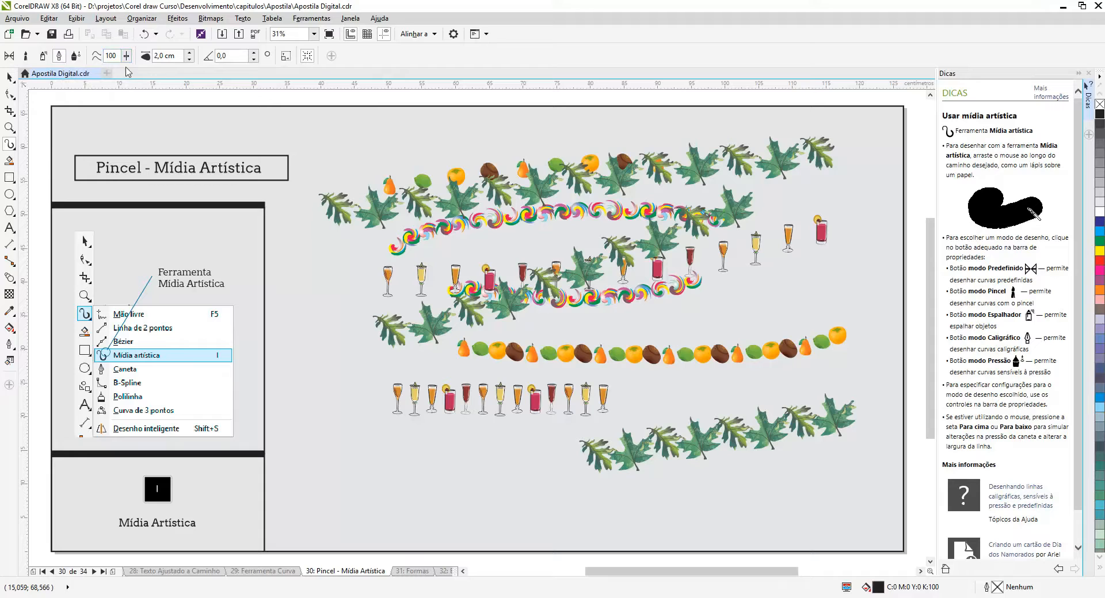
{"action": "left_click", "coordinate": [155, 57]}
{"action": "left_click", "coordinate": [229, 56]}
Select and delete all the sprayed fruit, swirl, glasses and leaf strokes from the page
{"action": "left_click", "coordinate": [10, 77]}
{"action": "left_click_drag", "start_coordinate": [299, 122], "coordinate": [878, 488]}
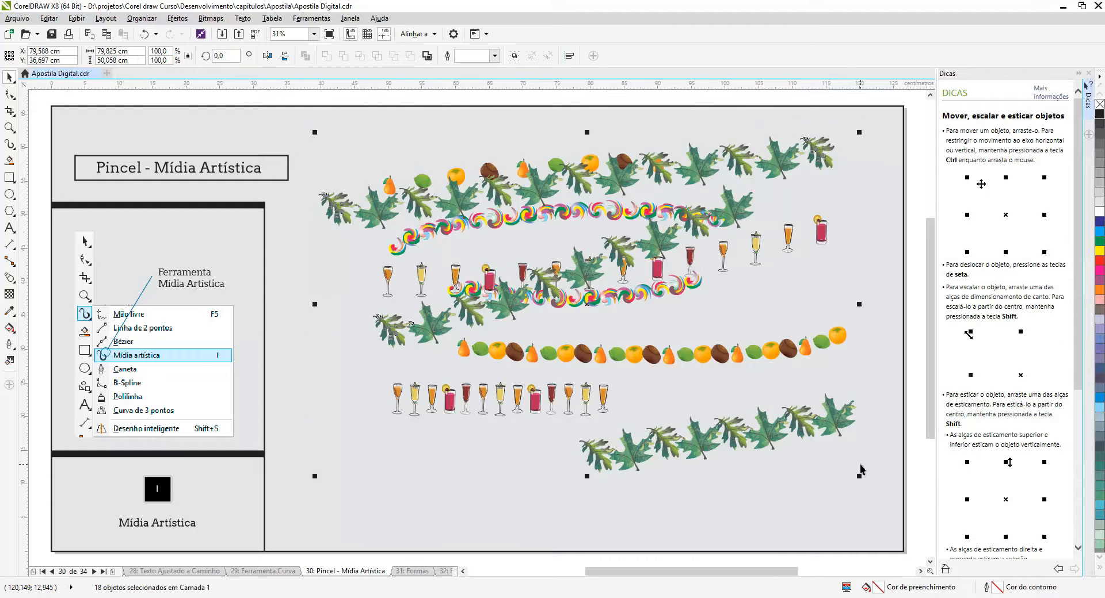
{"action": "key", "text": "Delete"}
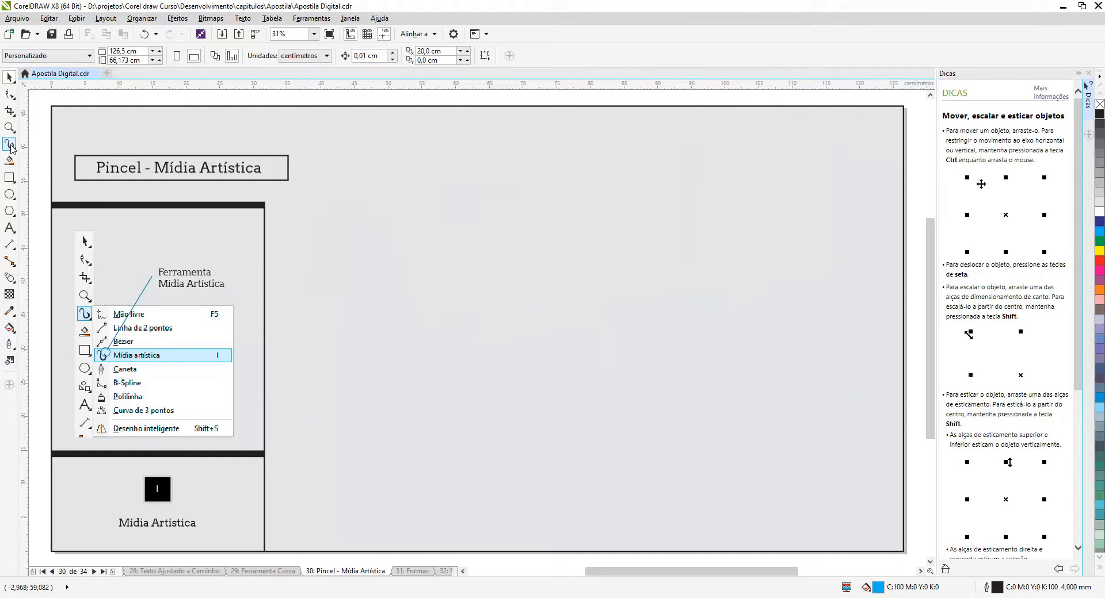
Set the calligraphic angle to 5 degrees and draw a short arc, a looped curve and the handwritten word Corel
{"action": "left_click", "coordinate": [10, 144]}
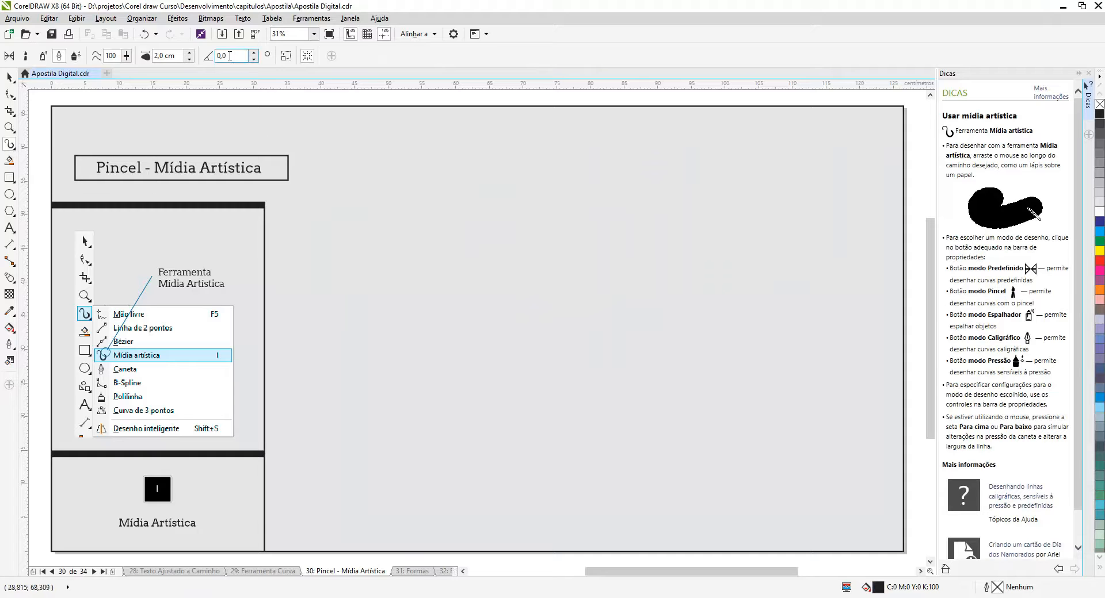
{"action": "type", "text": "5"}
{"action": "key", "text": "Return"}
{"action": "mouse_move", "coordinate": [393, 237]}
{"action": "left_mouse_down"}
{"action": "mouse_move", "coordinate": [435, 222]}
{"action": "mouse_move", "coordinate": [582, 219]}
{"action": "left_mouse_up"}
{"action": "mouse_move", "coordinate": [451, 329]}
{"action": "left_mouse_down"}
{"action": "mouse_move", "coordinate": [639, 284]}
{"action": "mouse_move", "coordinate": [662, 337]}
{"action": "mouse_move", "coordinate": [741, 296]}
{"action": "left_mouse_up"}
{"action": "mouse_move", "coordinate": [374, 363]}
{"action": "left_mouse_down"}
{"action": "mouse_move", "coordinate": [444, 410]}
{"action": "mouse_move", "coordinate": [424, 409]}
{"action": "mouse_move", "coordinate": [526, 407]}
{"action": "mouse_move", "coordinate": [517, 424]}
{"action": "mouse_move", "coordinate": [585, 339]}
{"action": "mouse_move", "coordinate": [585, 443]}
{"action": "left_mouse_up"}
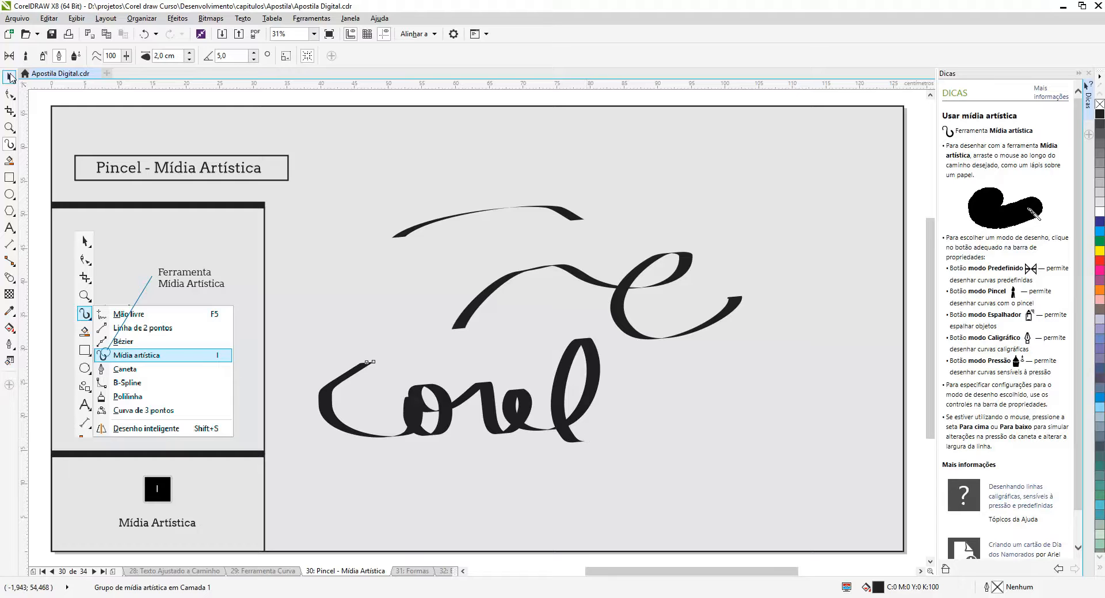
Raise the calligraphic angle of the handwritten Corel stroke in increments up to 350 degrees
{"action": "left_click", "coordinate": [254, 53]}
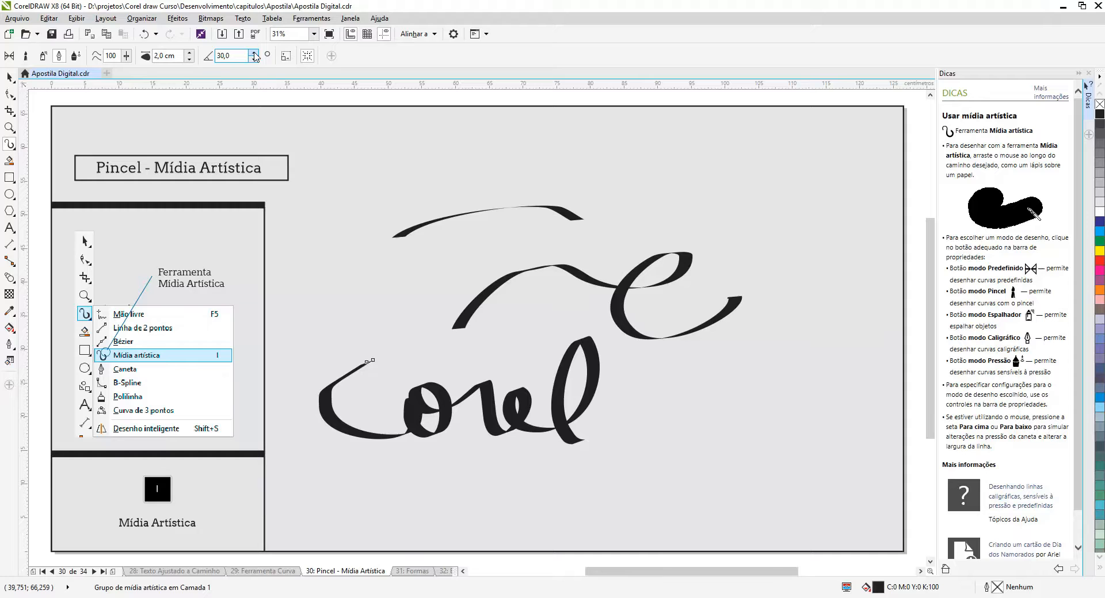
{"action": "left_click", "coordinate": [253, 53]}
{"action": "left_click", "coordinate": [254, 52]}
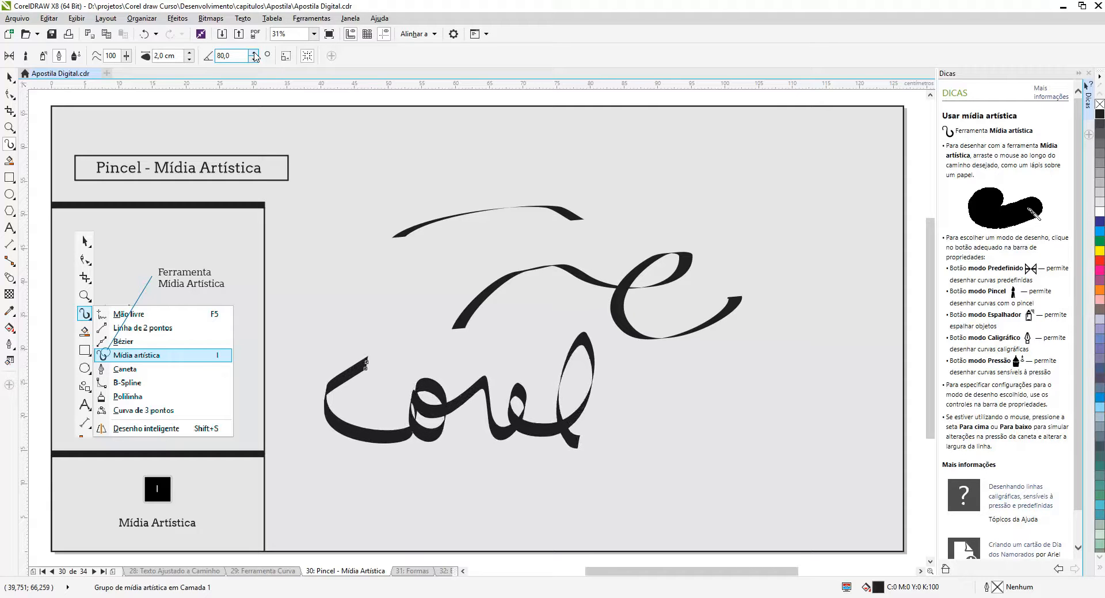
{"action": "left_click", "coordinate": [254, 53]}
{"action": "left_click", "coordinate": [253, 52]}
{"action": "left_click", "coordinate": [254, 53]}
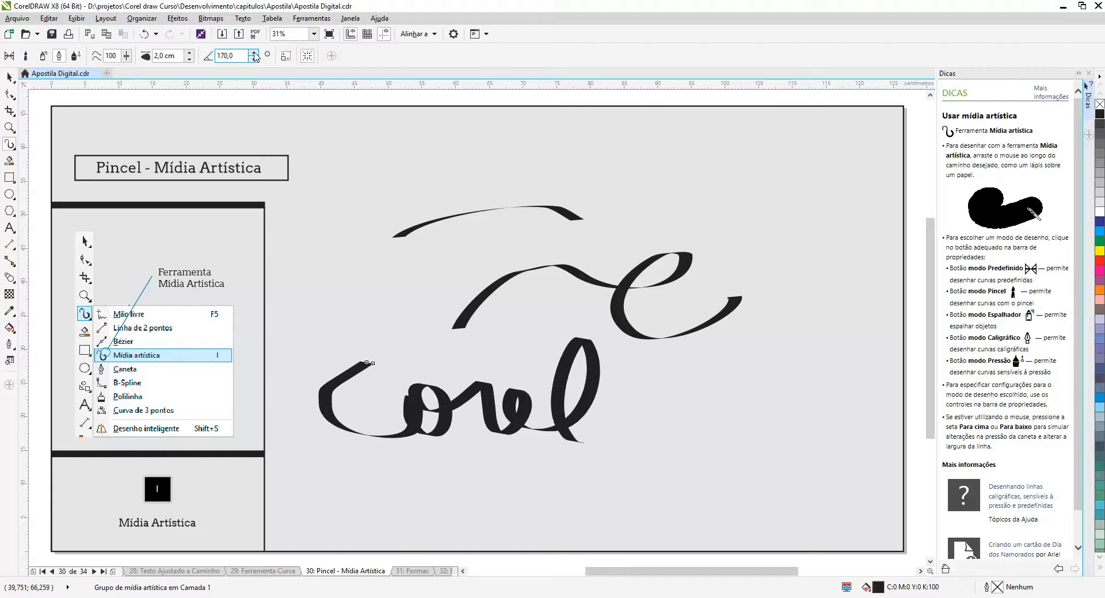
{"action": "left_click", "coordinate": [253, 52]}
{"action": "left_click", "coordinate": [253, 52]}
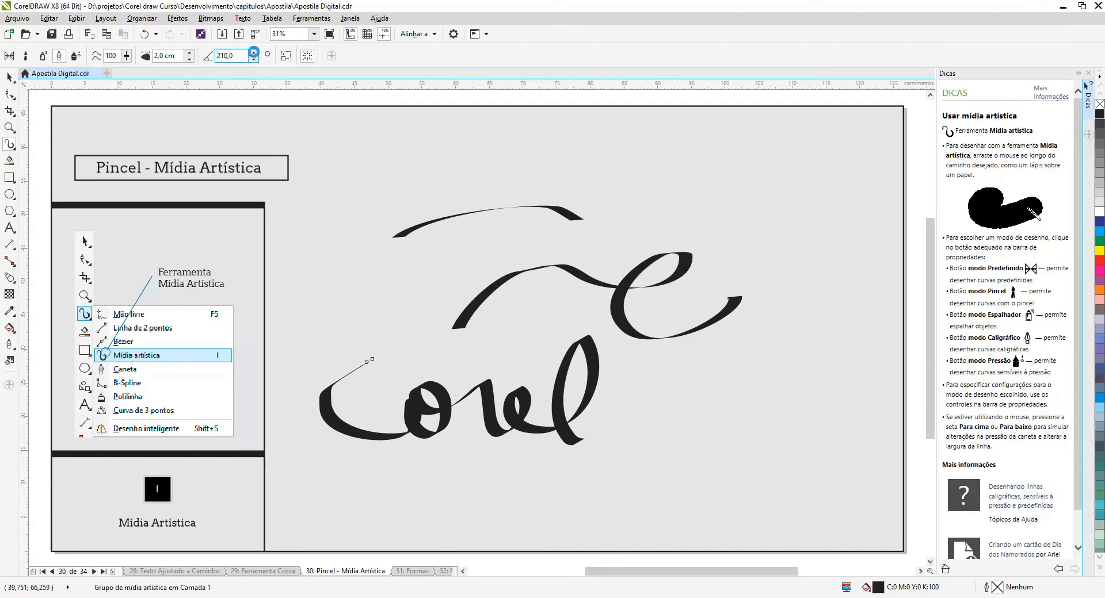
{"action": "left_click", "coordinate": [254, 52]}
{"action": "left_click", "coordinate": [254, 52]}
{"action": "left_click", "coordinate": [254, 52]}
{"action": "left_click", "coordinate": [253, 52]}
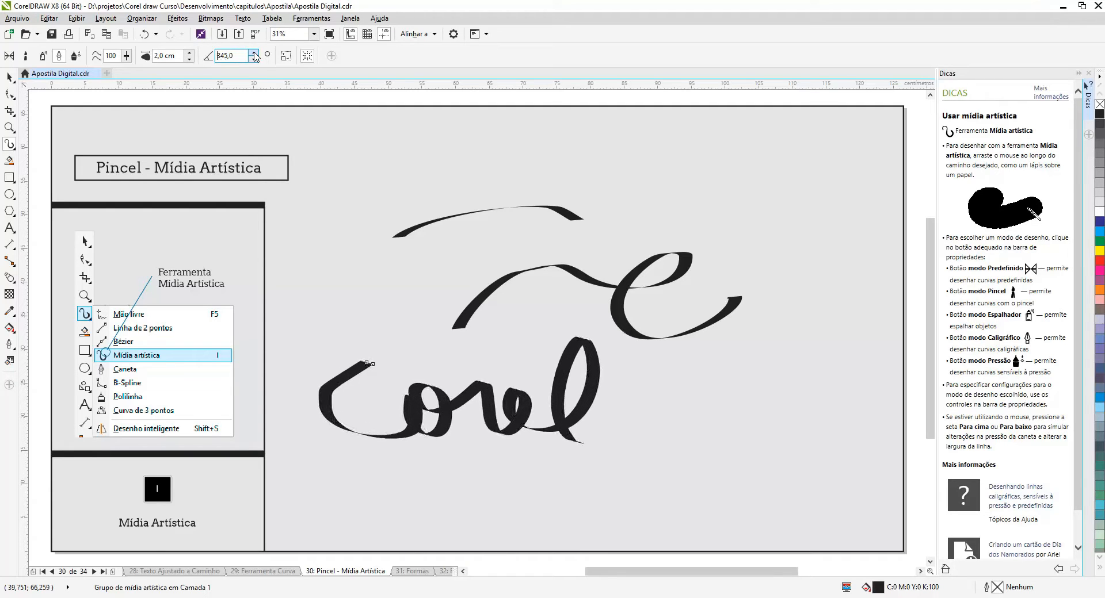
{"action": "left_click", "coordinate": [253, 53]}
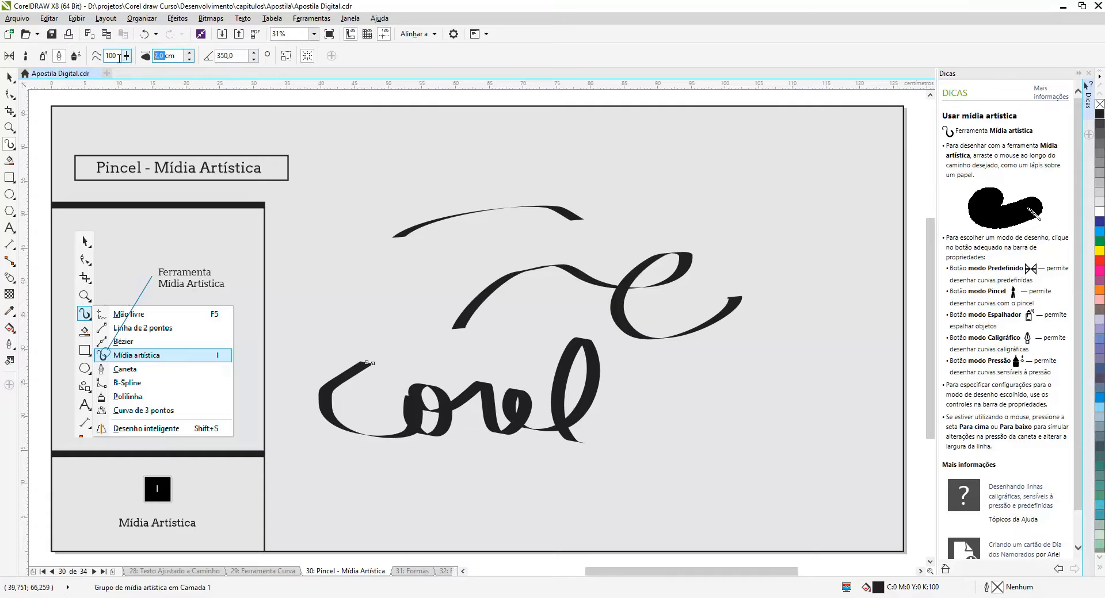
Try stroke widths of 5 cm and 3 cm on the handwritten Corel, and set the width to 1 cm
{"action": "key", "text": "Return"}
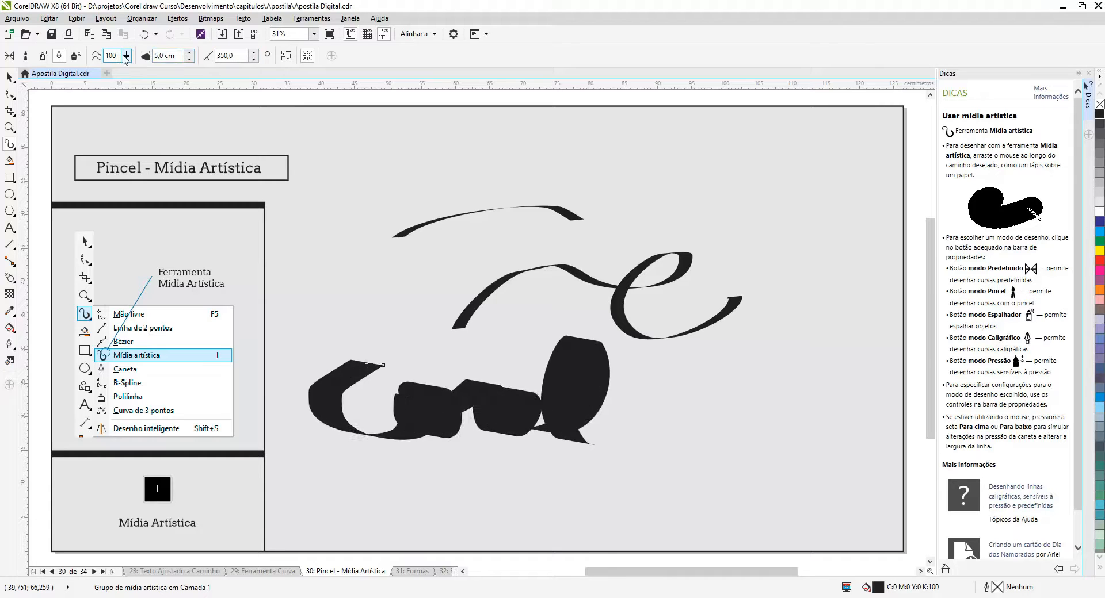
{"action": "double_click", "coordinate": [162, 56]}
{"action": "type", "text": "3"}
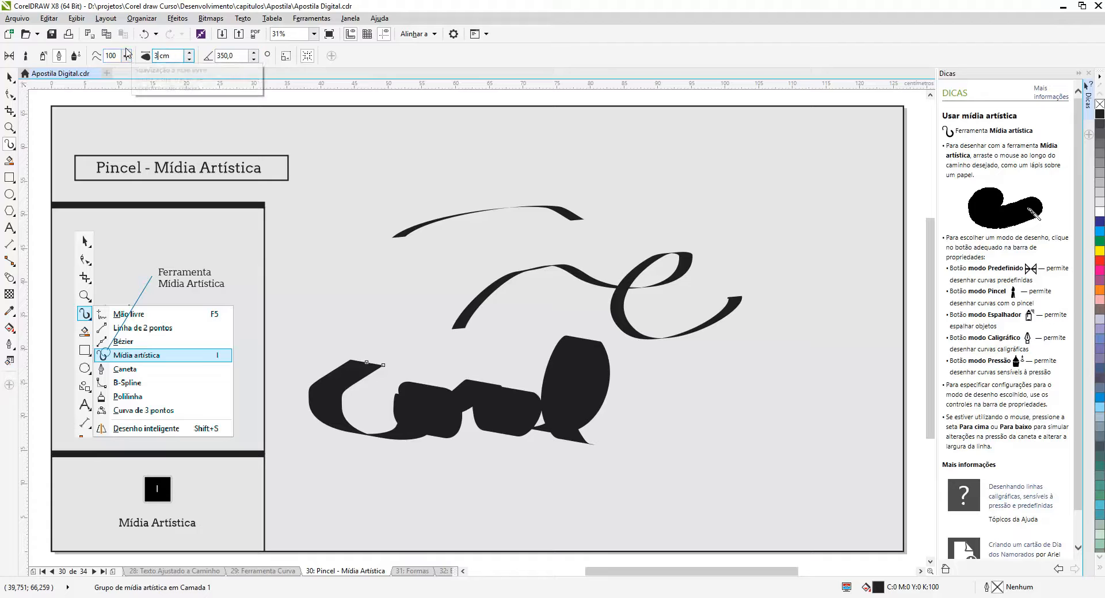
{"action": "key", "text": "Return"}
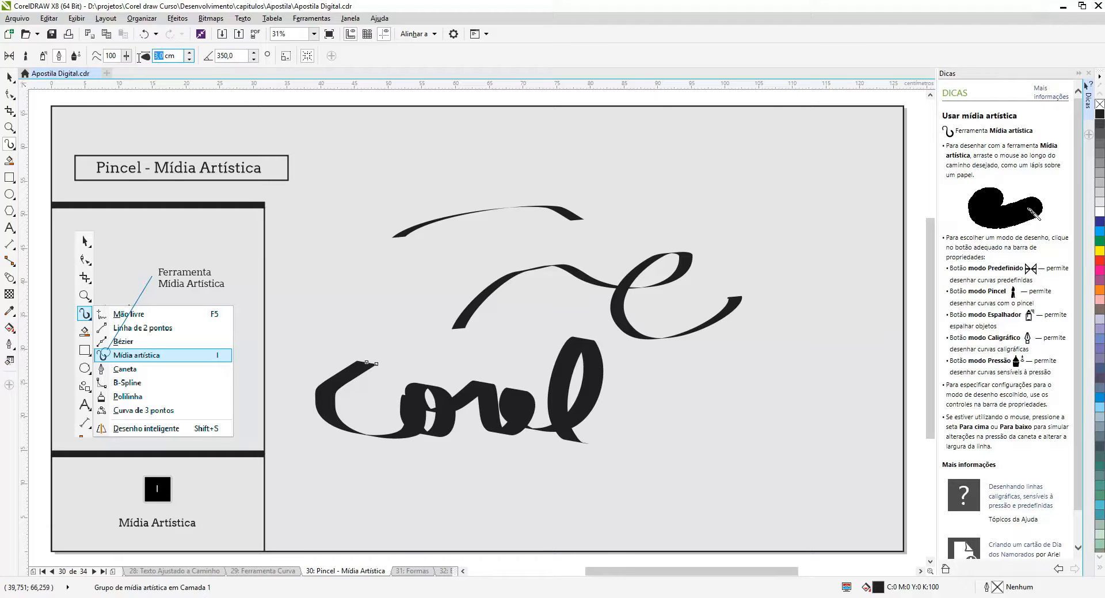
{"action": "type", "text": "1"}
{"action": "key", "text": "Return"}
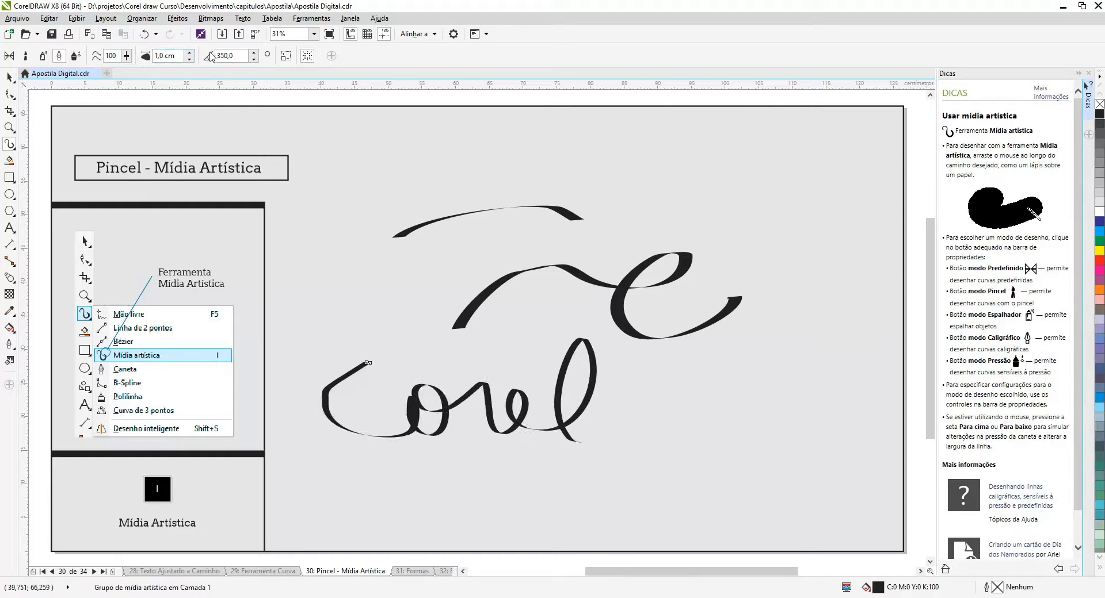
Raise the Corel stroke's calligraphic angle to 360 degrees and lower it in increments to 270 degrees
{"action": "left_click", "coordinate": [253, 53]}
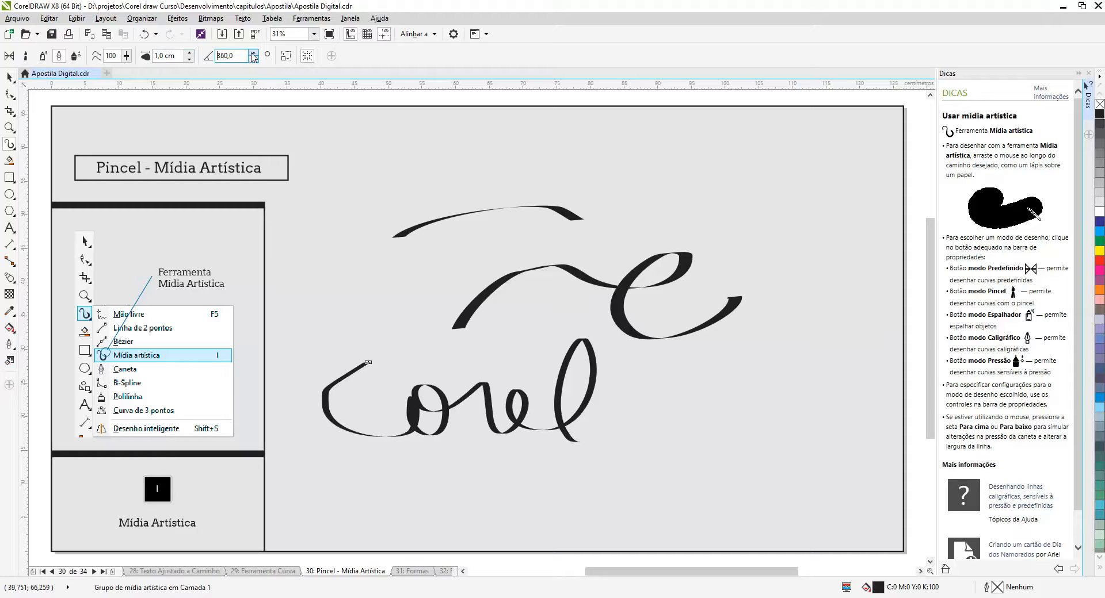
{"action": "left_click", "coordinate": [254, 59]}
{"action": "left_click", "coordinate": [254, 58]}
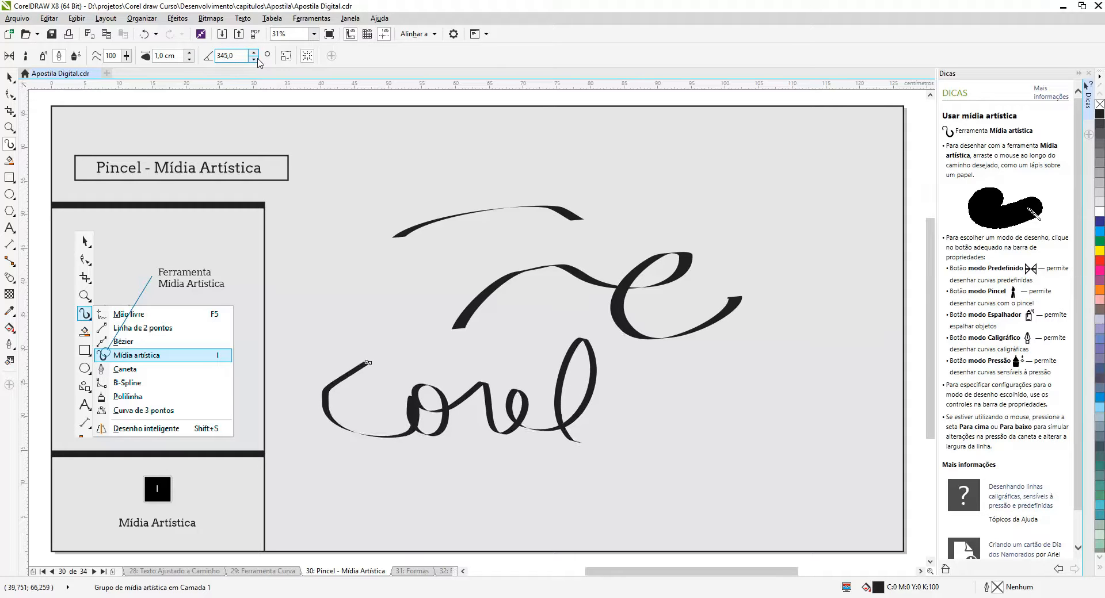
{"action": "left_click", "coordinate": [254, 59]}
{"action": "left_click", "coordinate": [254, 59]}
{"action": "left_click", "coordinate": [257, 59]}
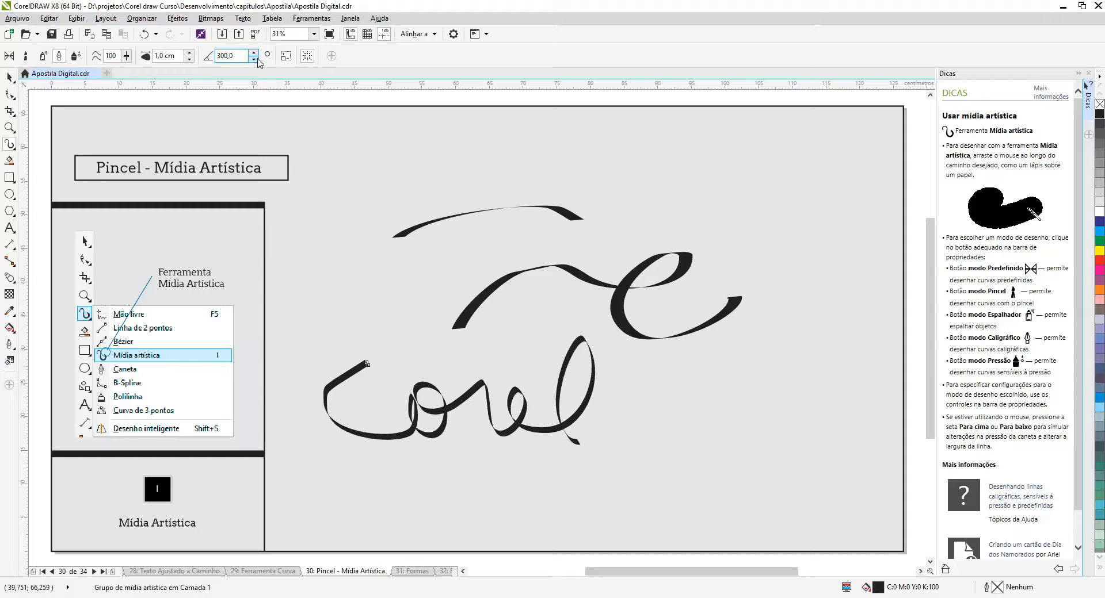
{"action": "left_click", "coordinate": [257, 60]}
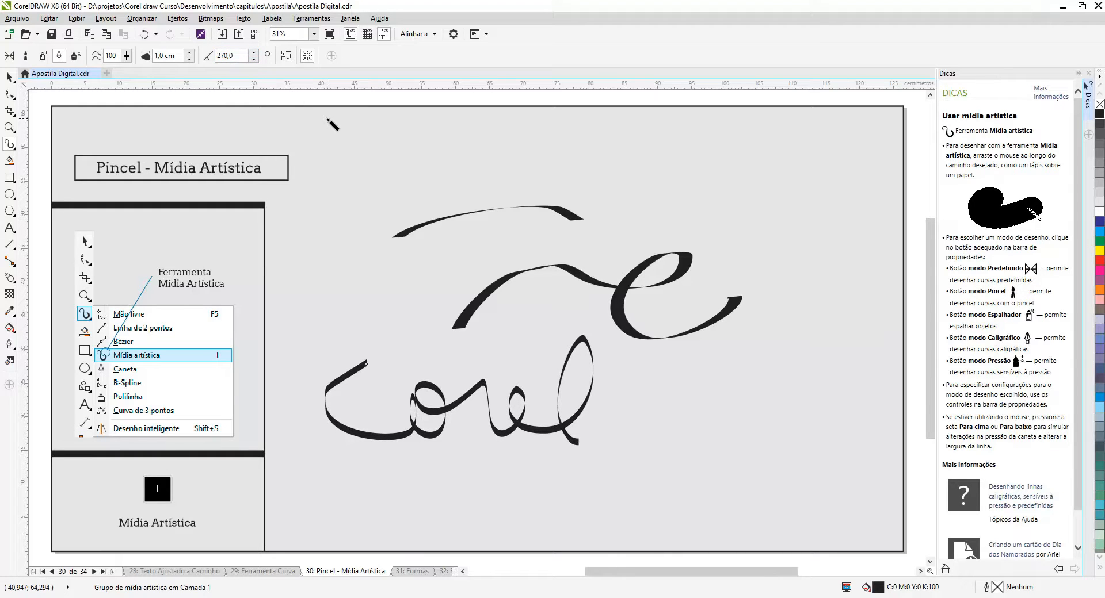
Switch Artistic Media to Pressure mode and delete all the calligraphic strokes from the page
{"action": "left_click", "coordinate": [75, 56]}
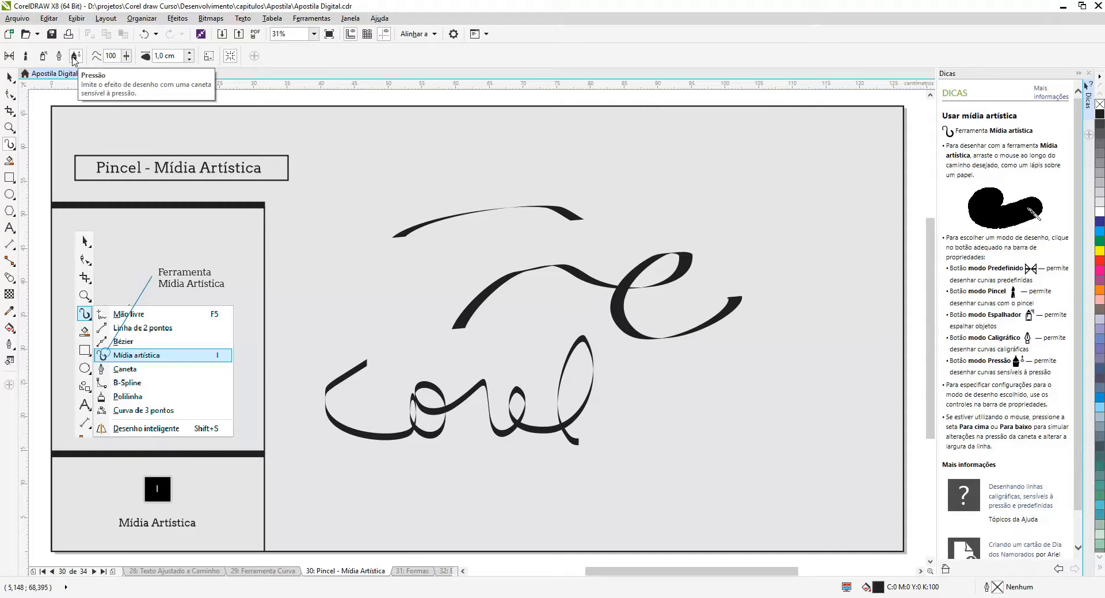
{"action": "left_click", "coordinate": [74, 57]}
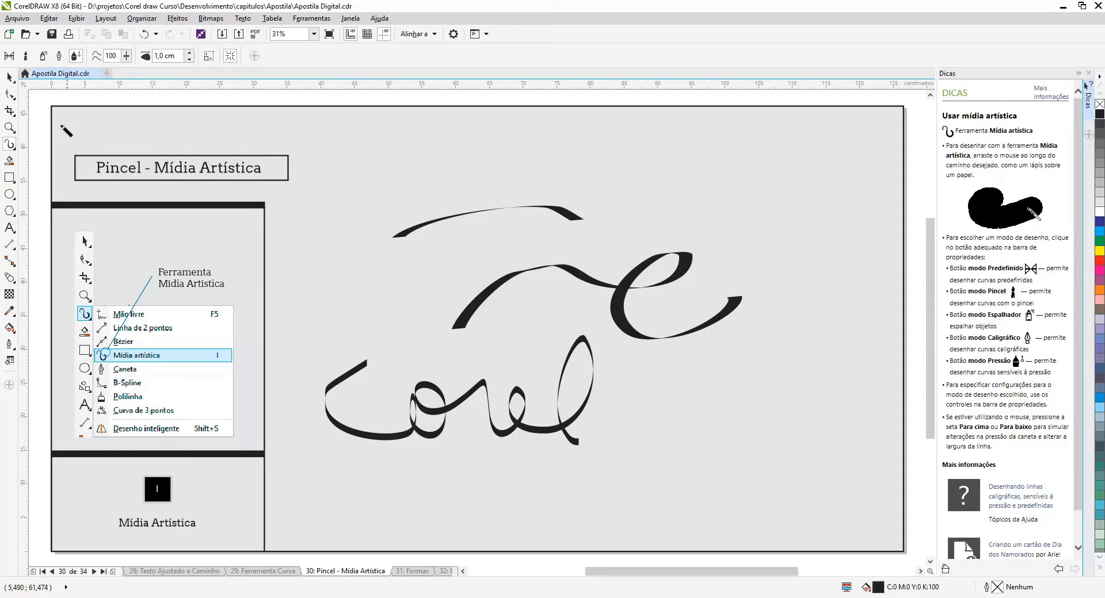
{"action": "left_click", "coordinate": [9, 76]}
{"action": "mouse_move", "coordinate": [305, 172]}
{"action": "left_mouse_down"}
{"action": "mouse_move", "coordinate": [666, 436]}
{"action": "mouse_move", "coordinate": [826, 476]}
{"action": "left_mouse_up"}
{"action": "key", "text": "Delete"}
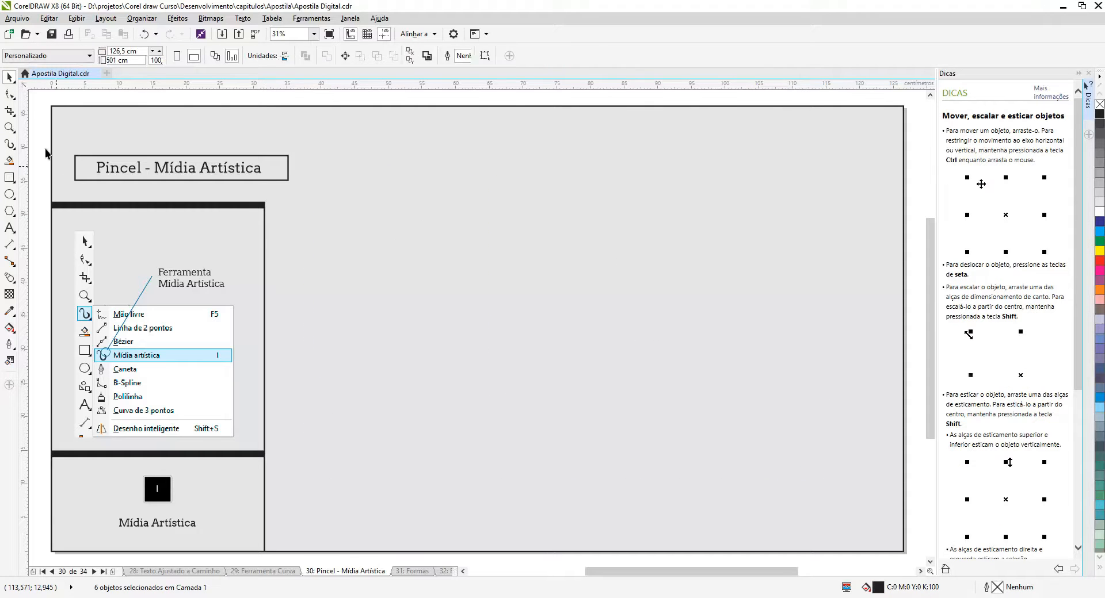
Draw a looping Artistic Media pressure stroke across the upper page and set its width to 3 cm
{"action": "left_click", "coordinate": [10, 145]}
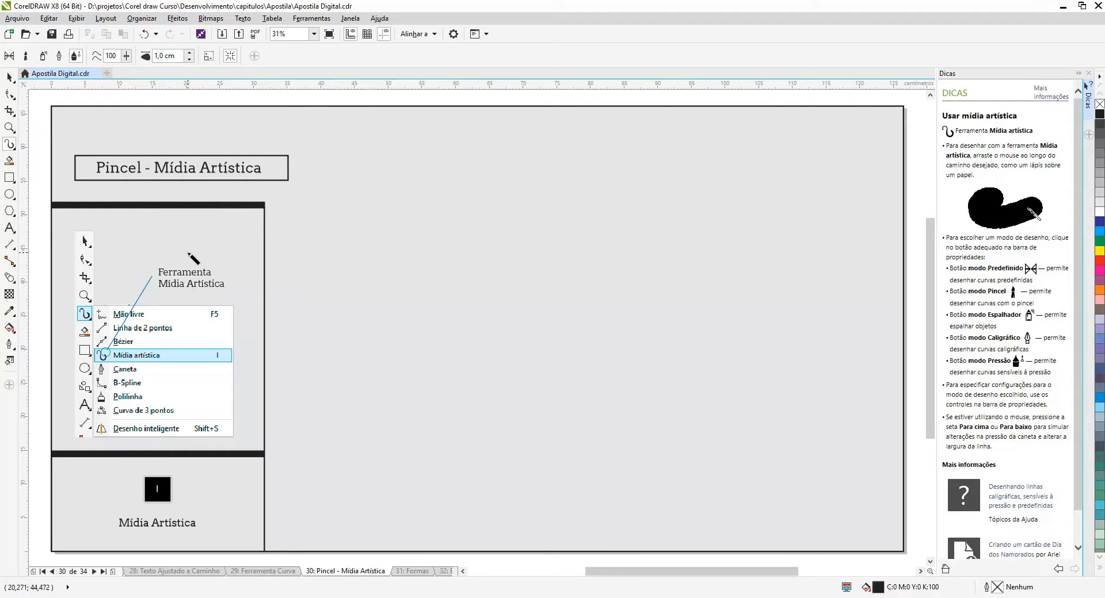
{"action": "mouse_move", "coordinate": [188, 252]}
{"action": "left_mouse_down"}
{"action": "mouse_move", "coordinate": [234, 218]}
{"action": "mouse_move", "coordinate": [291, 249]}
{"action": "mouse_move", "coordinate": [483, 194]}
{"action": "left_mouse_up"}
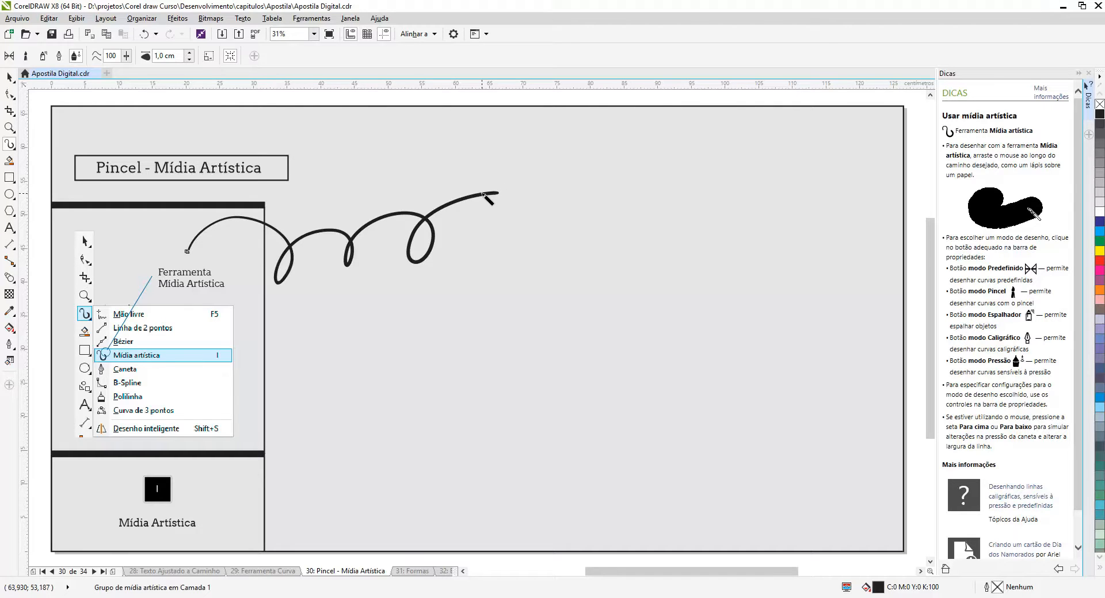
{"action": "double_click", "coordinate": [163, 56]}
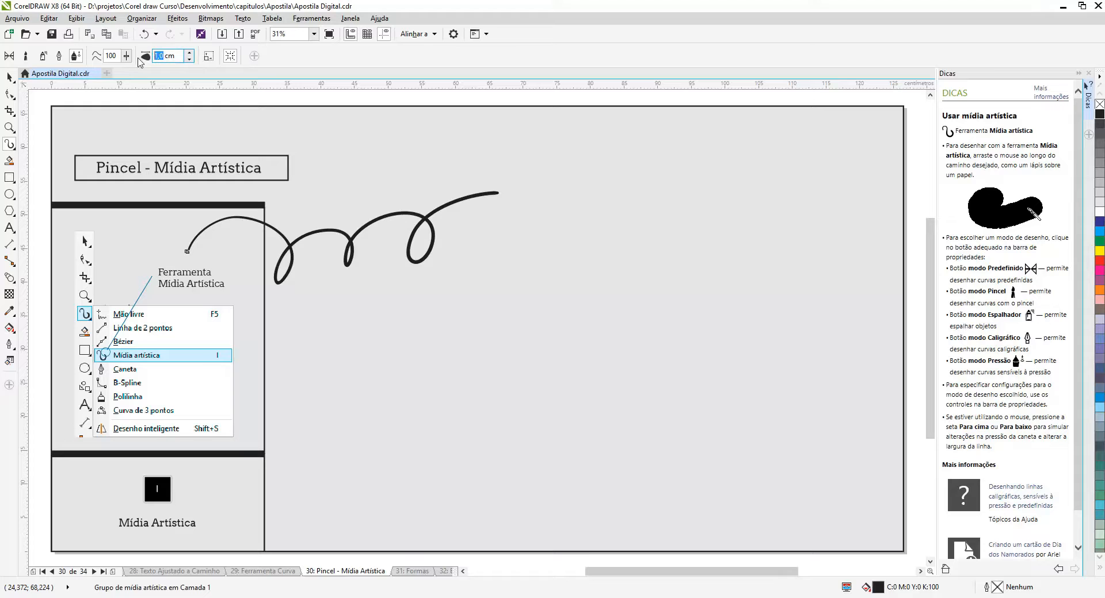
{"action": "type", "text": "3"}
{"action": "key", "text": "Return"}
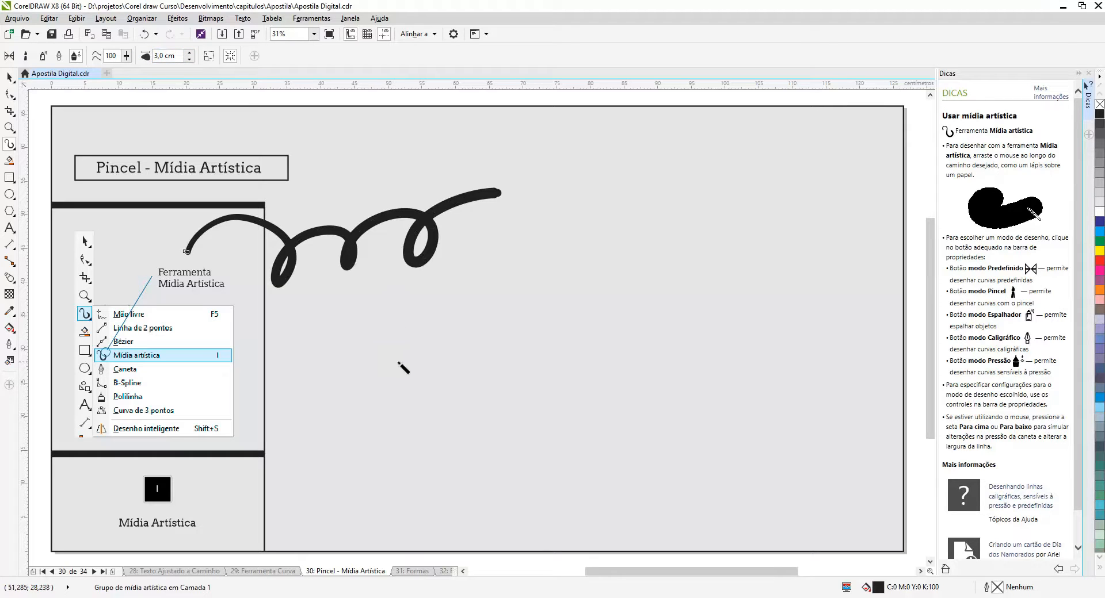
Draw wavy pressure strokes of varying thickness across the middle and lower drawing area
{"action": "mouse_move", "coordinate": [399, 358]}
{"action": "left_mouse_down"}
{"action": "mouse_move", "coordinate": [487, 312]}
{"action": "mouse_move", "coordinate": [528, 259]}
{"action": "mouse_move", "coordinate": [568, 233]}
{"action": "mouse_move", "coordinate": [586, 263]}
{"action": "mouse_move", "coordinate": [571, 271]}
{"action": "mouse_move", "coordinate": [584, 256]}
{"action": "mouse_move", "coordinate": [609, 288]}
{"action": "mouse_move", "coordinate": [755, 197]}
{"action": "mouse_move", "coordinate": [760, 258]}
{"action": "mouse_move", "coordinate": [816, 285]}
{"action": "left_mouse_up"}
{"action": "mouse_move", "coordinate": [812, 291]}
{"action": "left_mouse_down"}
{"action": "mouse_move", "coordinate": [786, 324]}
{"action": "mouse_move", "coordinate": [724, 357]}
{"action": "mouse_move", "coordinate": [691, 350]}
{"action": "mouse_move", "coordinate": [564, 373]}
{"action": "mouse_move", "coordinate": [522, 410]}
{"action": "left_mouse_up"}
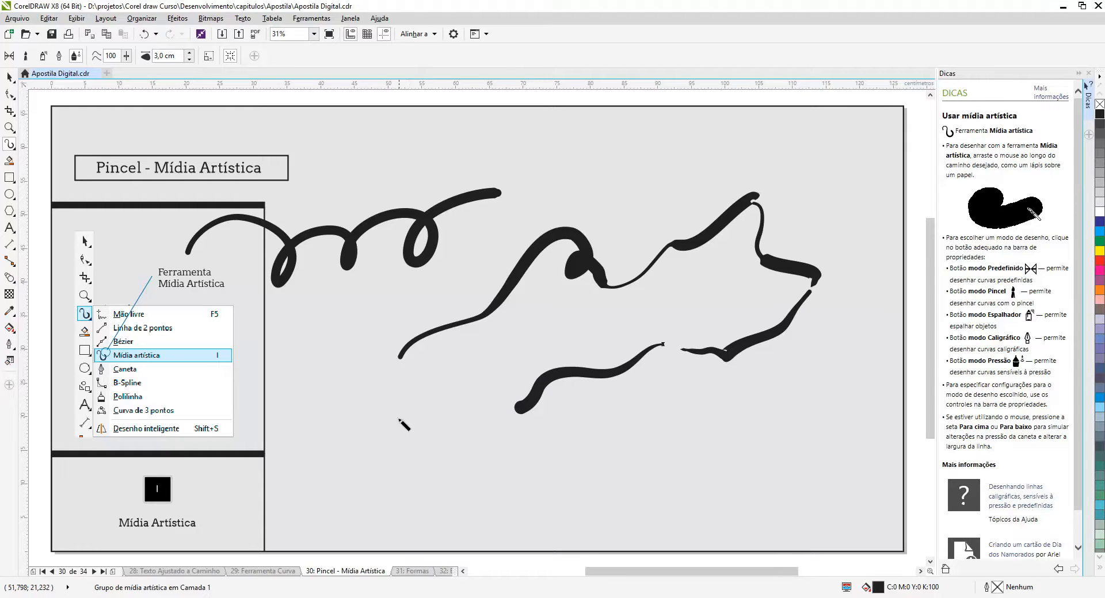
{"action": "mouse_move", "coordinate": [398, 434]}
{"action": "left_mouse_down"}
{"action": "mouse_move", "coordinate": [407, 411]}
{"action": "mouse_move", "coordinate": [453, 390]}
{"action": "mouse_move", "coordinate": [496, 451]}
{"action": "mouse_move", "coordinate": [582, 406]}
{"action": "mouse_move", "coordinate": [606, 432]}
{"action": "mouse_move", "coordinate": [630, 428]}
{"action": "mouse_move", "coordinate": [683, 375]}
{"action": "mouse_move", "coordinate": [691, 413]}
{"action": "mouse_move", "coordinate": [707, 425]}
{"action": "mouse_move", "coordinate": [722, 411]}
{"action": "mouse_move", "coordinate": [779, 402]}
{"action": "mouse_move", "coordinate": [804, 366]}
{"action": "mouse_move", "coordinate": [837, 389]}
{"action": "mouse_move", "coordinate": [857, 355]}
{"action": "left_mouse_up"}
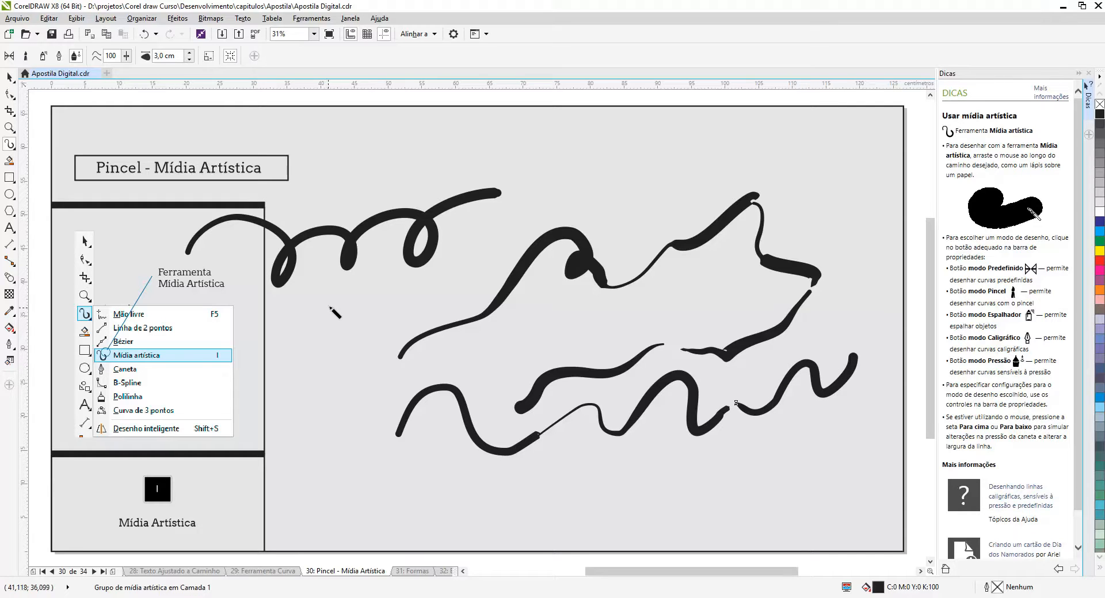
Draw handwritten Corel words and large freehand loops in Pressure mode over the existing strokes
{"action": "mouse_move", "coordinate": [378, 334]}
{"action": "left_mouse_down"}
{"action": "mouse_move", "coordinate": [458, 293]}
{"action": "mouse_move", "coordinate": [507, 288]}
{"action": "mouse_move", "coordinate": [549, 253]}
{"action": "mouse_move", "coordinate": [592, 277]}
{"action": "mouse_move", "coordinate": [605, 248]}
{"action": "left_mouse_up"}
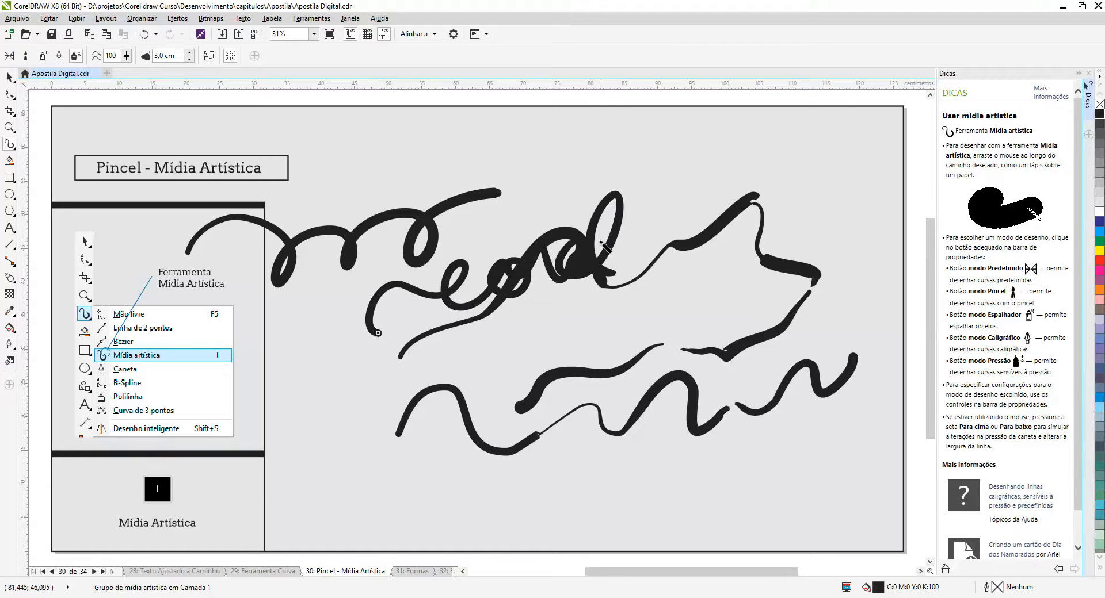
{"action": "mouse_move", "coordinate": [397, 393]}
{"action": "left_mouse_down"}
{"action": "mouse_move", "coordinate": [369, 409]}
{"action": "mouse_move", "coordinate": [414, 424]}
{"action": "mouse_move", "coordinate": [421, 444]}
{"action": "mouse_move", "coordinate": [498, 439]}
{"action": "mouse_move", "coordinate": [528, 424]}
{"action": "left_mouse_up"}
{"action": "mouse_move", "coordinate": [508, 467]}
{"action": "left_mouse_down"}
{"action": "mouse_move", "coordinate": [530, 522]}
{"action": "mouse_move", "coordinate": [586, 448]}
{"action": "mouse_move", "coordinate": [636, 505]}
{"action": "mouse_move", "coordinate": [683, 381]}
{"action": "mouse_move", "coordinate": [702, 492]}
{"action": "left_mouse_up"}
{"action": "mouse_move", "coordinate": [486, 390]}
{"action": "left_mouse_down"}
{"action": "mouse_move", "coordinate": [498, 278]}
{"action": "mouse_move", "coordinate": [587, 235]}
{"action": "mouse_move", "coordinate": [605, 282]}
{"action": "mouse_move", "coordinate": [732, 138]}
{"action": "mouse_move", "coordinate": [686, 250]}
{"action": "mouse_move", "coordinate": [714, 393]}
{"action": "mouse_move", "coordinate": [520, 436]}
{"action": "mouse_move", "coordinate": [617, 453]}
{"action": "mouse_move", "coordinate": [571, 460]}
{"action": "left_mouse_up"}
{"action": "mouse_move", "coordinate": [414, 480]}
{"action": "left_mouse_down"}
{"action": "mouse_move", "coordinate": [307, 314]}
{"action": "mouse_move", "coordinate": [296, 335]}
{"action": "mouse_move", "coordinate": [353, 460]}
{"action": "left_mouse_up"}
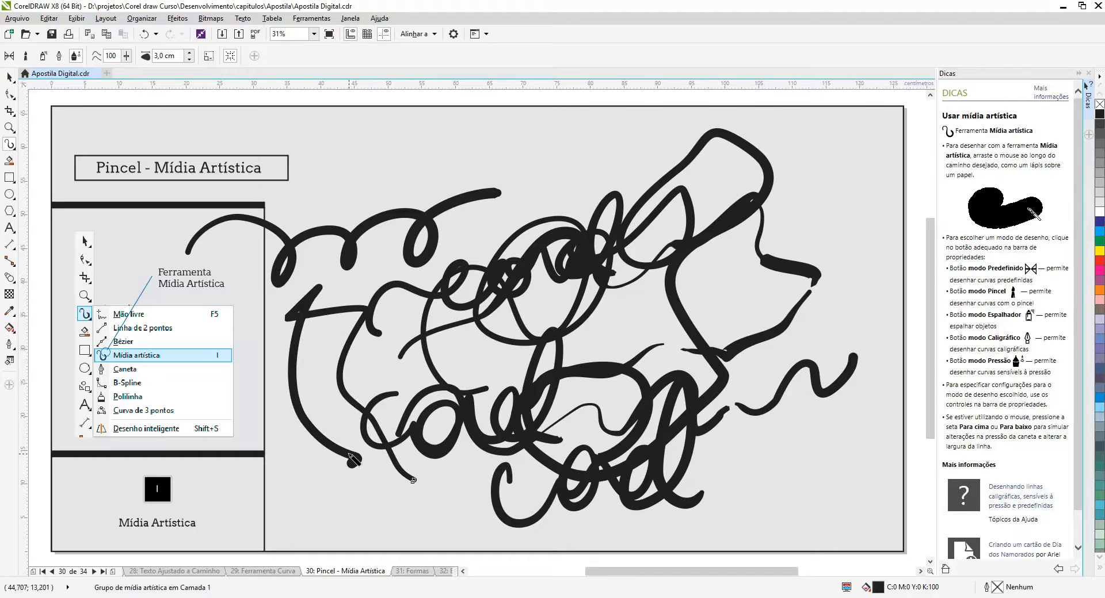